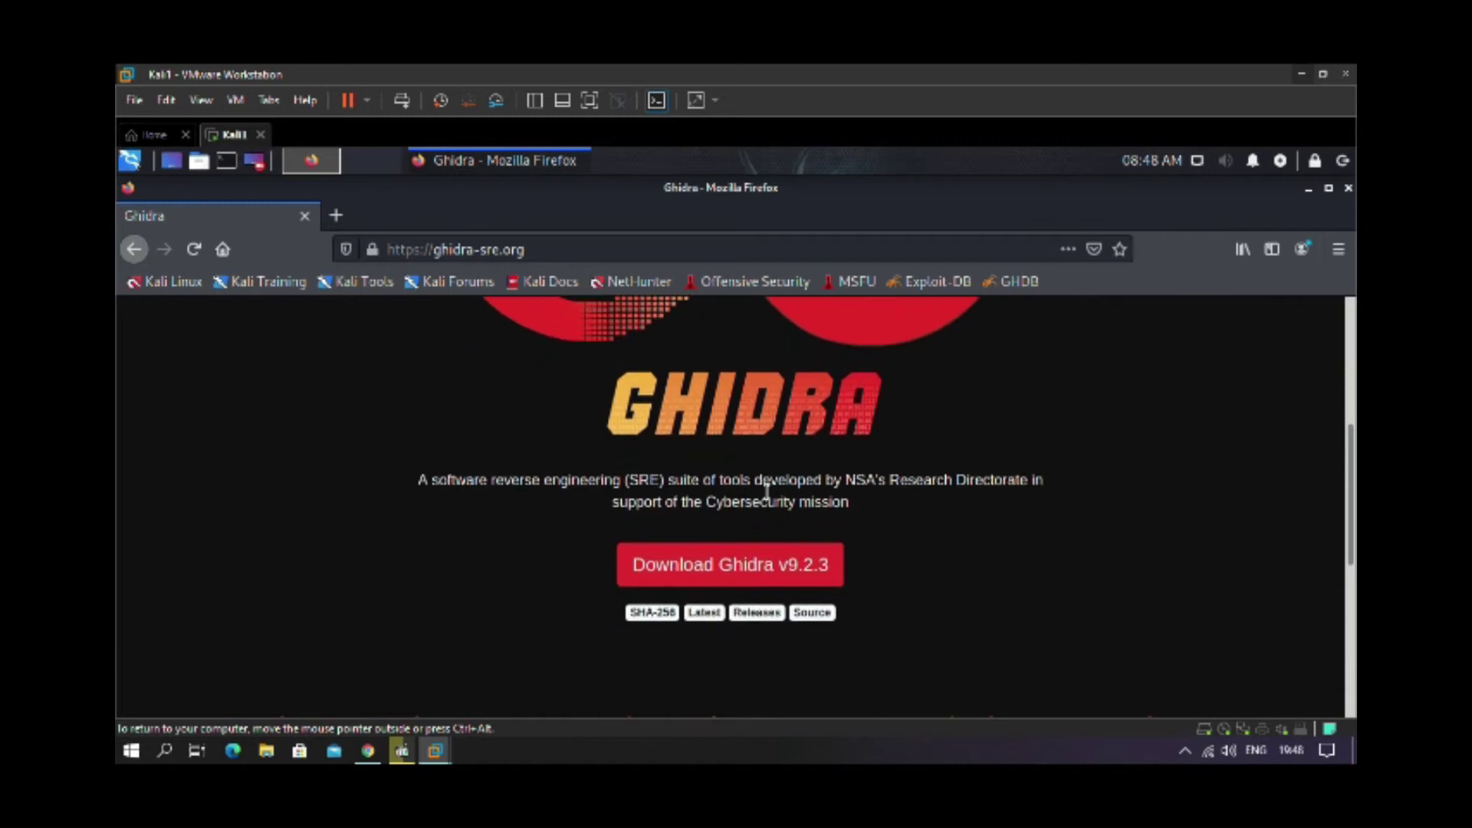
Step: Download the Ghidra v9.2.3 archive from the Ghidra website and save the zip file to disk
{"action": "left_click", "coordinate": [767, 566]}
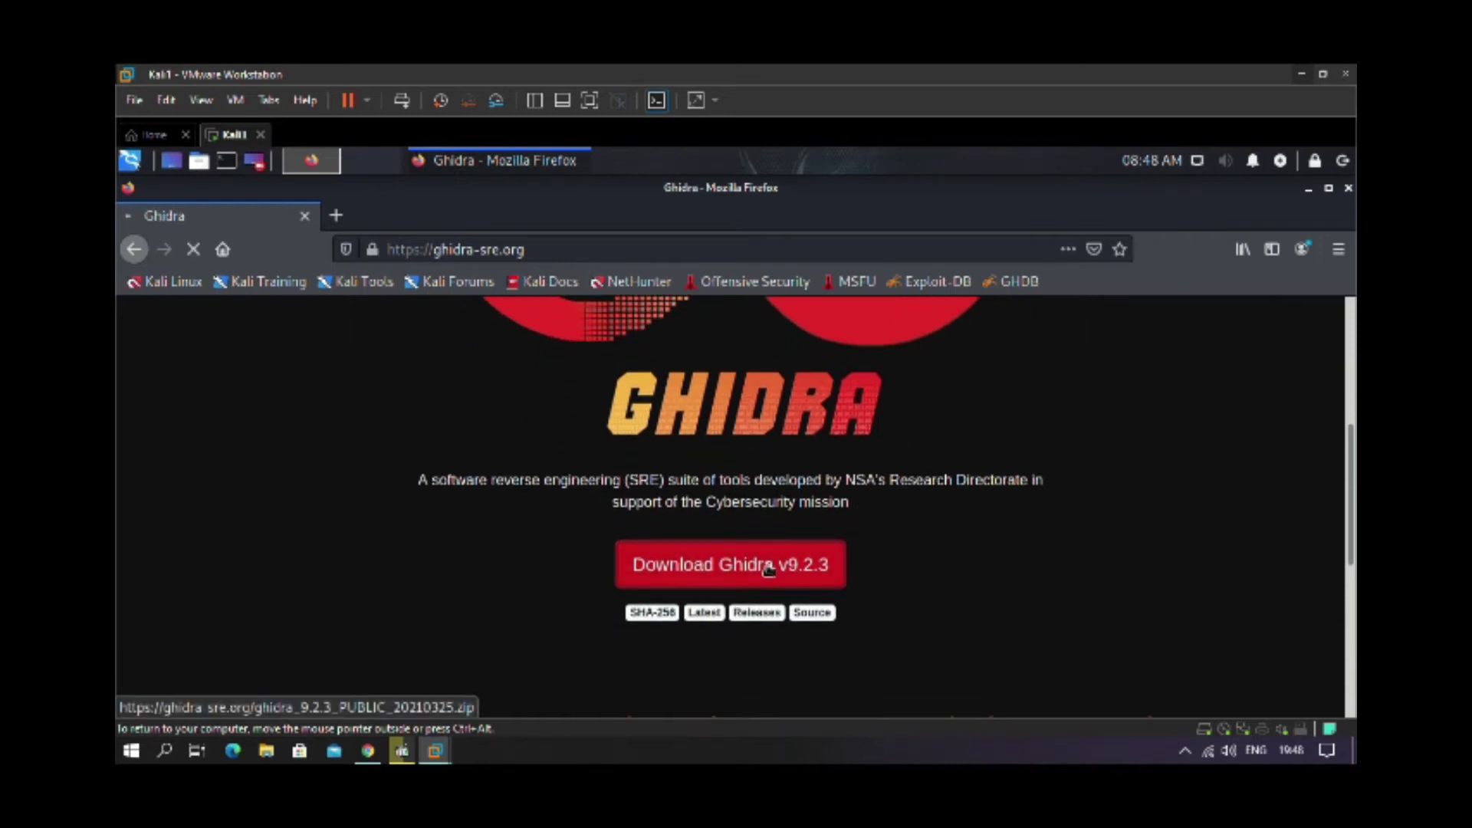
{"action": "left_click", "coordinate": [454, 500]}
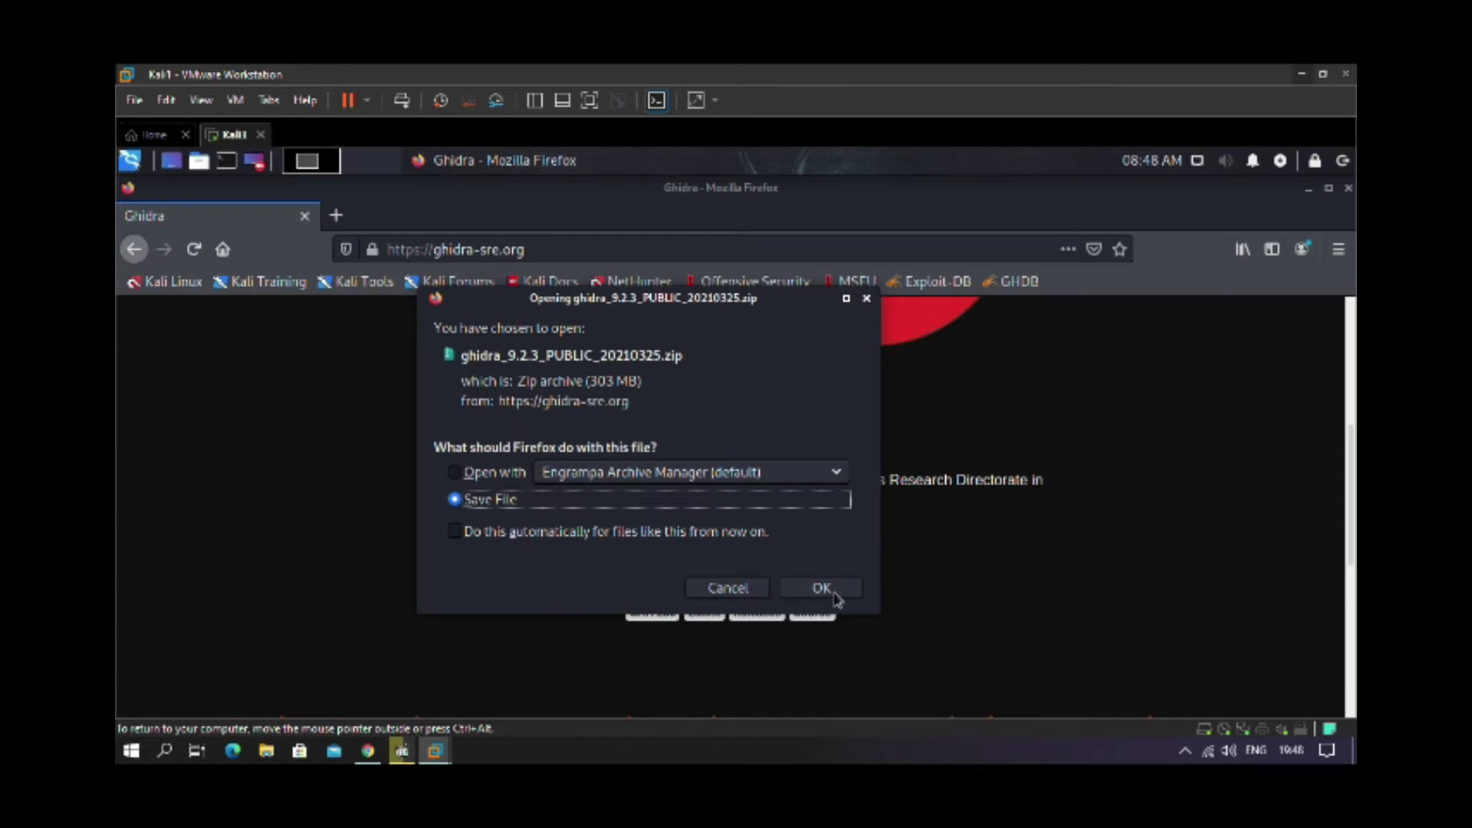
{"action": "left_click", "coordinate": [833, 594]}
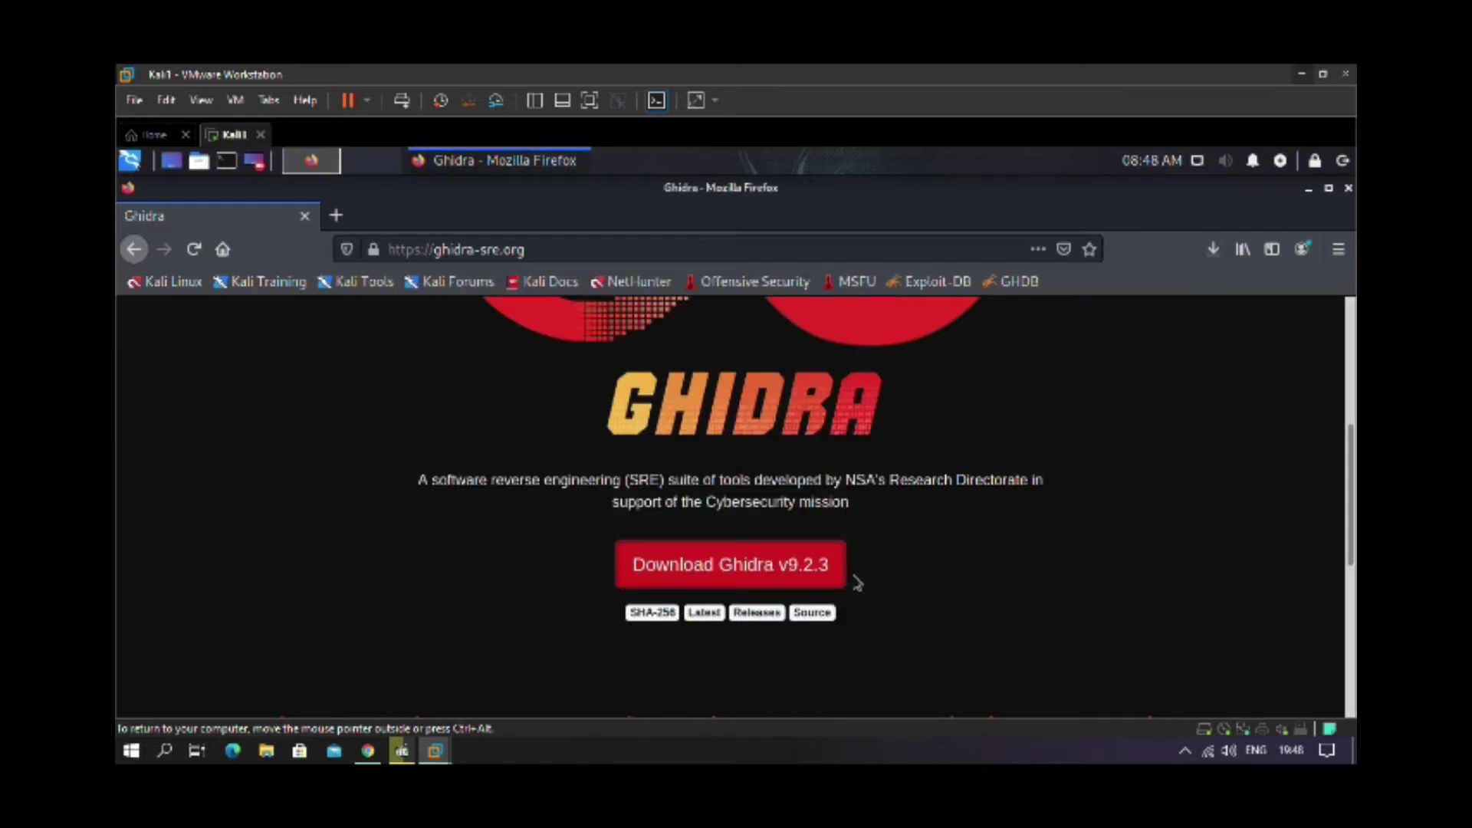
Step: View the downloaded ghidra_9.2.3_PUBLIC_20210325.zip in its containing folder and close the file manager
{"action": "left_click", "coordinate": [1214, 251]}
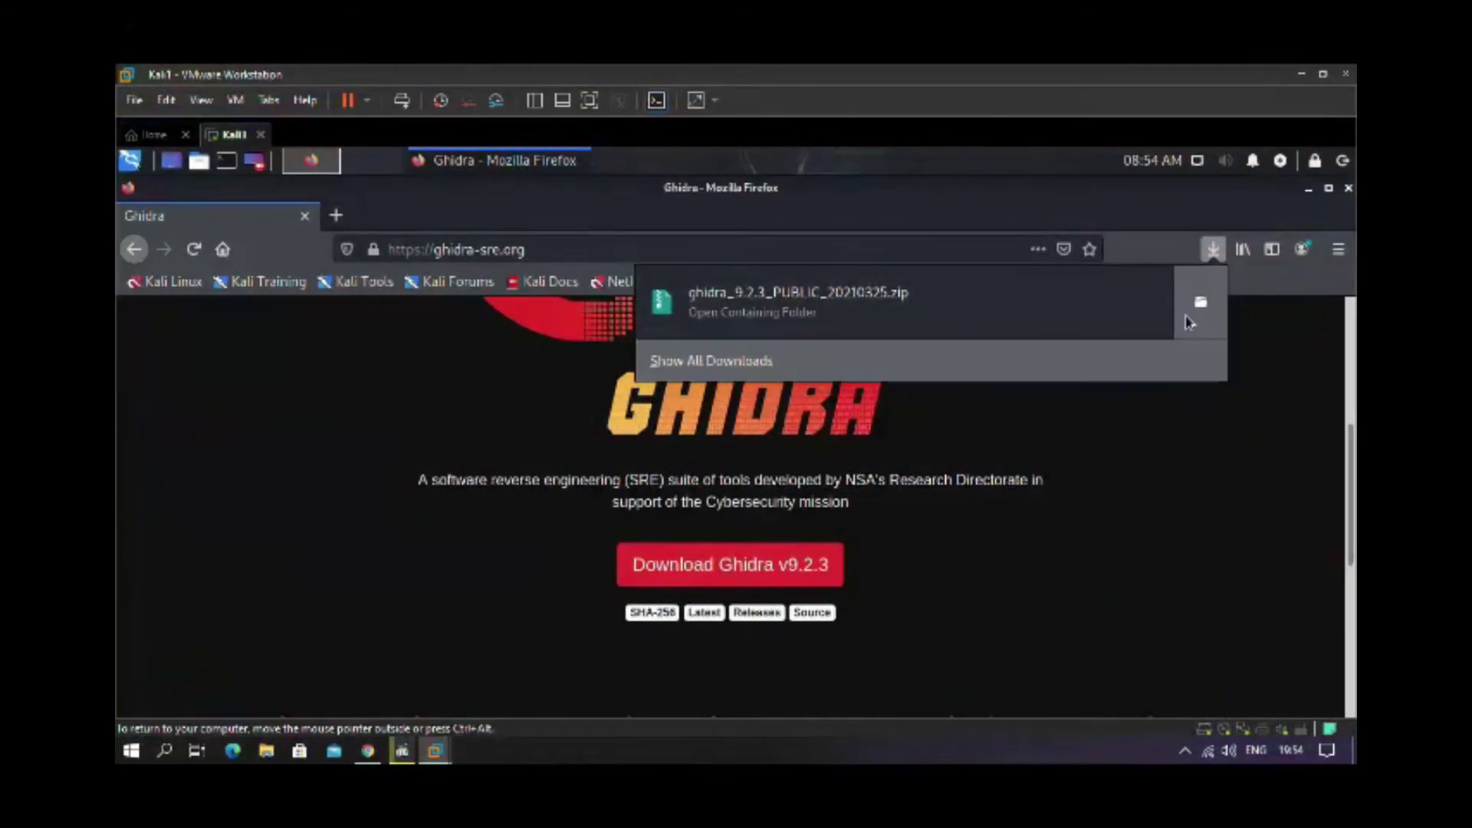
{"action": "left_click", "coordinate": [1200, 304]}
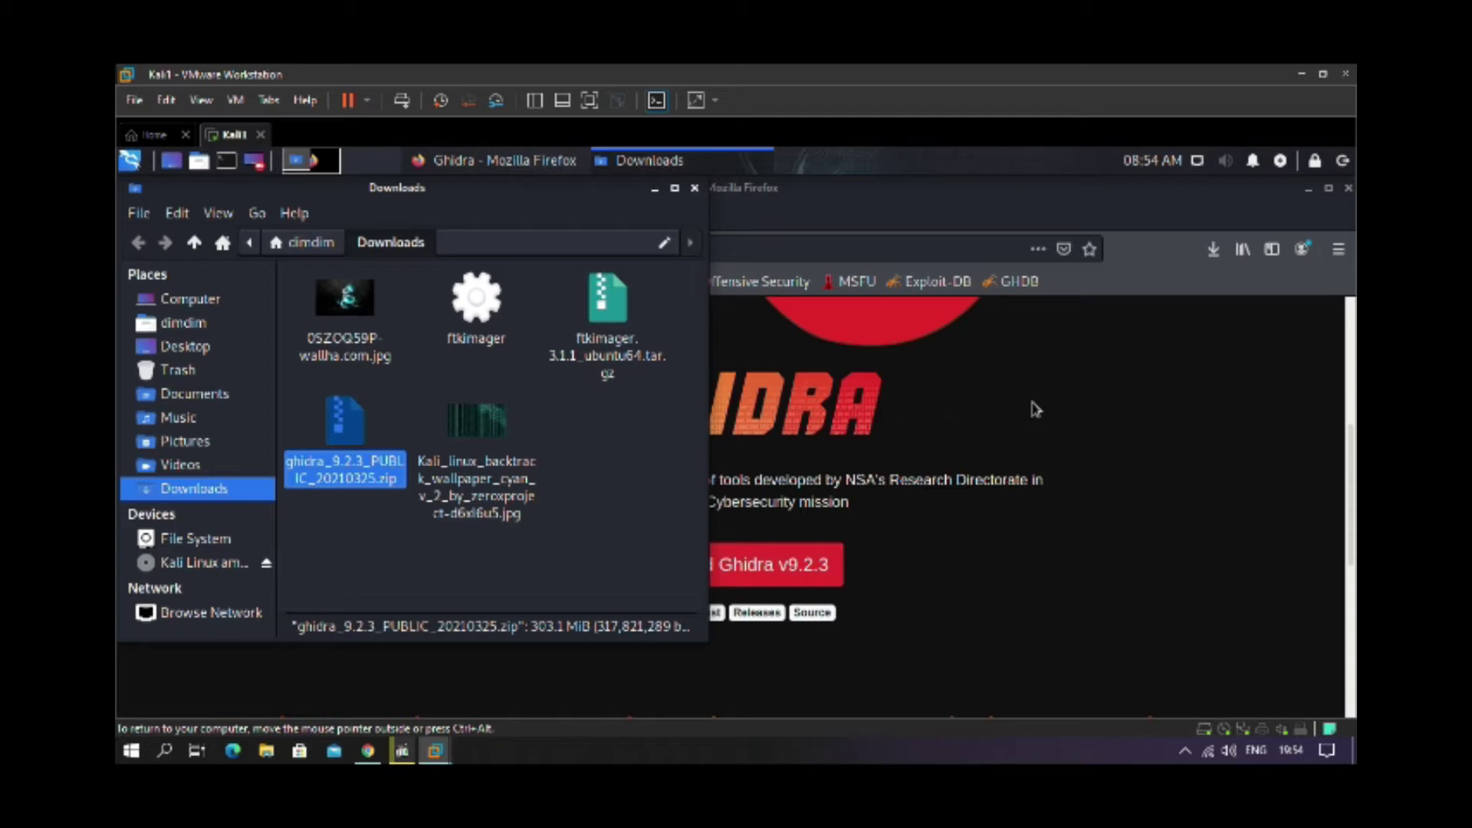
{"action": "left_click", "coordinate": [694, 188]}
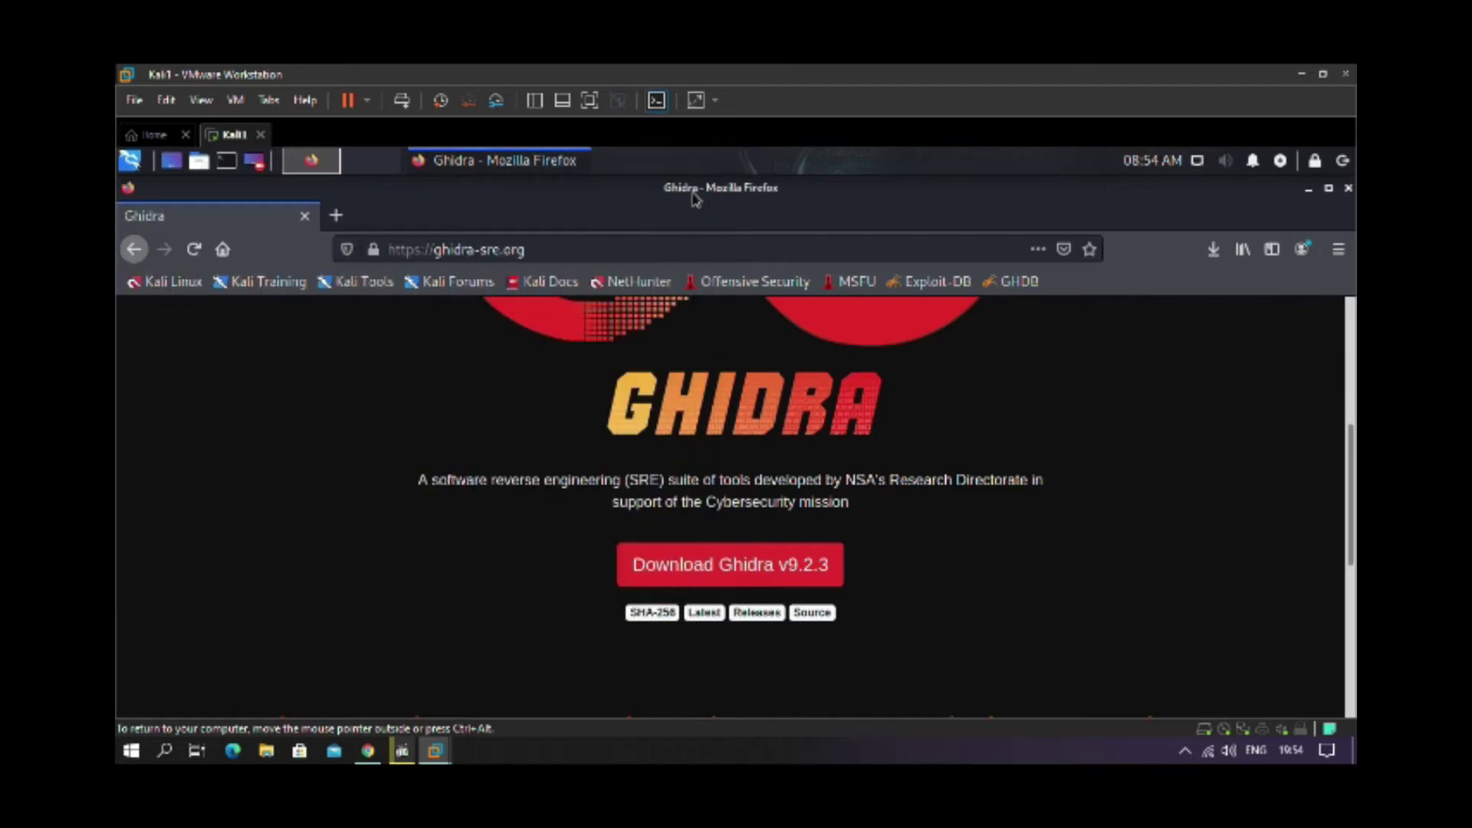
Step: Open a terminal and list the contents of the home directory with ls
{"action": "left_click", "coordinate": [226, 162]}
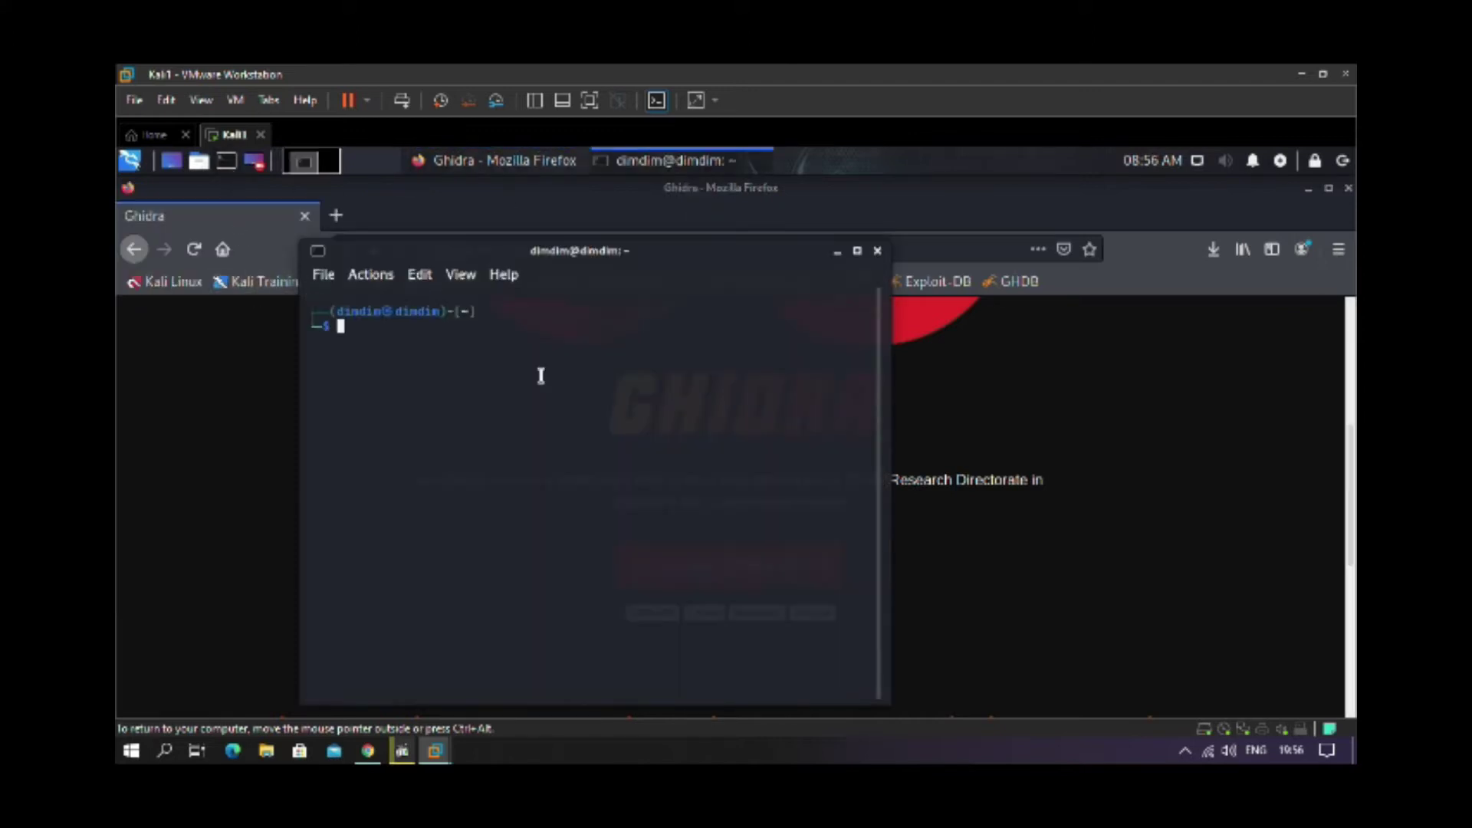
{"action": "type", "text": "ls"}
{"action": "key", "text": "Return"}
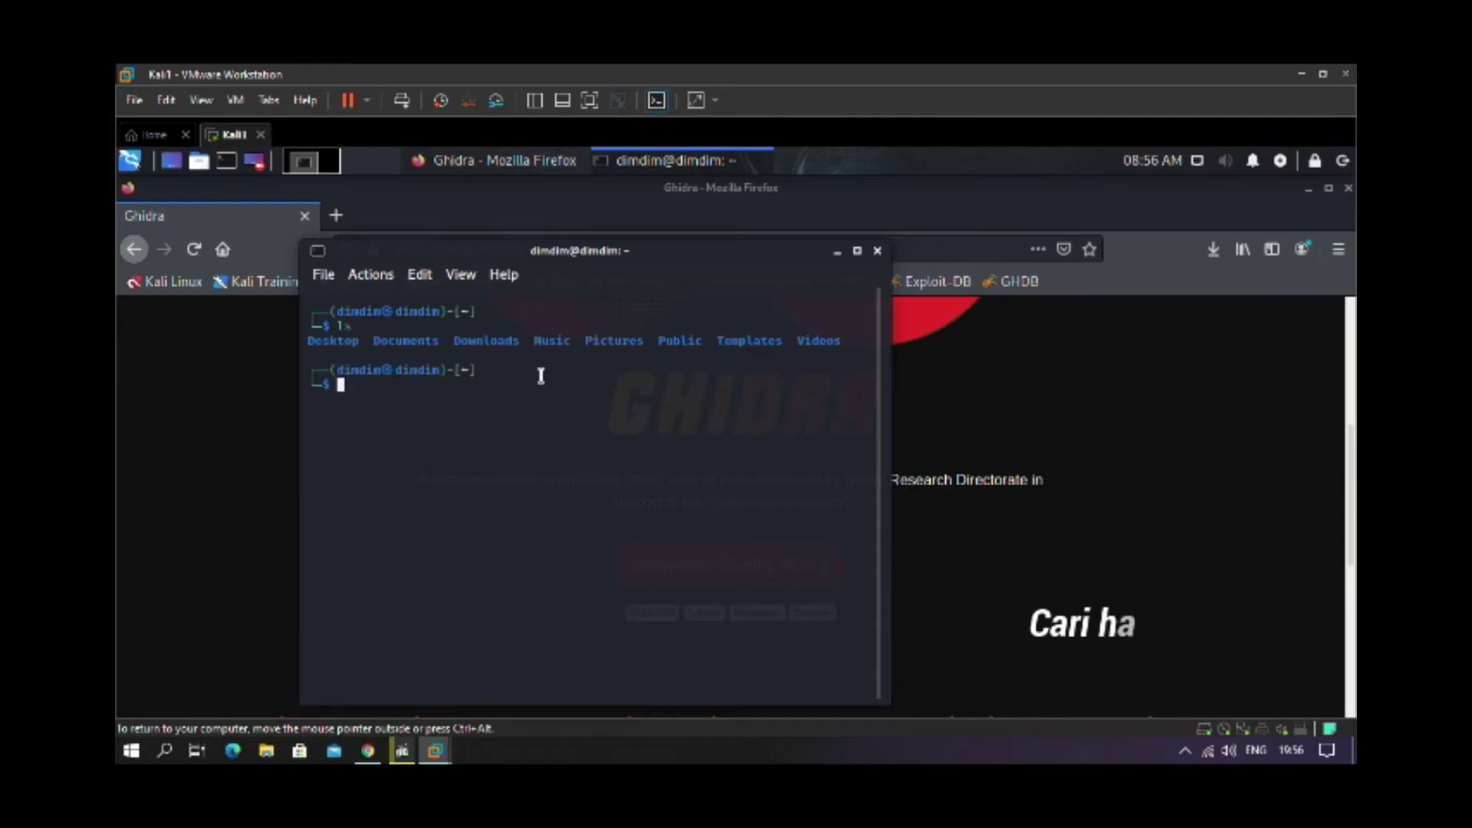
Step: Change the terminal's working directory to ~/Downloads
{"action": "type", "text": "cd "}
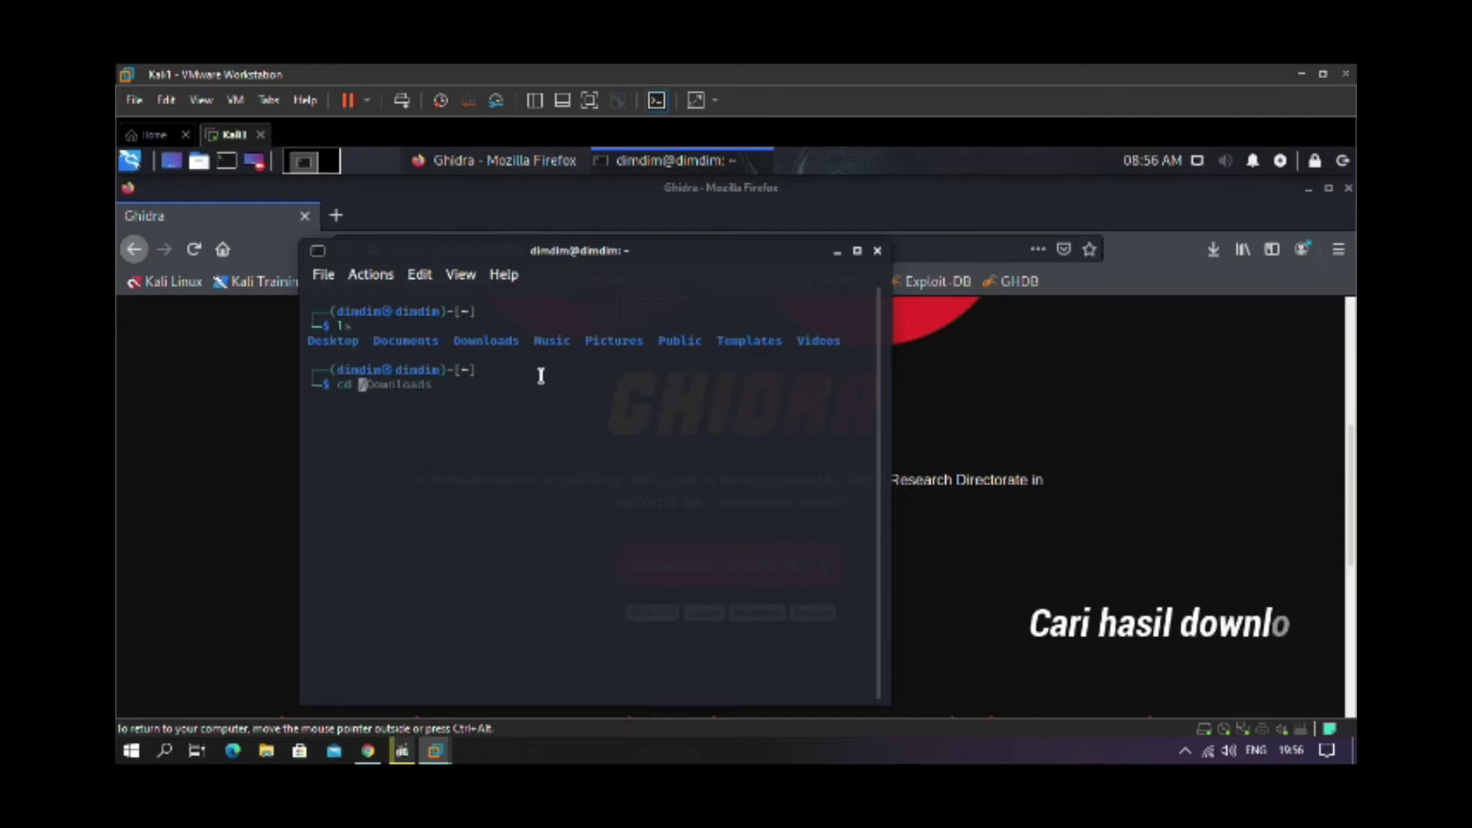
{"action": "type", "text": "'"}
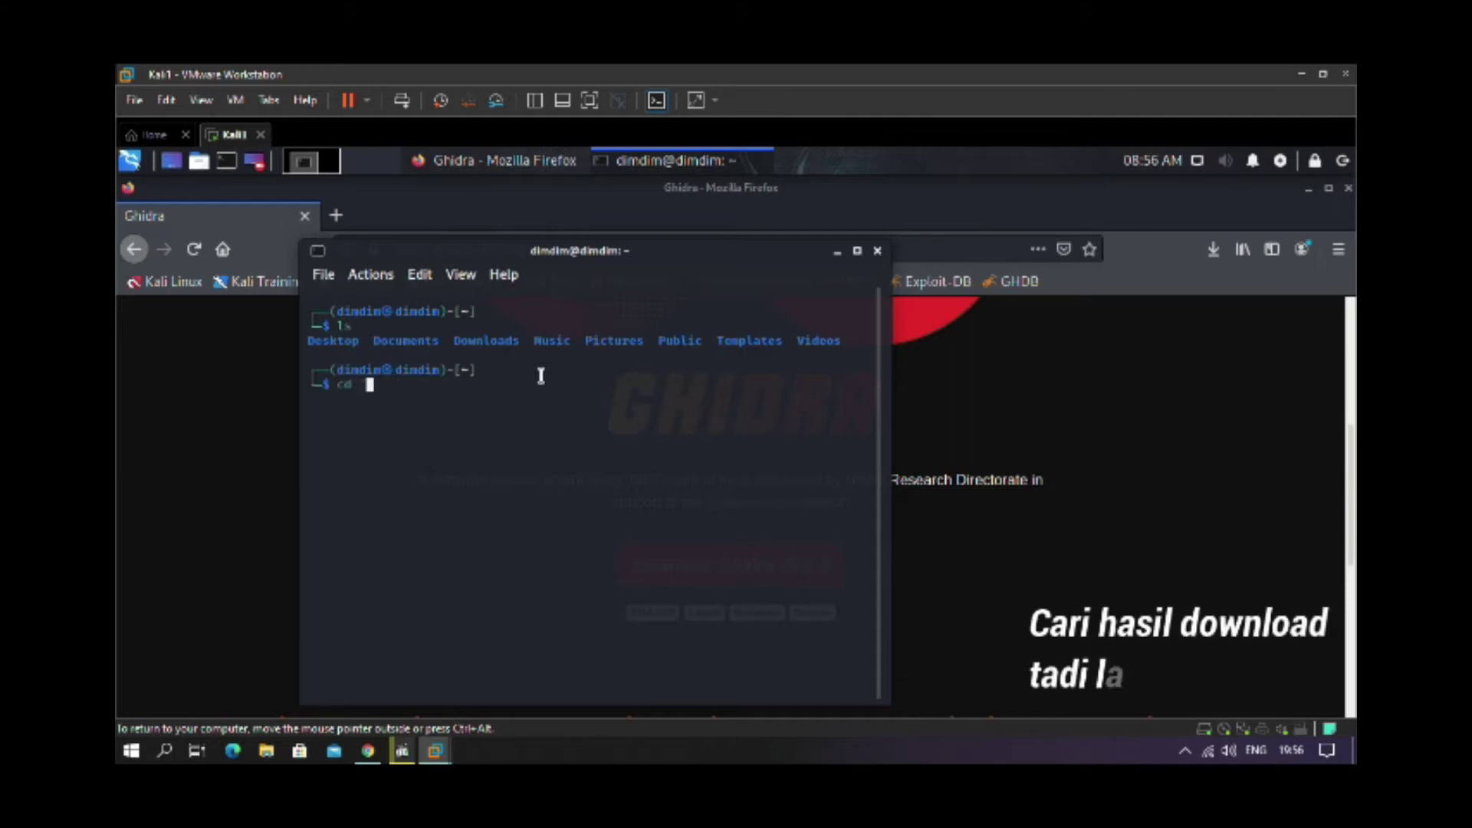
{"action": "key", "text": "BackSpace"}
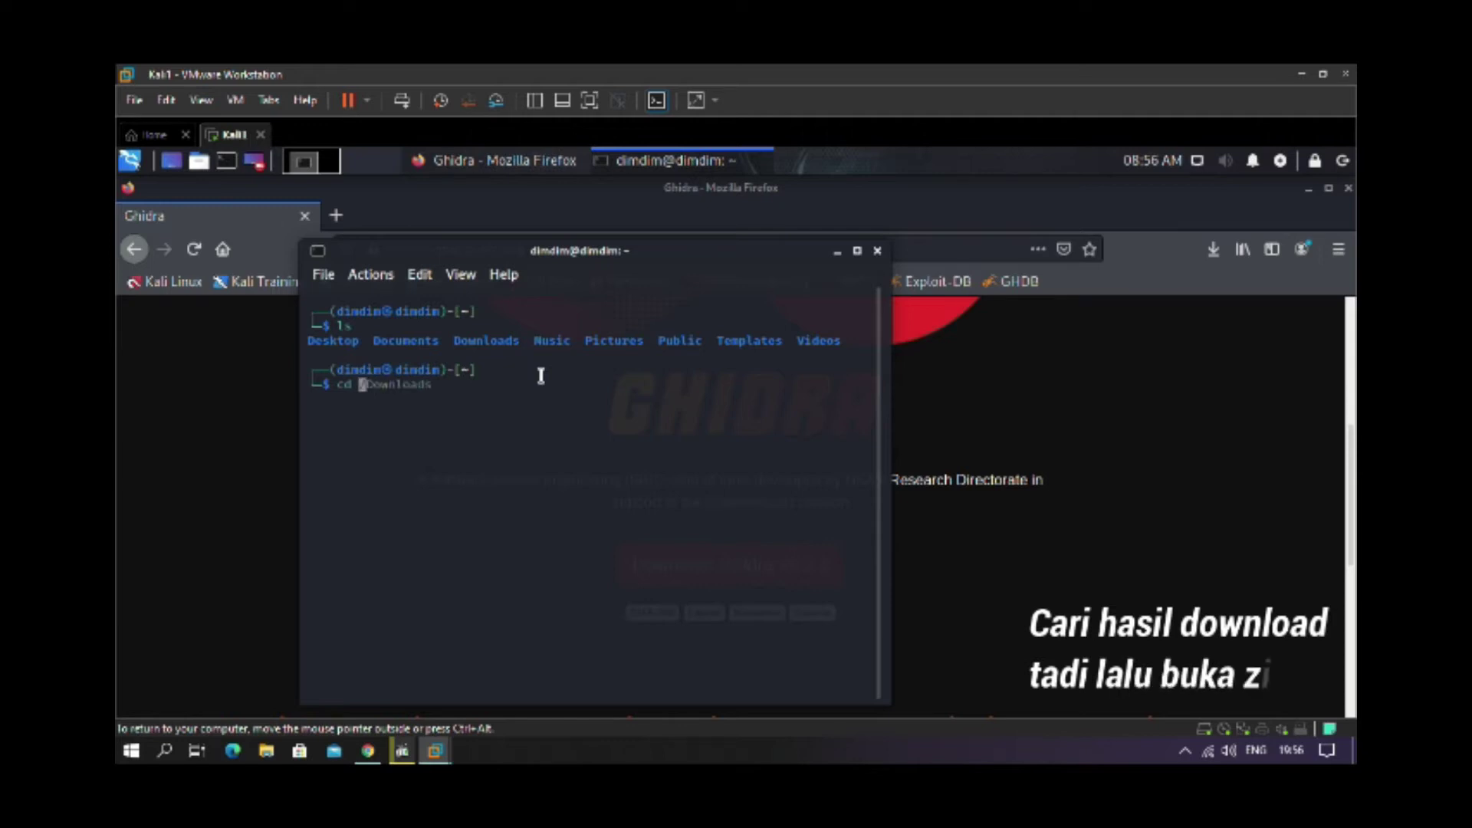
{"action": "type", "text": "~/"}
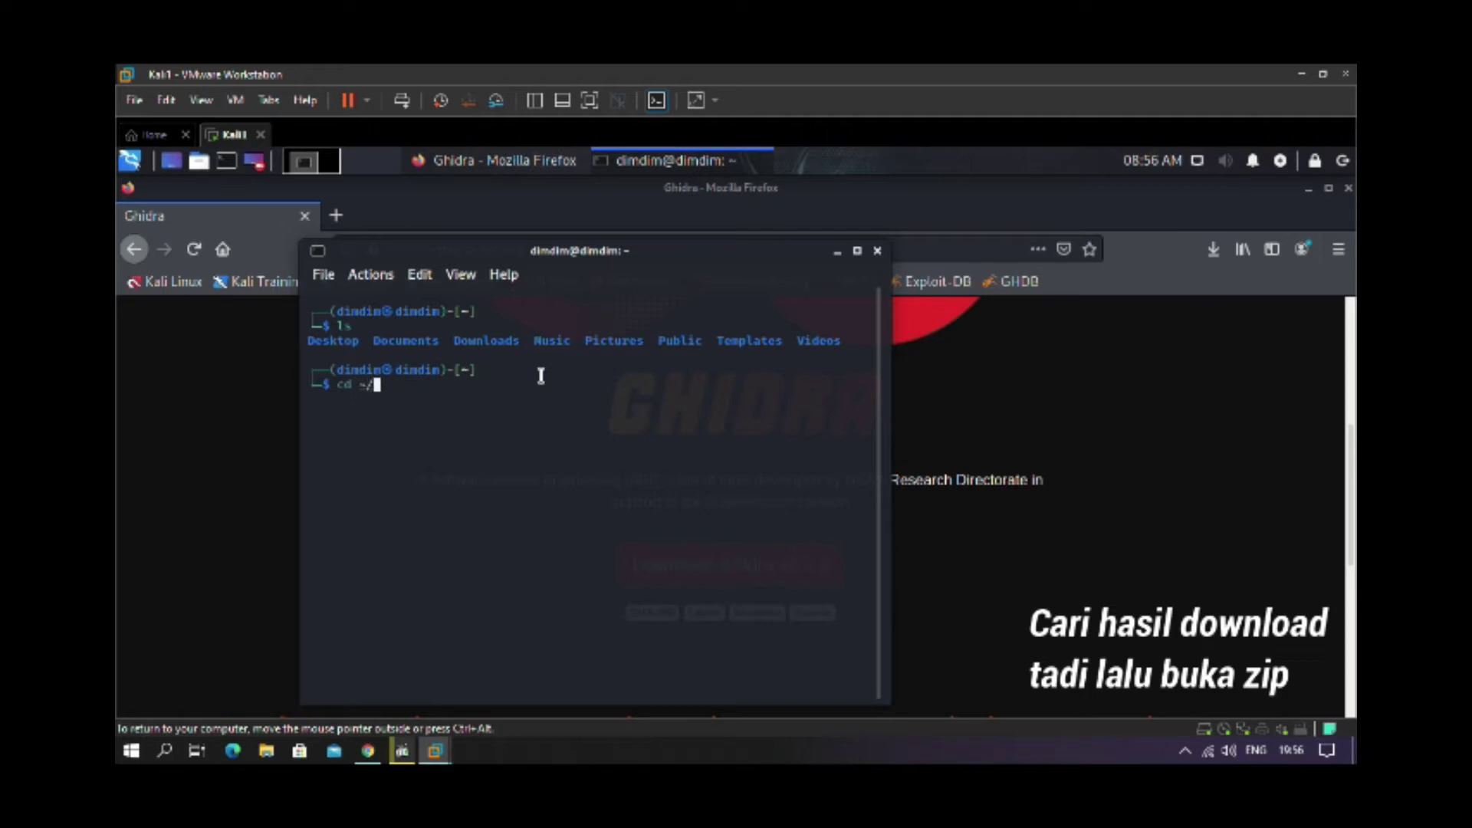
{"action": "type", "text": "F"}
{"action": "key", "text": "BackSpace"}
{"action": "type", "text": "d"}
{"action": "key", "text": "BackSpace"}
{"action": "type", "text": "D"}
{"action": "key", "text": "Tab"}
{"action": "key", "text": "Tab"}
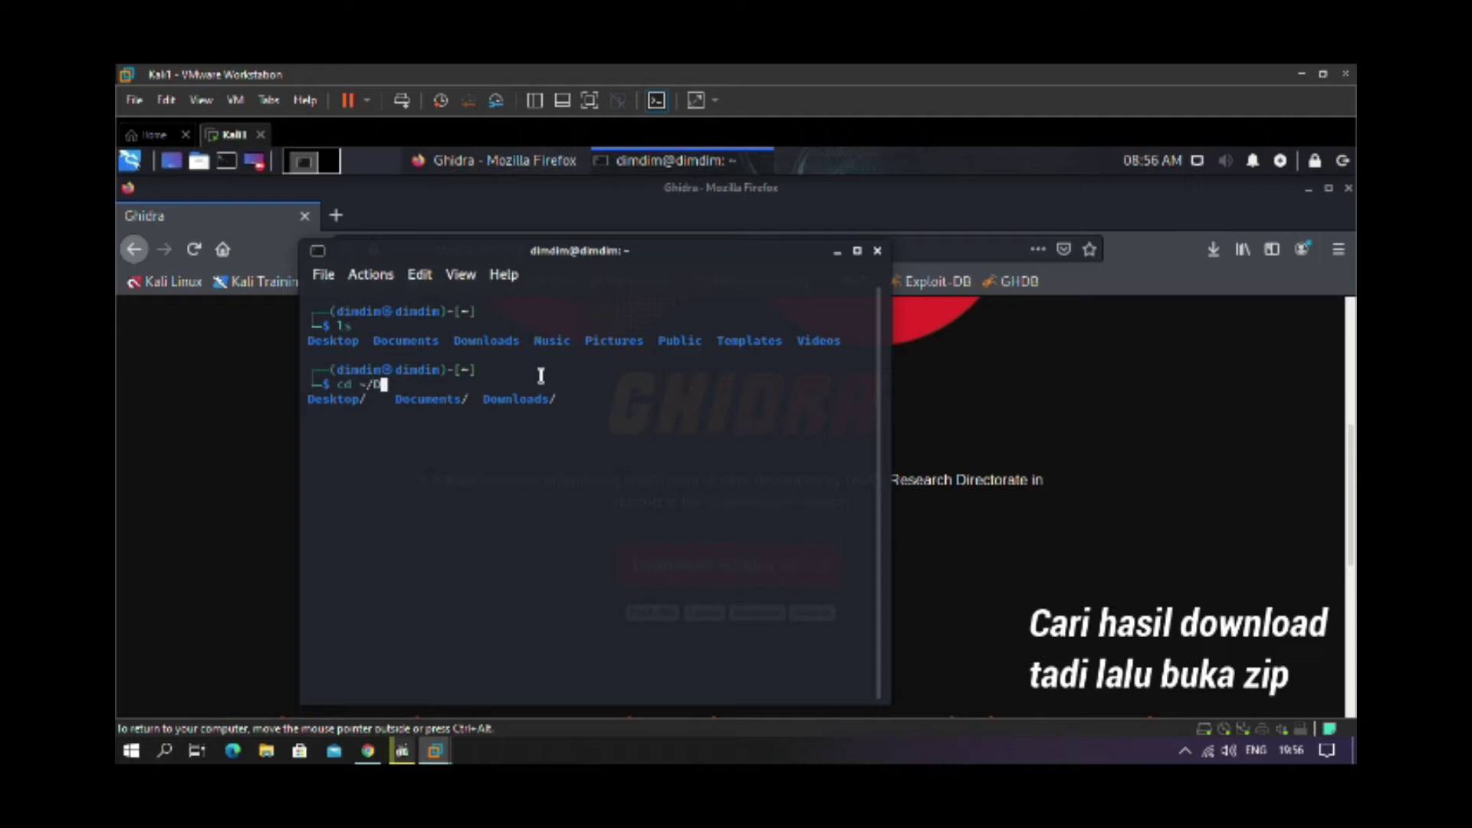
{"action": "type", "text": "ownloads"}
{"action": "key", "text": "Return"}
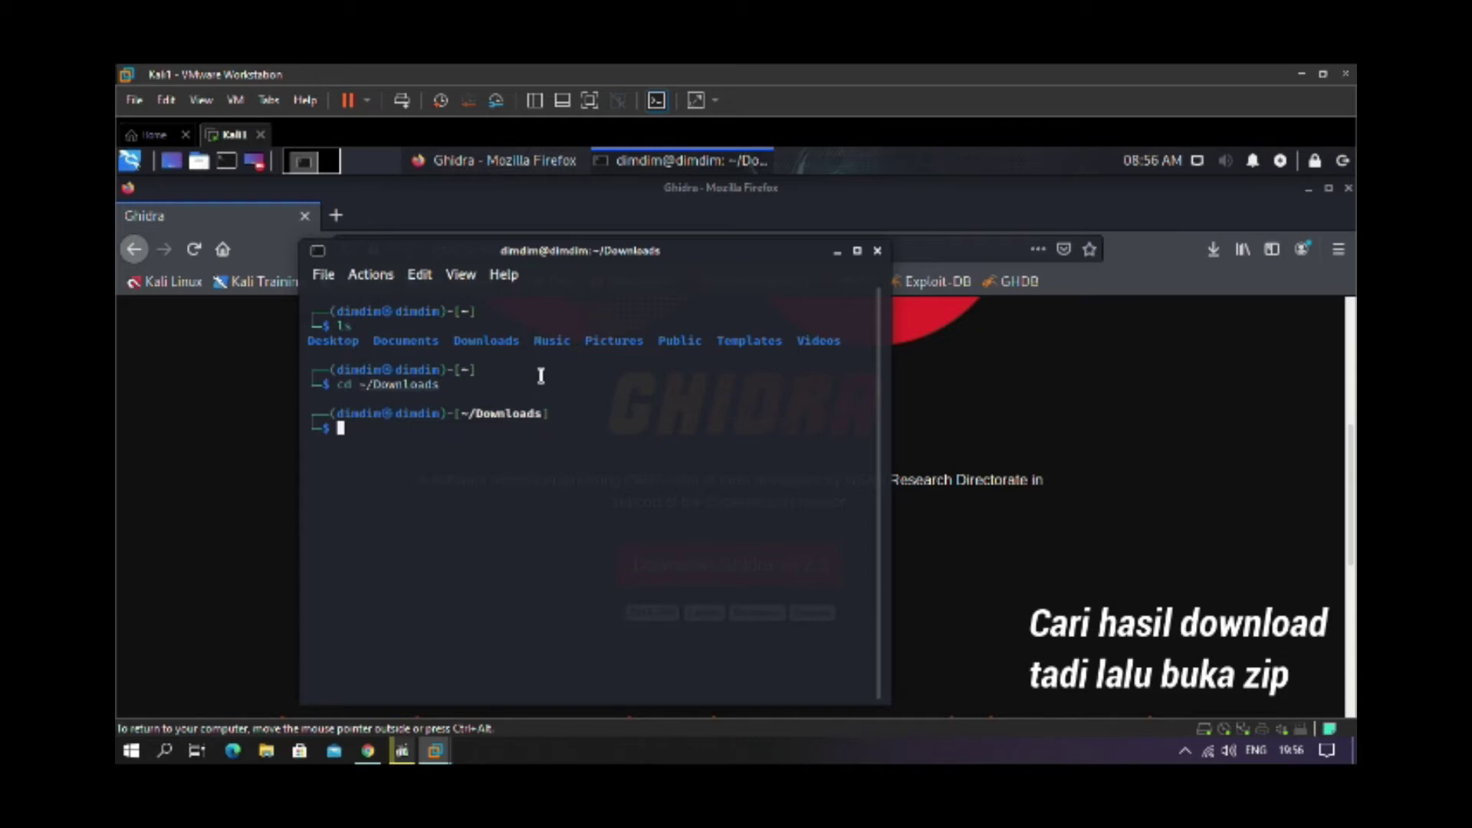
Step: List the Downloads files and extract ghidra_9.2.3_PUBLIC_20210325.zip with unzip
{"action": "type", "text": "ls"}
{"action": "key", "text": "Return"}
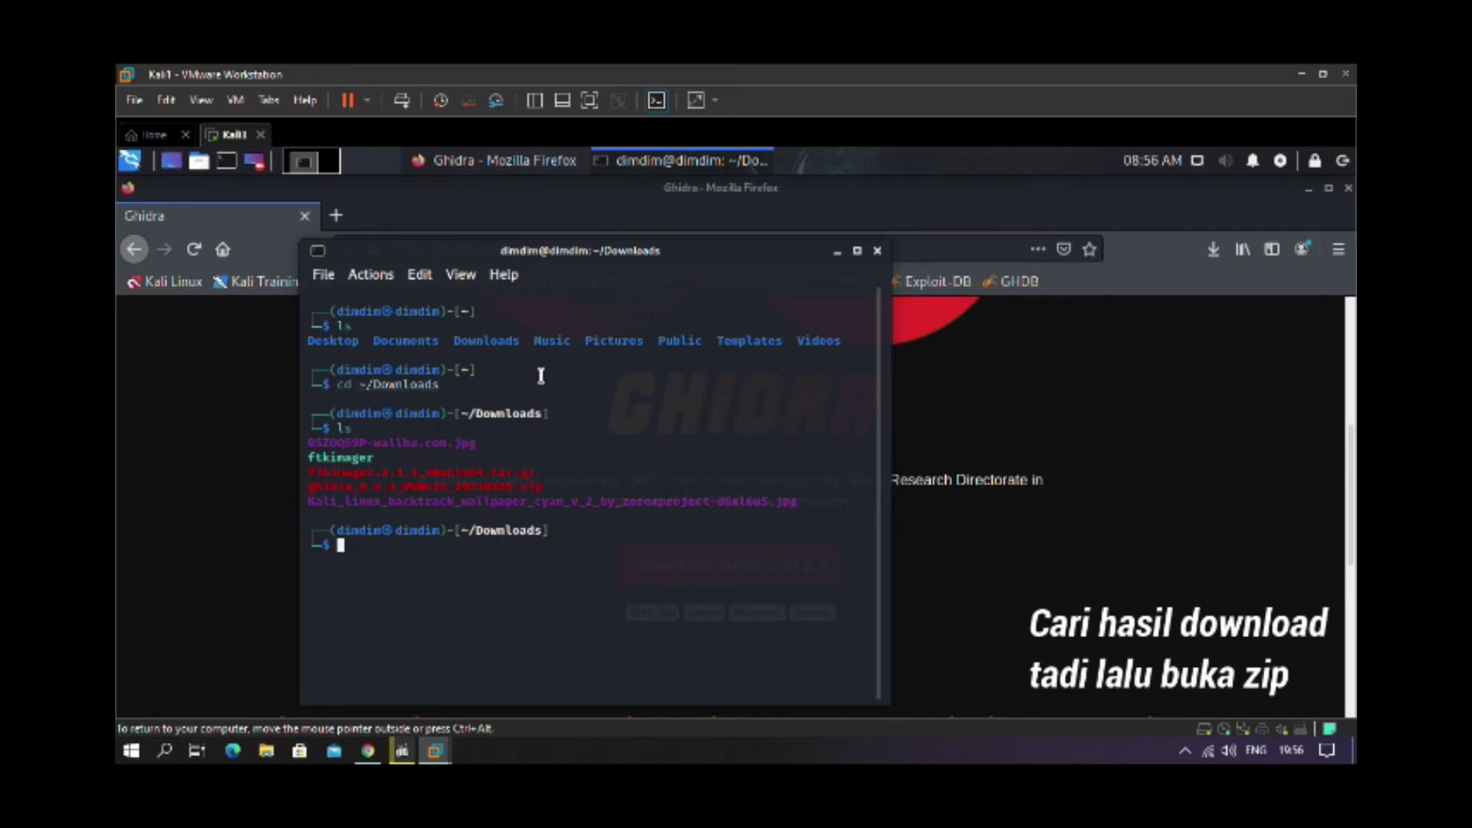
{"action": "type", "text": "unzip ghidra"}
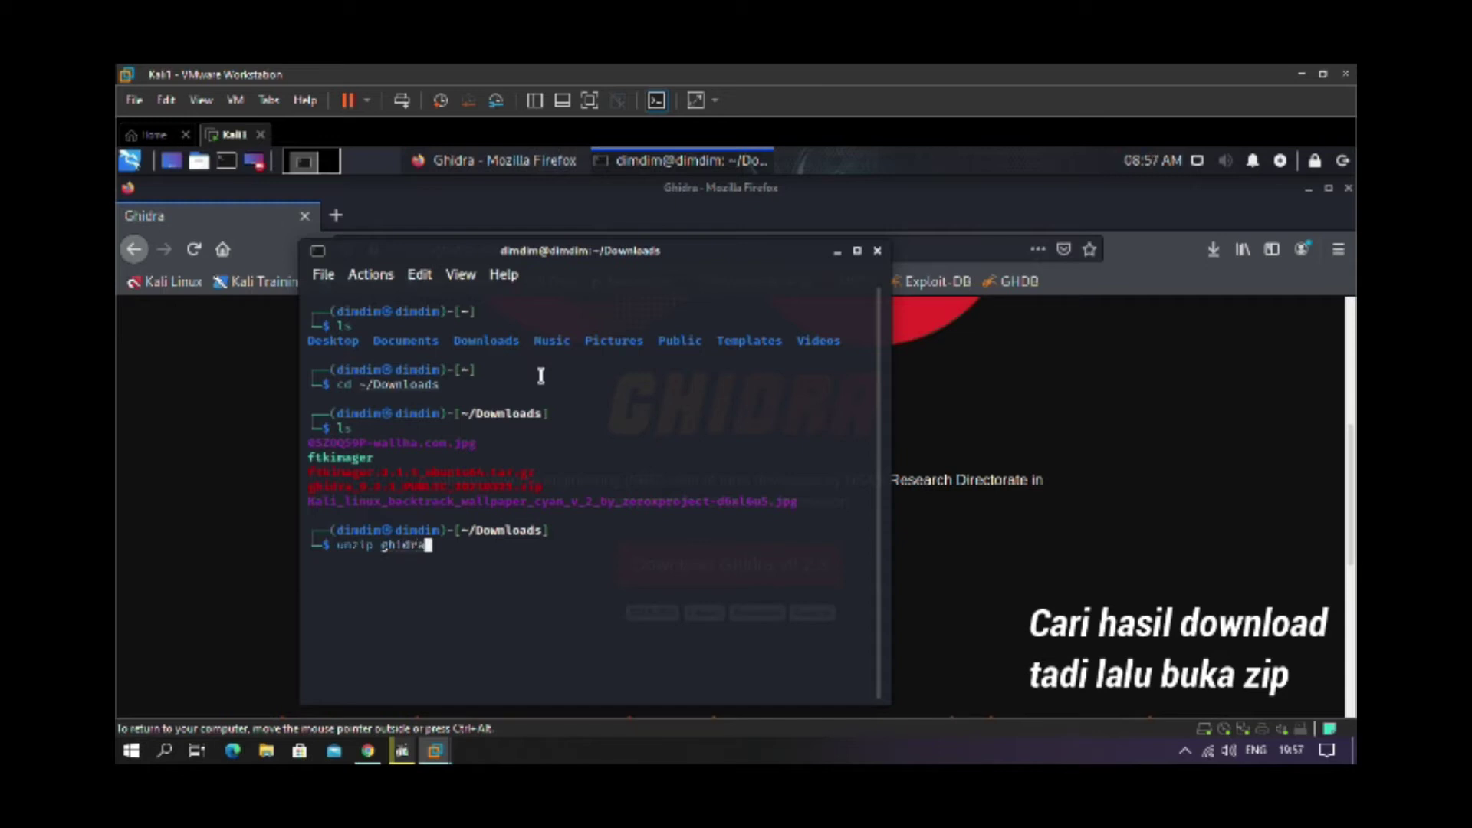
{"action": "key", "text": "Tab"}
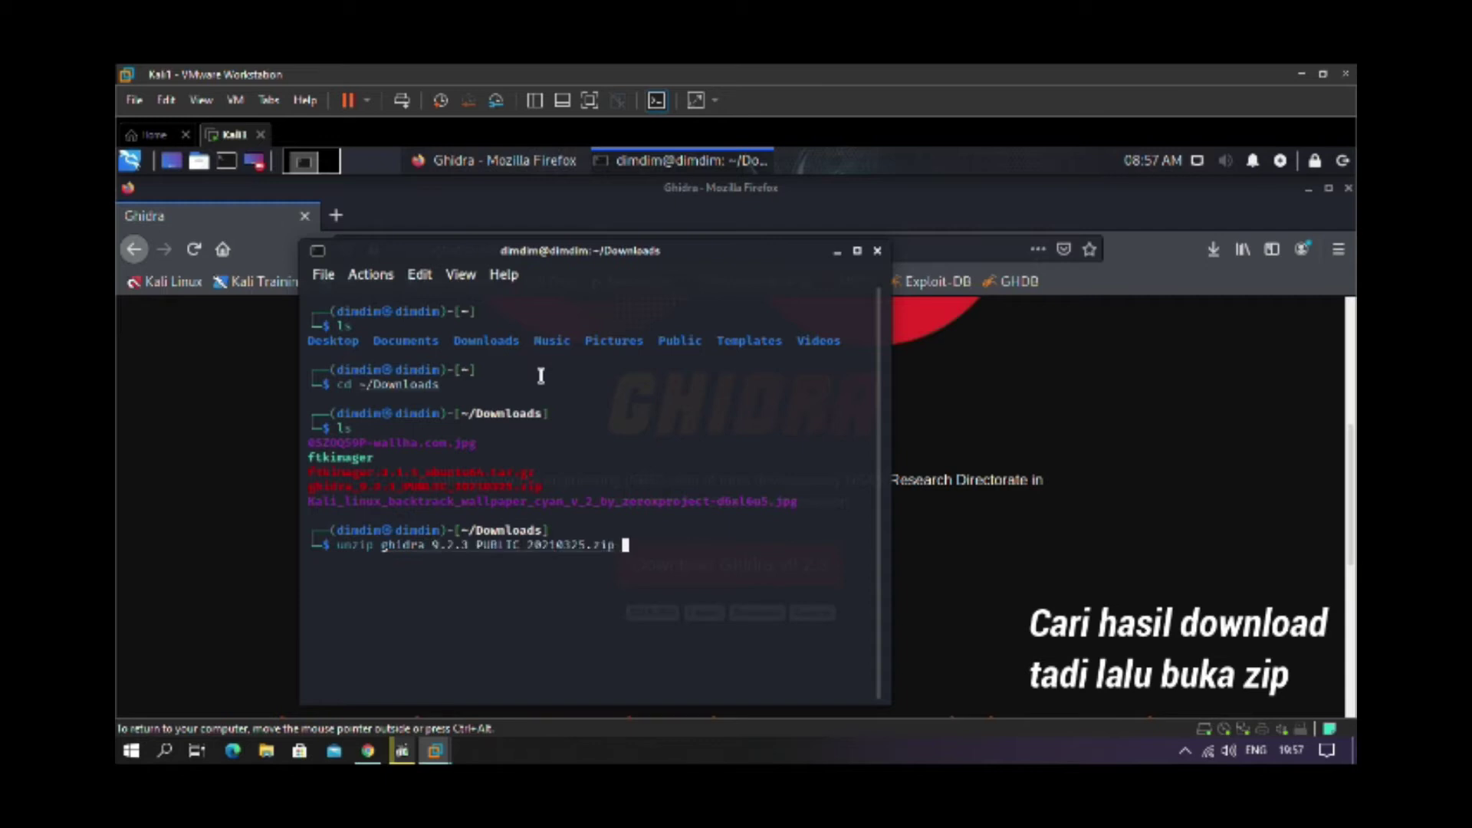
{"action": "key", "text": "Return"}
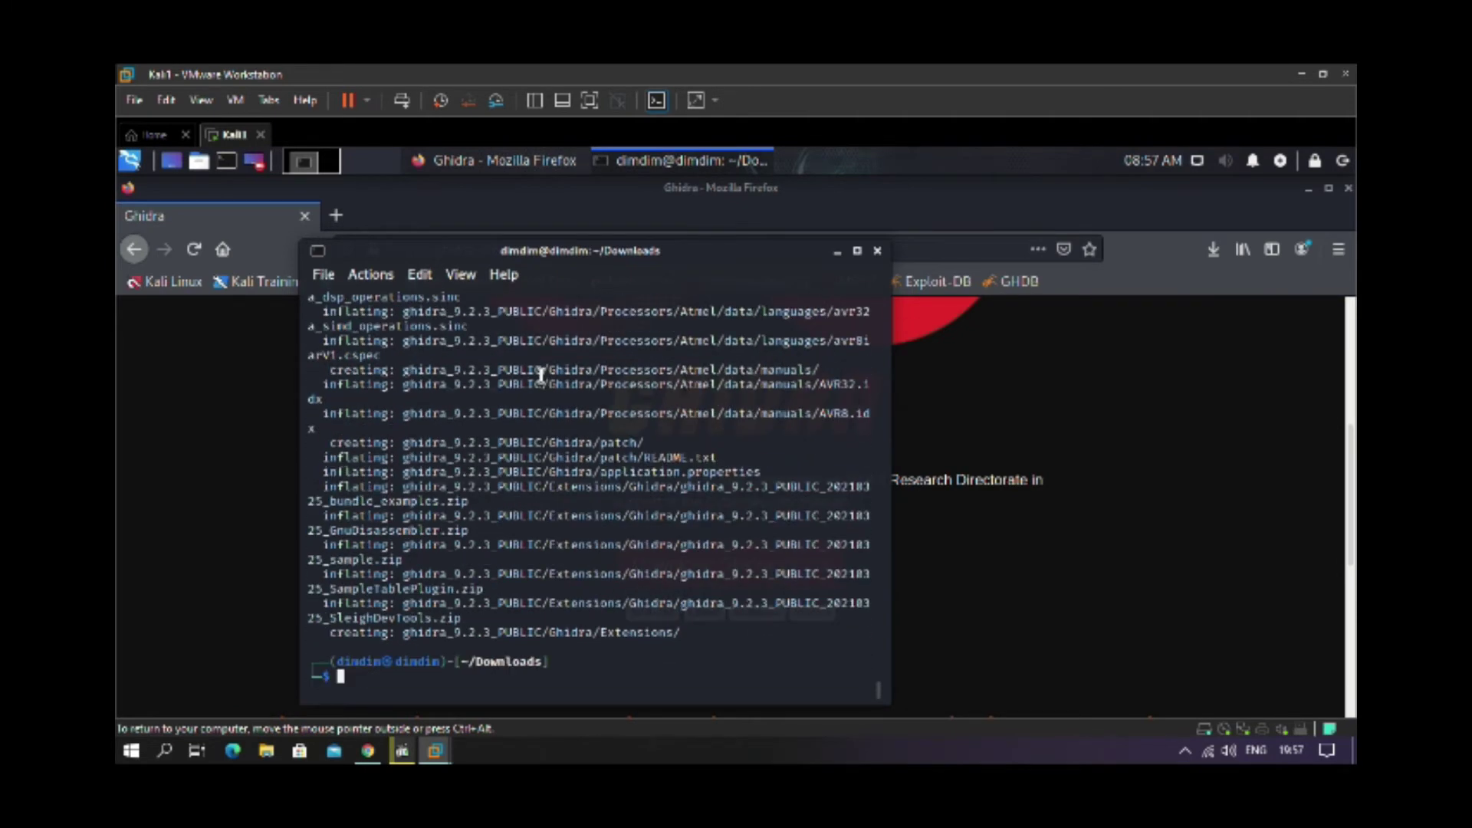
Step: List the Downloads folder, change into the extracted ghidra_9.2.3_PUBLIC directory and list its contents
{"action": "type", "text": "ls"}
{"action": "key", "text": "Return"}
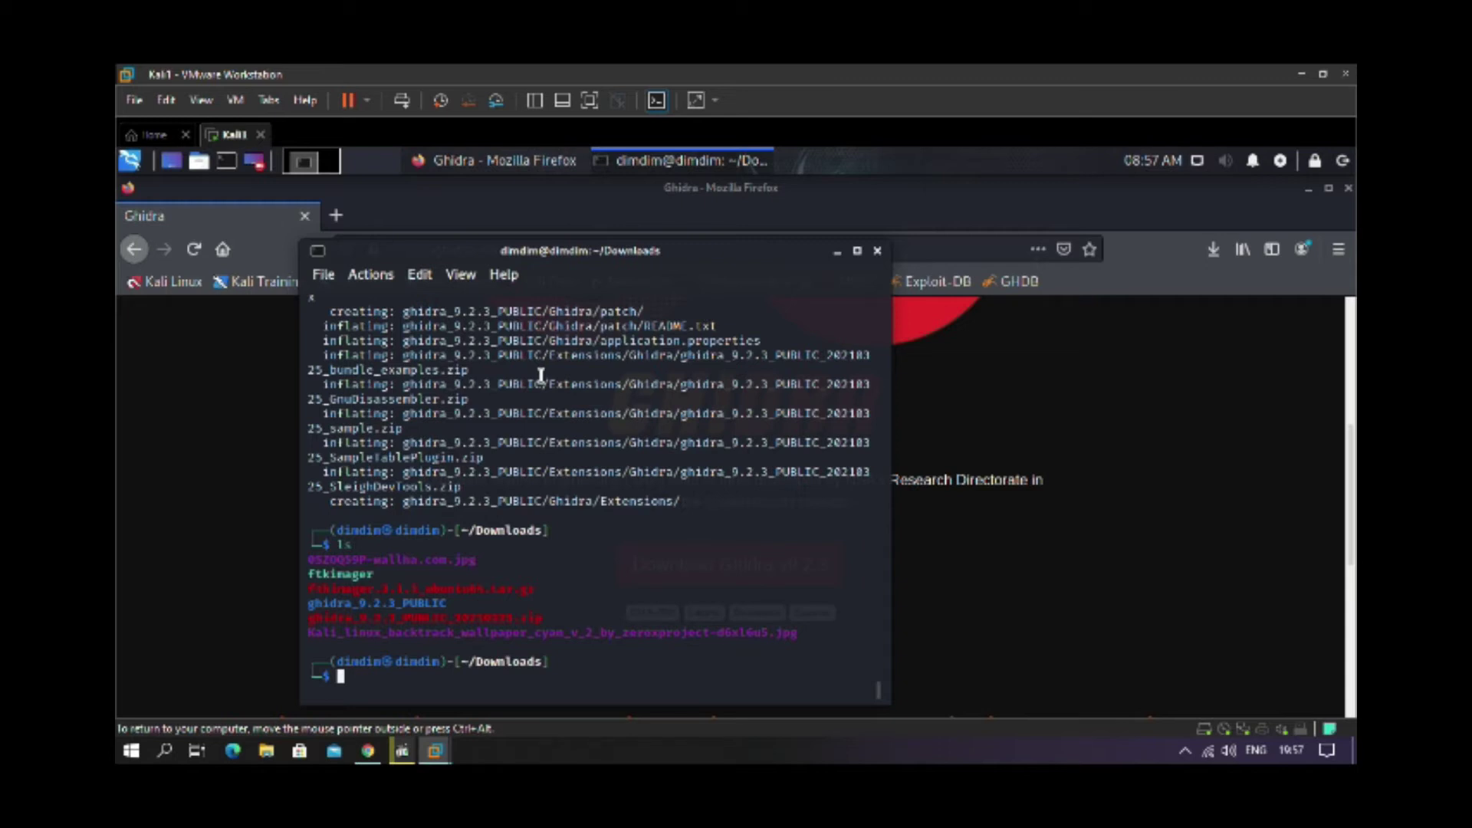
{"action": "type", "text": "cd ghidra"}
{"action": "key", "text": "Tab"}
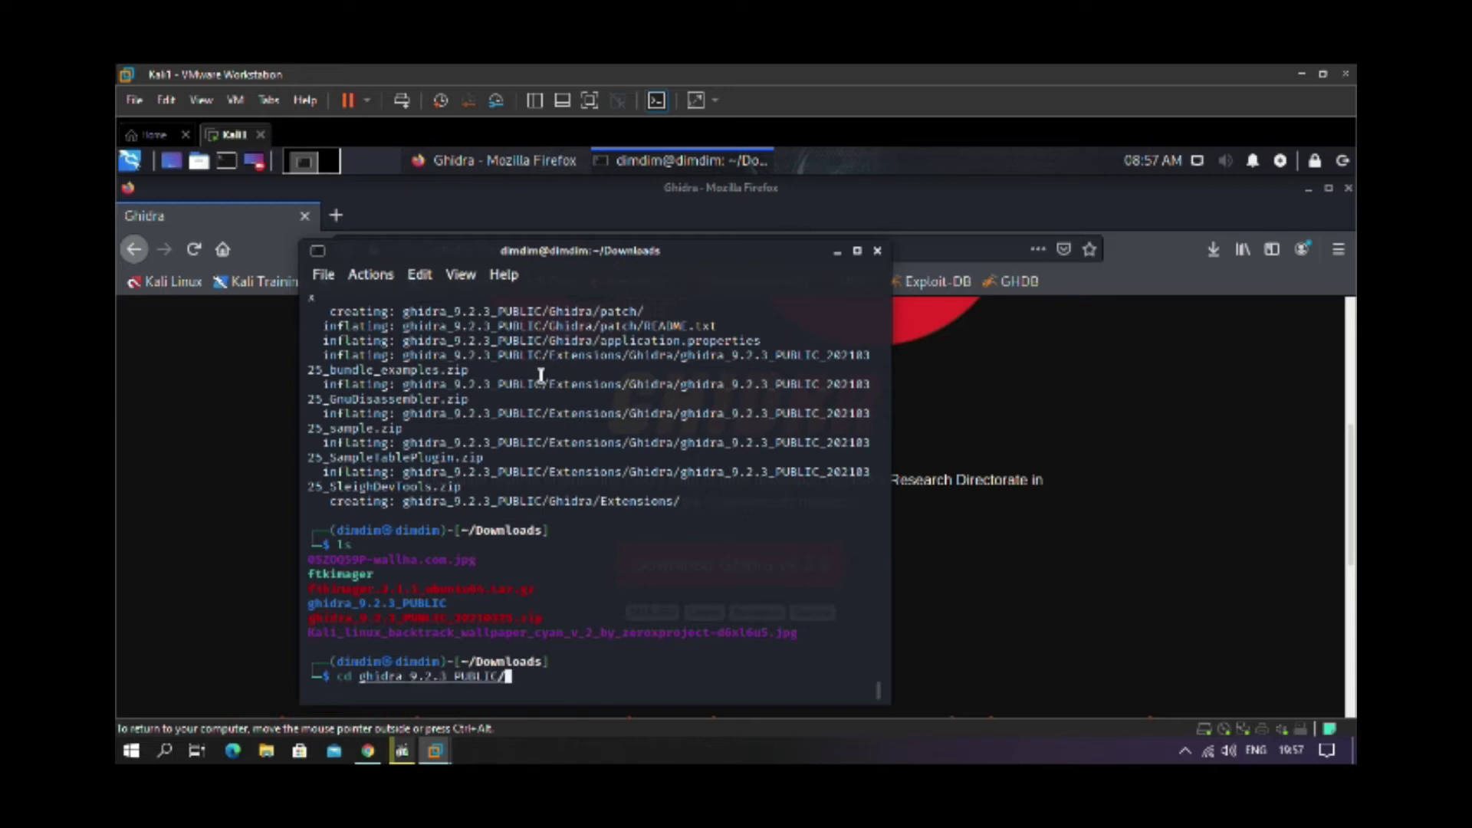
{"action": "key", "text": "Return"}
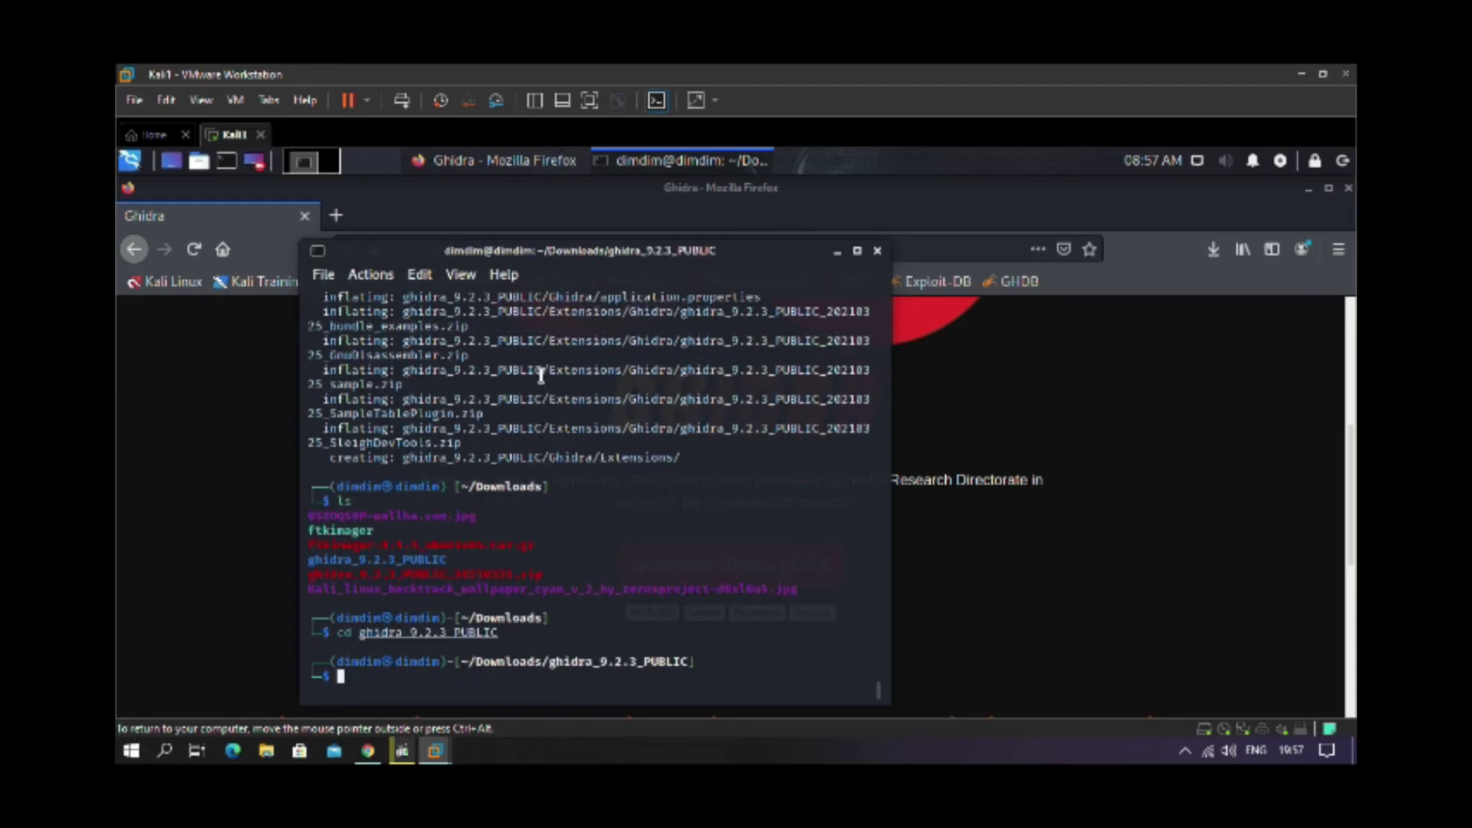
{"action": "type", "text": "ls"}
{"action": "key", "text": "Return"}
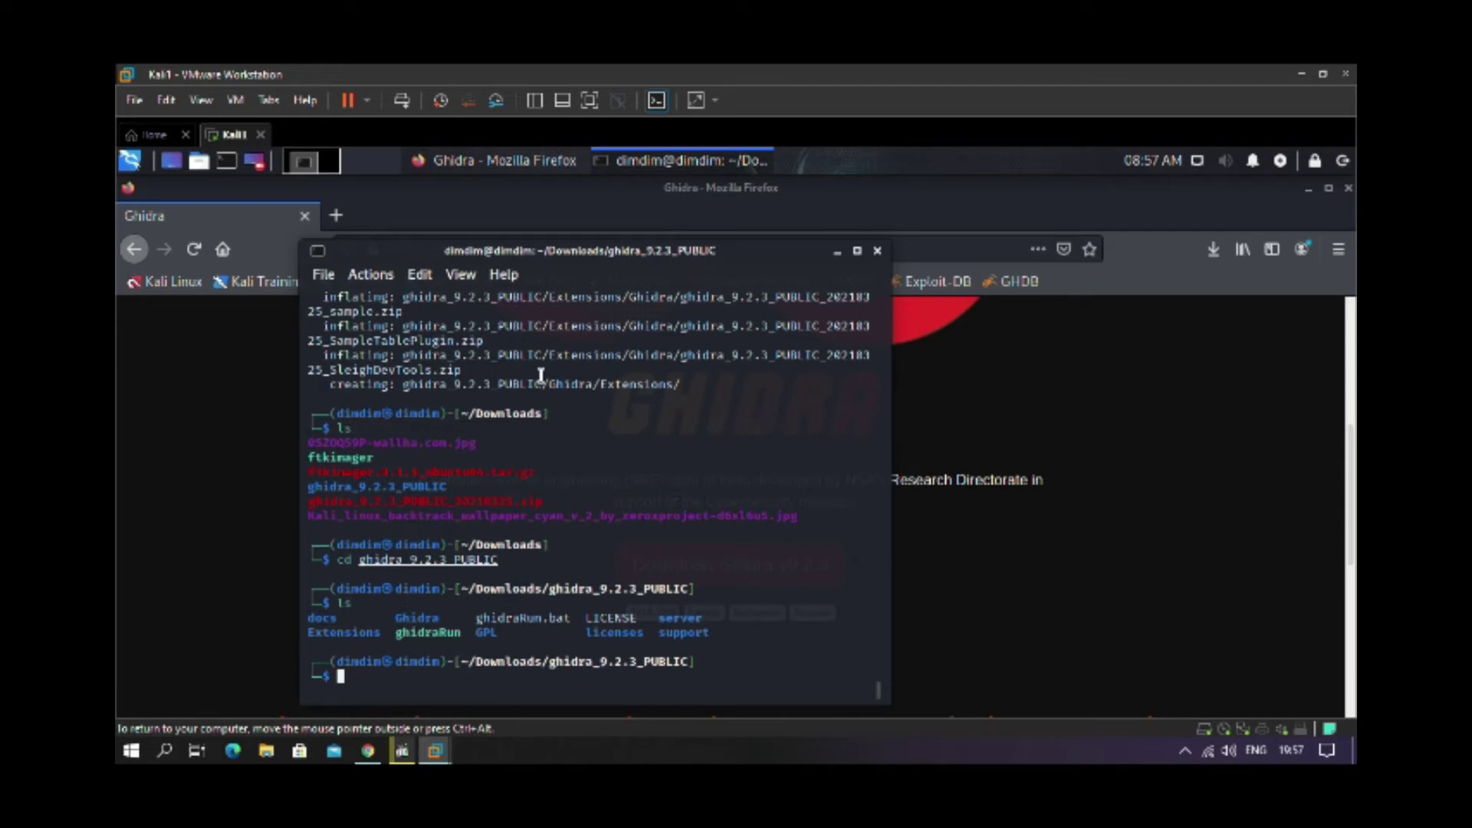
Step: Try to launch Ghidra from the terminal with ./Ghidrarun and ./GhidraRun
{"action": "type", "text": "."}
{"action": "key", "text": "BackSpace"}
{"action": "type", "text": "./ghidraRun"}
{"action": "key", "text": "Return"}
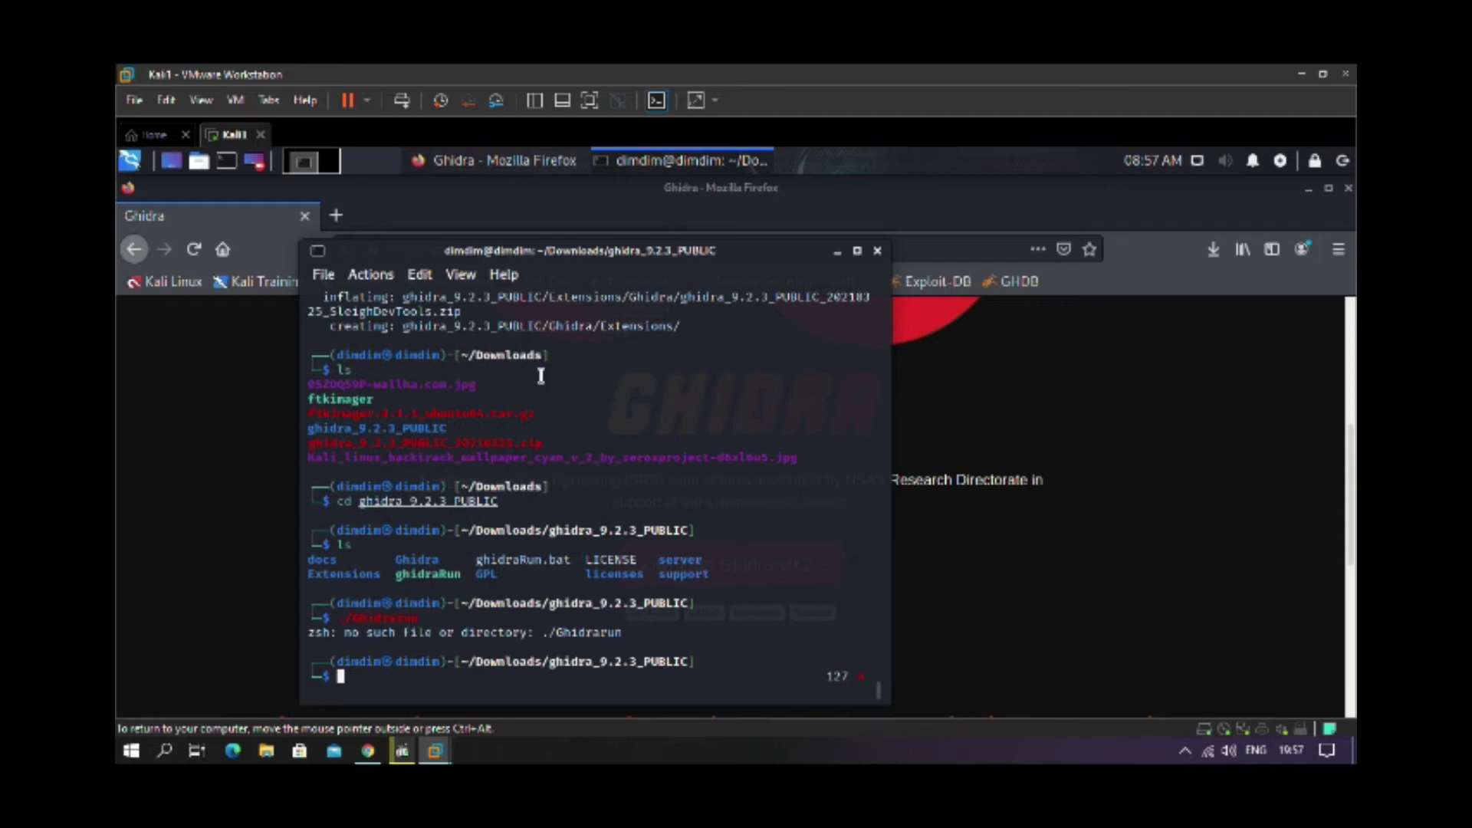
{"action": "type", "text": "./GhidraRun"}
{"action": "key", "text": "Return"}
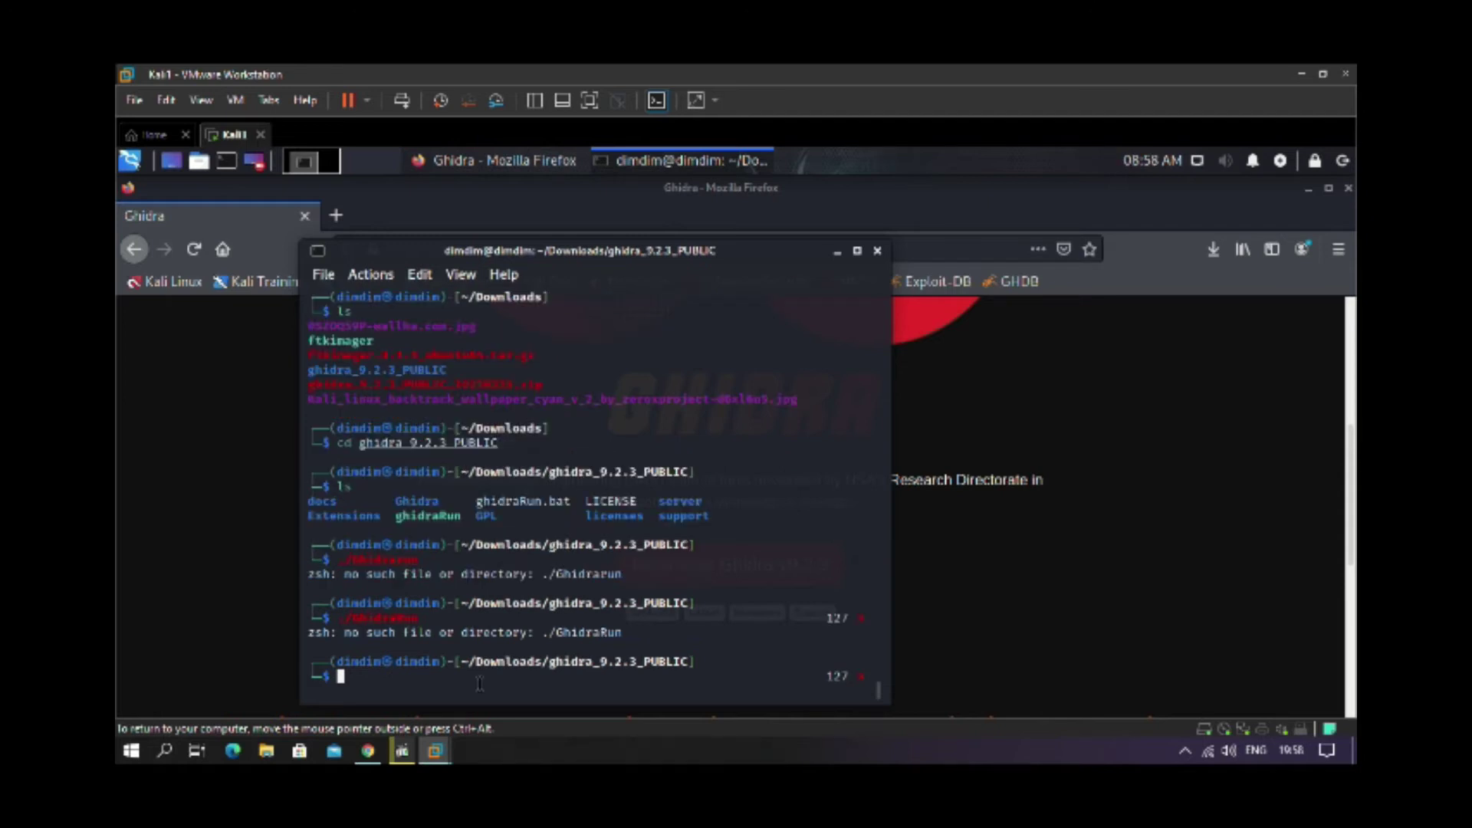
Step: Launch Ghidra from the terminal with ./ghidraRun and accept the Ghidra User Agreement
{"action": "type", "text": "./ghidraRun"}
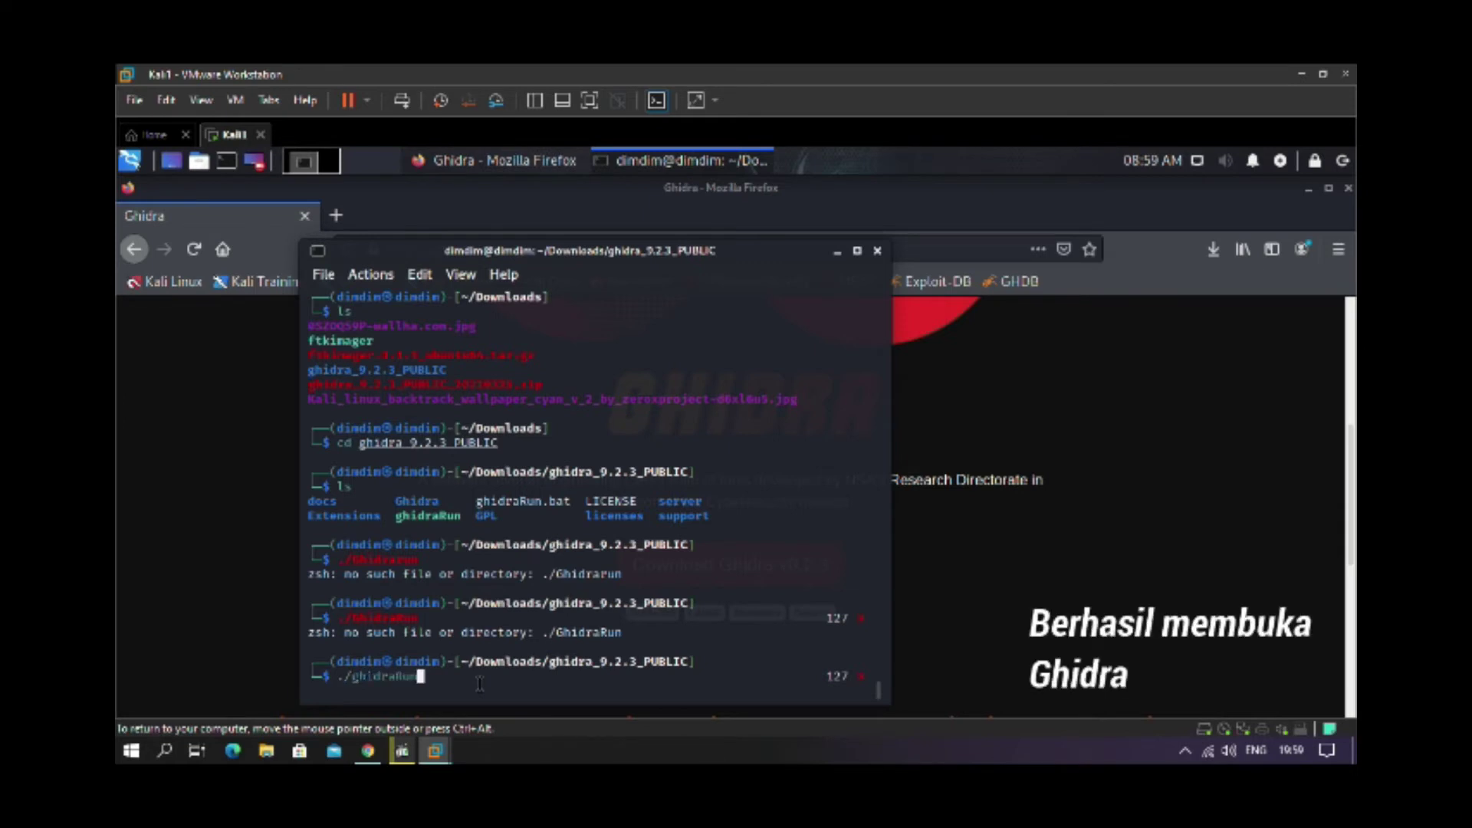
{"action": "key", "text": "Return"}
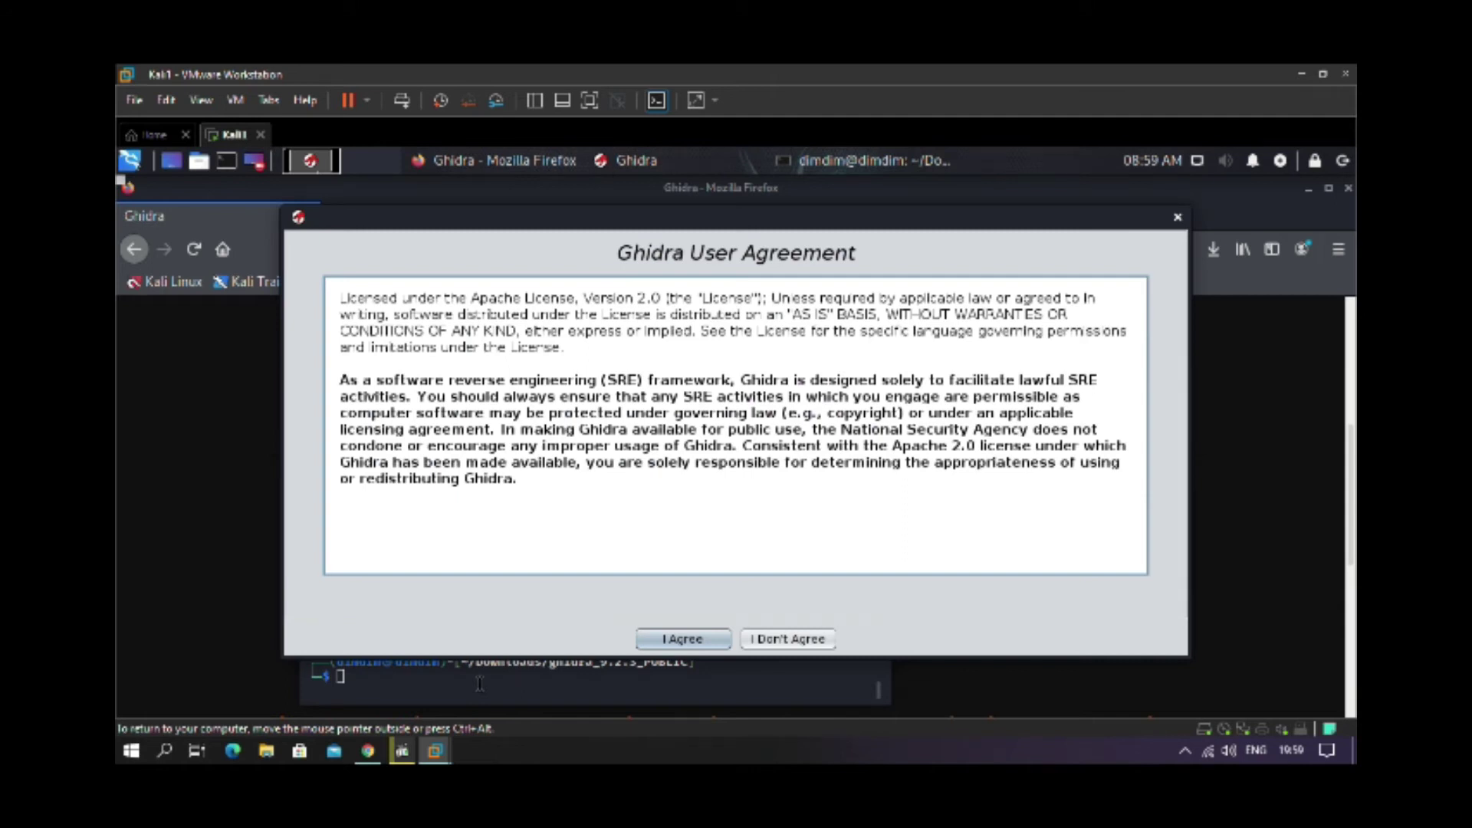
{"action": "left_click", "coordinate": [676, 640]}
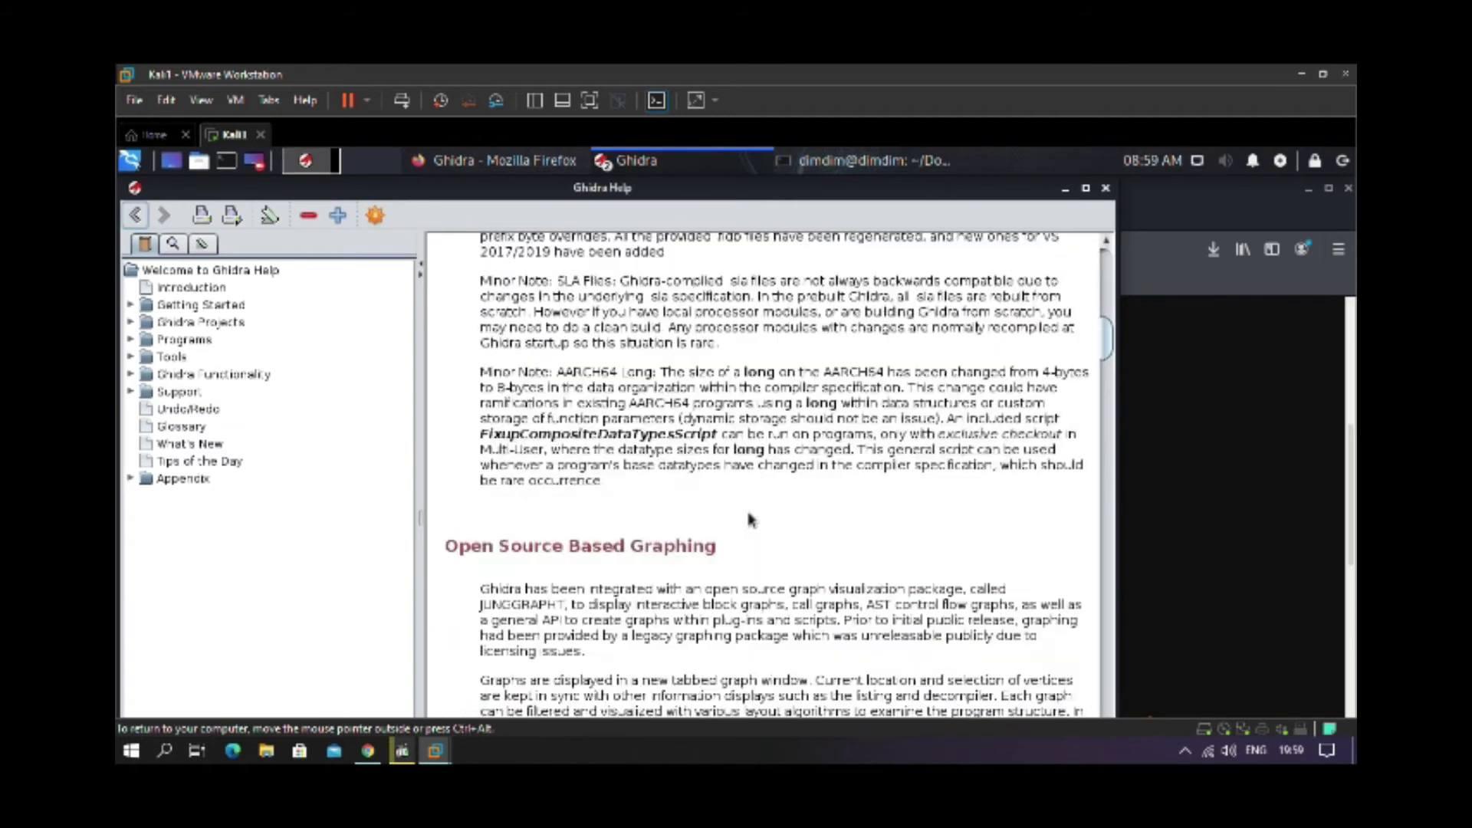
Step: Skim the release notes in the Ghidra Help window
{"action": "scroll", "coordinate": [748, 512], "scroll_direction": "down", "scroll_amount": 15}
{"action": "scroll", "coordinate": [749, 520], "scroll_direction": "down", "scroll_amount": 15}
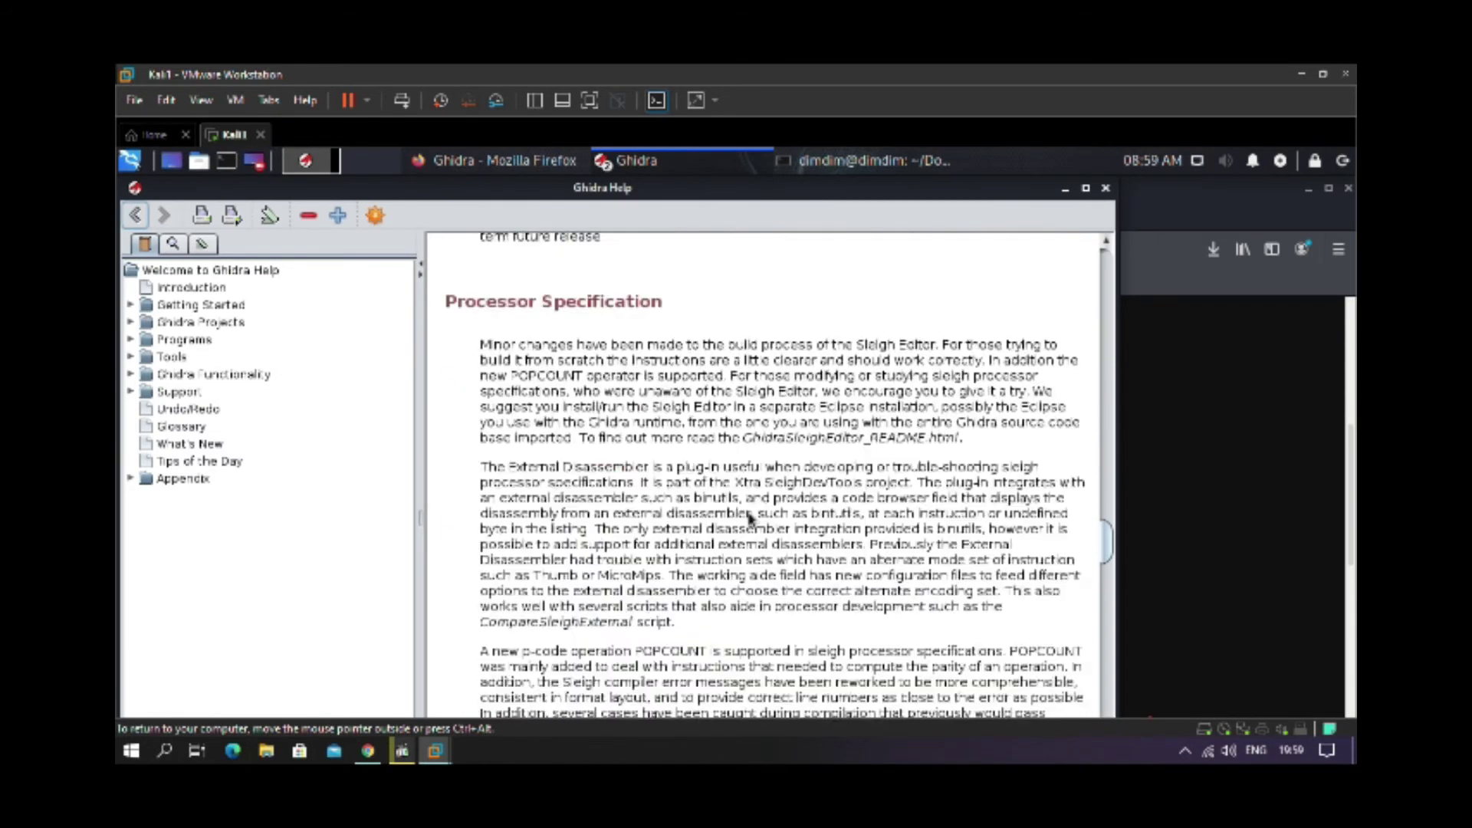
{"action": "scroll", "coordinate": [748, 518], "scroll_direction": "down", "scroll_amount": 15}
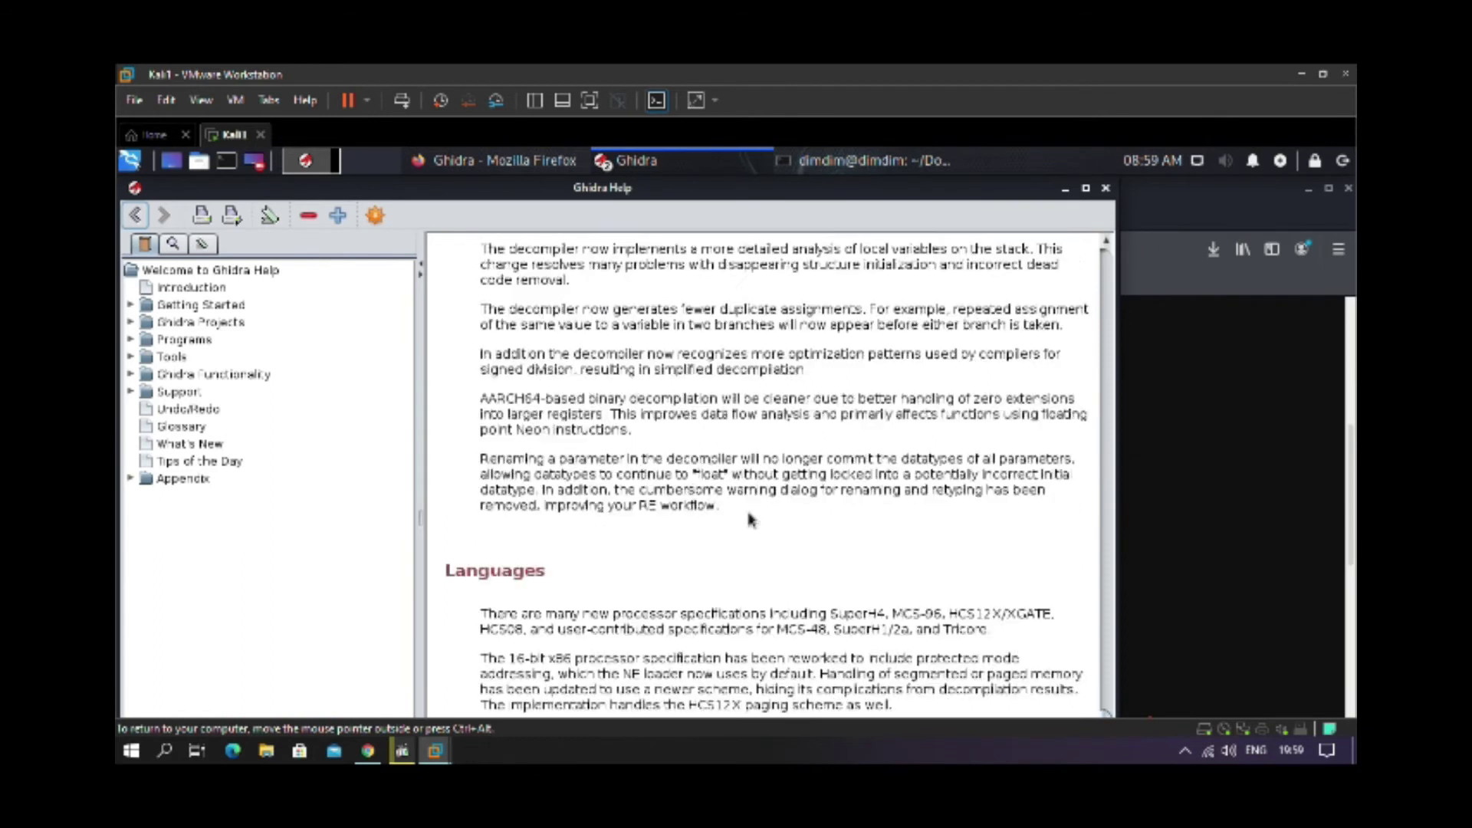
Step: Bring the Ghidra website's browser window forward, look over its page and minimise the window
{"action": "left_click", "coordinate": [1226, 418]}
{"action": "scroll", "coordinate": [1150, 429], "scroll_direction": "down", "scroll_amount": 2}
{"action": "scroll", "coordinate": [1082, 440], "scroll_direction": "up", "scroll_amount": 3}
{"action": "scroll", "coordinate": [1080, 445], "scroll_direction": "up", "scroll_amount": 5}
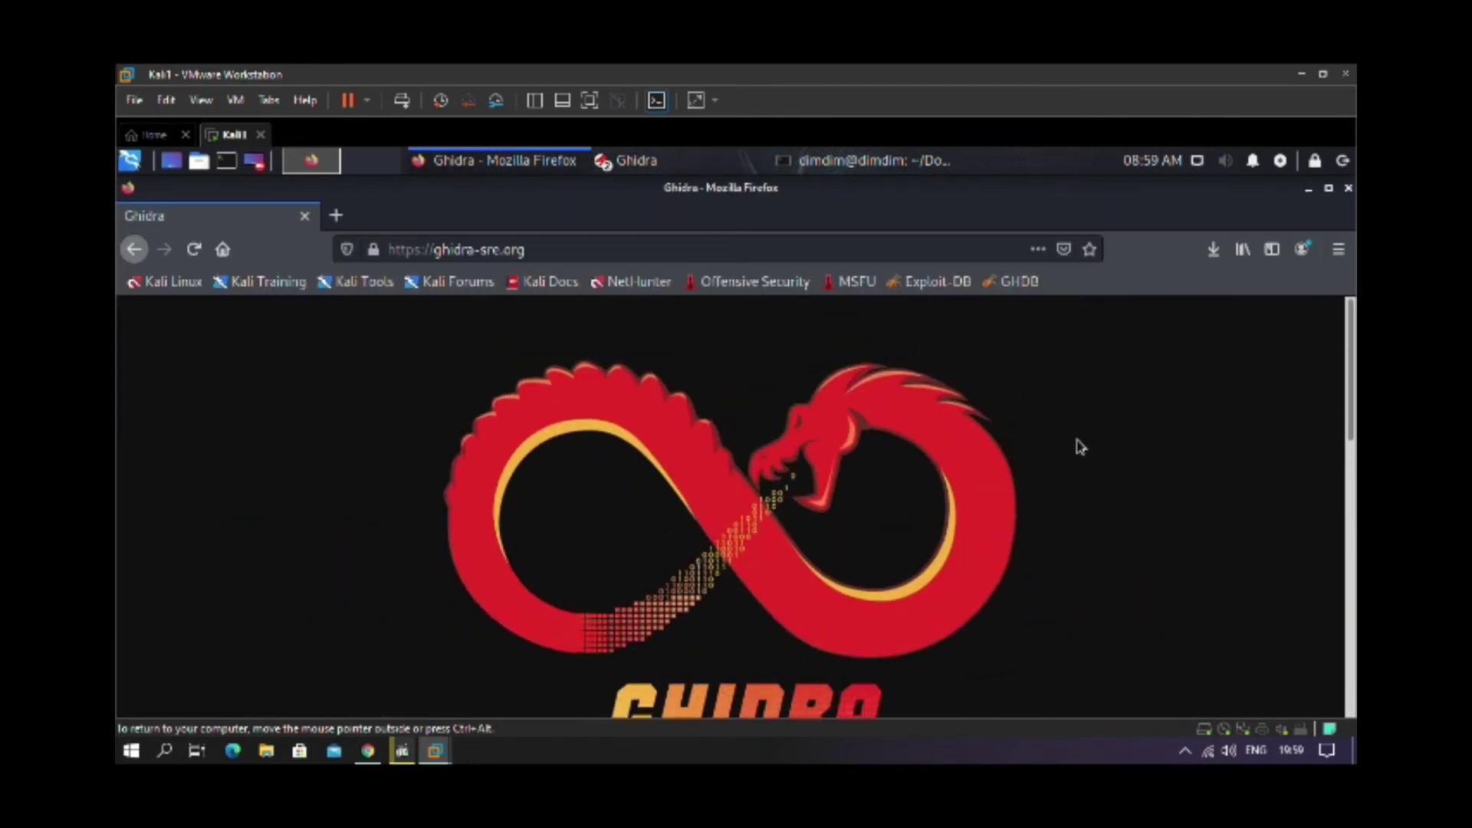
{"action": "left_click", "coordinate": [1308, 190]}
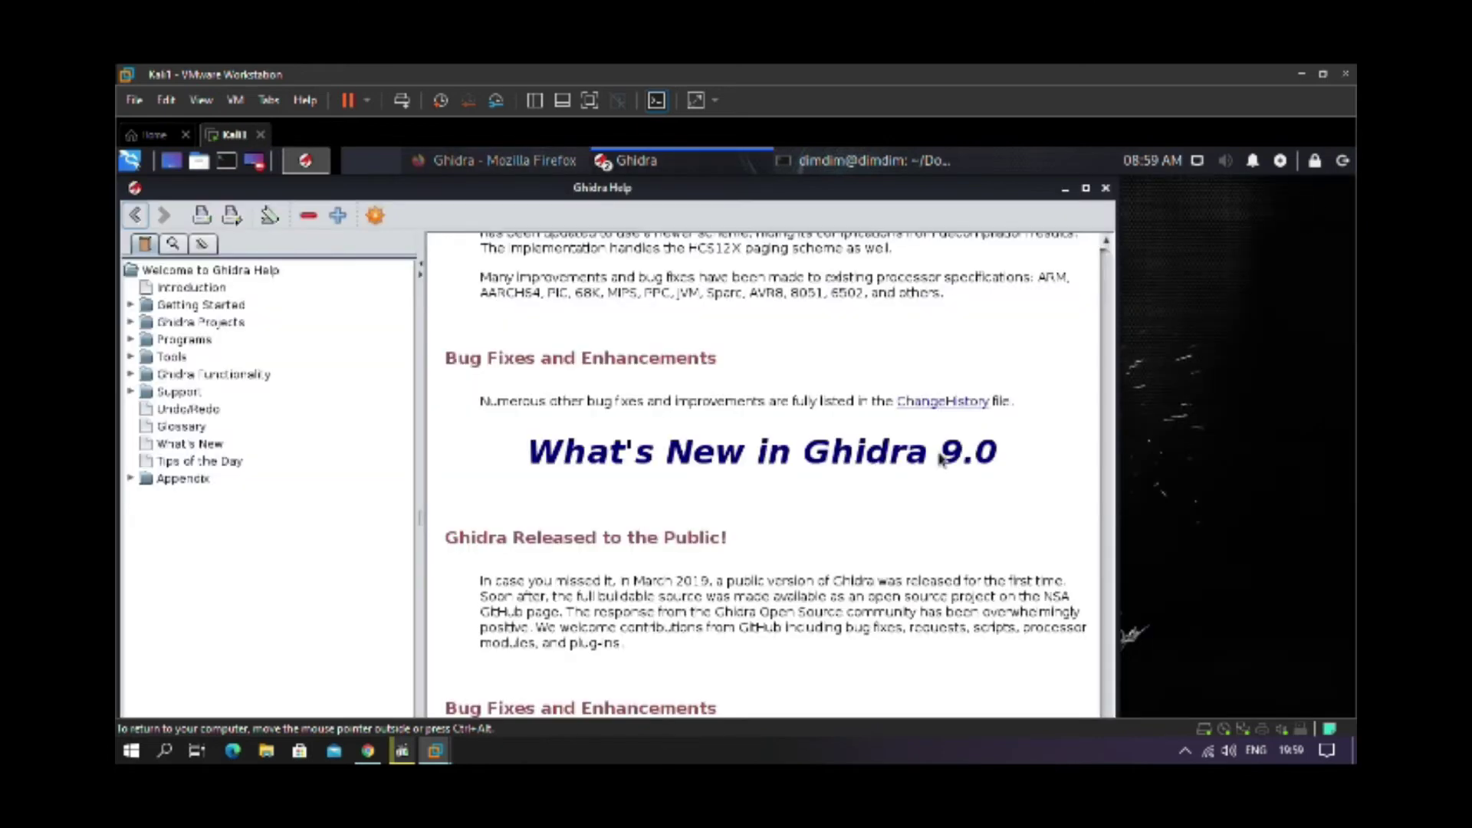
Step: Arrange the Ghidra Help and project windows side by side, resize the Help window, and dismiss the Tip of the Day
{"action": "scroll", "coordinate": [908, 553], "scroll_direction": "up", "scroll_amount": 5}
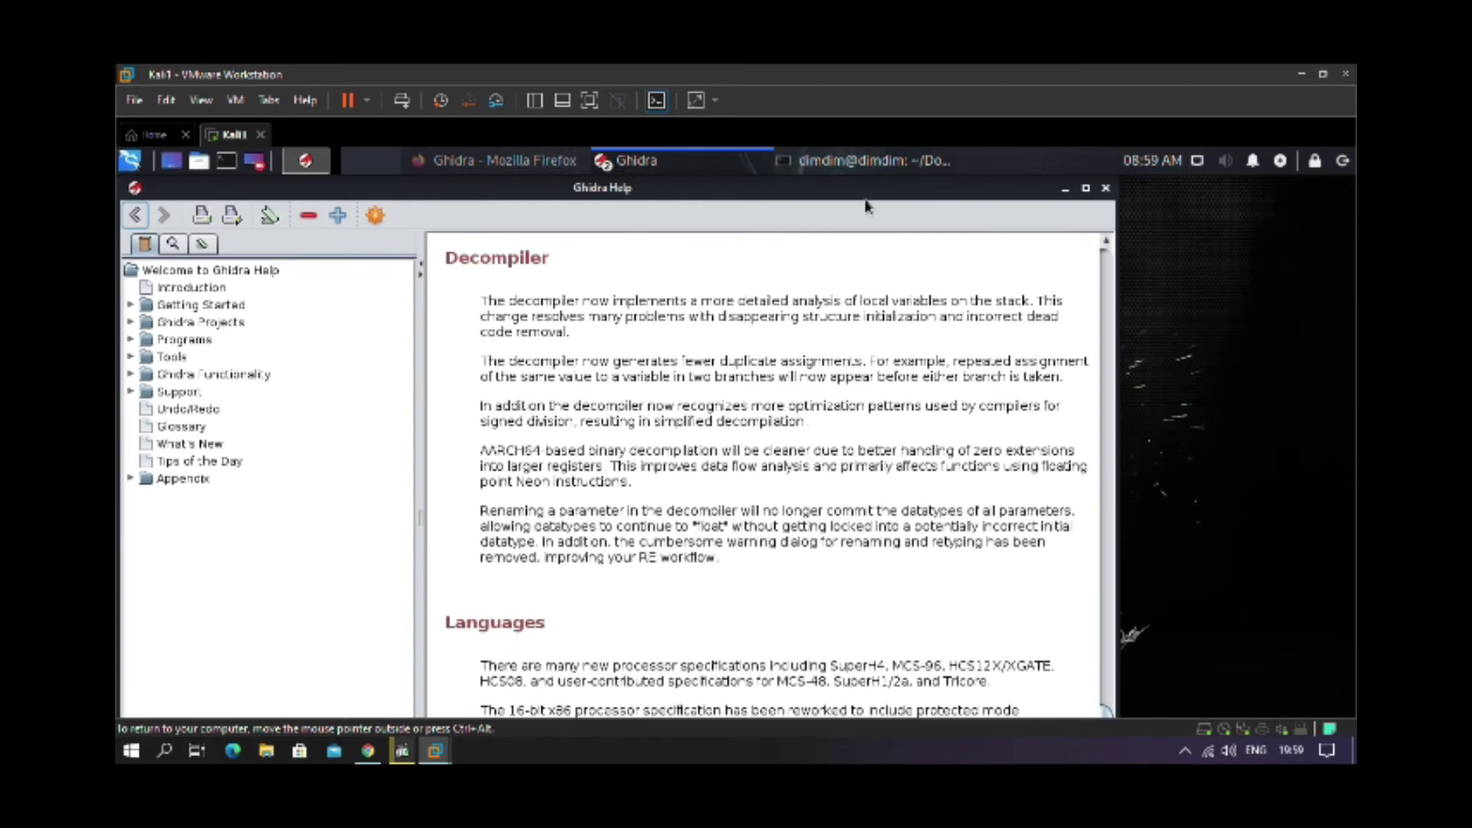
{"action": "mouse_move", "coordinate": [176, 192]}
{"action": "left_mouse_down"}
{"action": "mouse_move", "coordinate": [287, 202]}
{"action": "mouse_move", "coordinate": [260, 230]}
{"action": "mouse_move", "coordinate": [785, 592]}
{"action": "mouse_move", "coordinate": [375, 370]}
{"action": "mouse_move", "coordinate": [140, 209]}
{"action": "mouse_move", "coordinate": [202, 186]}
{"action": "mouse_move", "coordinate": [201, 203]}
{"action": "left_mouse_up"}
{"action": "left_click_drag", "start_coordinate": [817, 188], "coordinate": [1011, 209]}
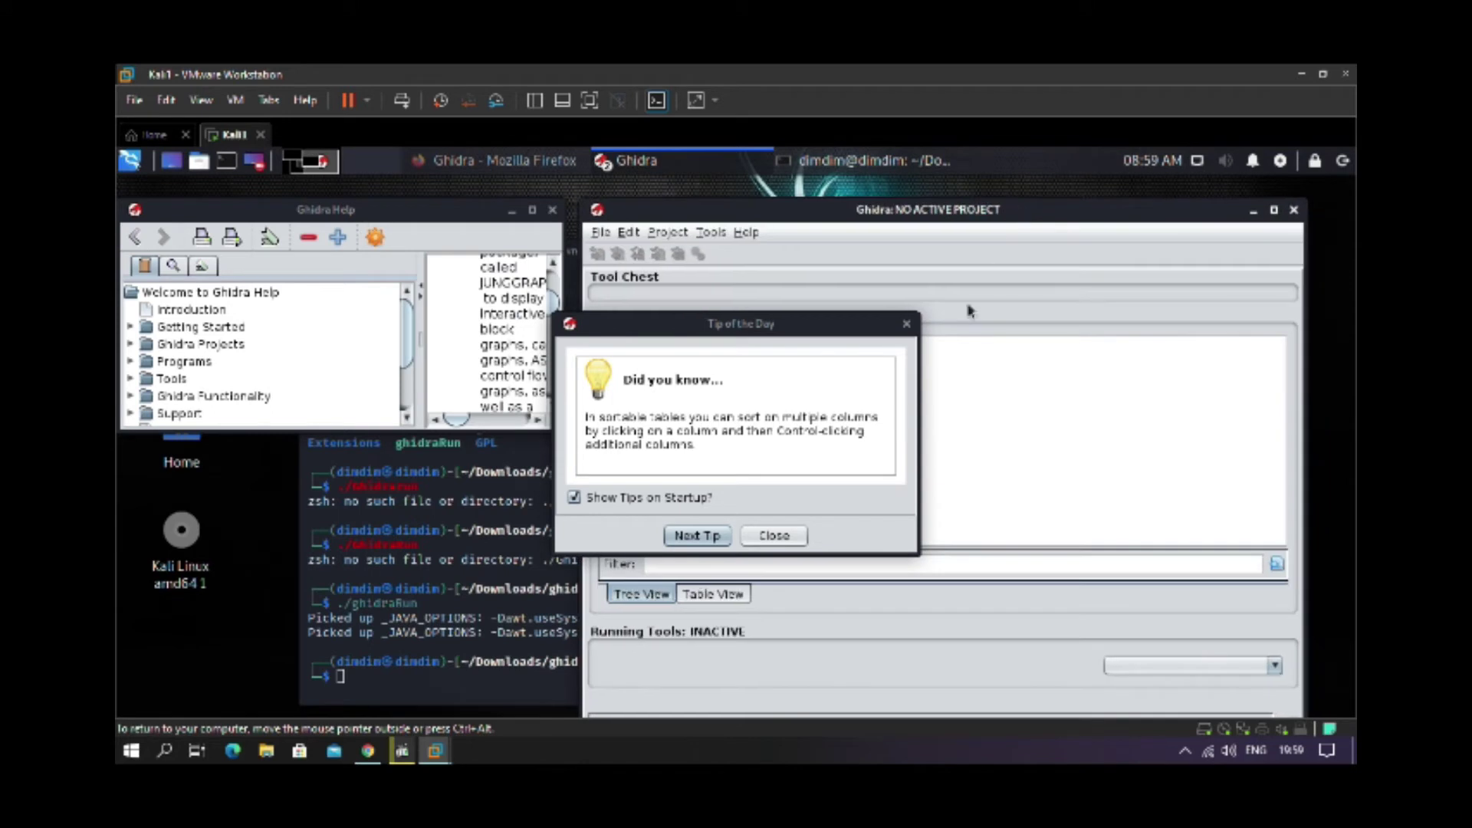
{"action": "left_click", "coordinate": [773, 536]}
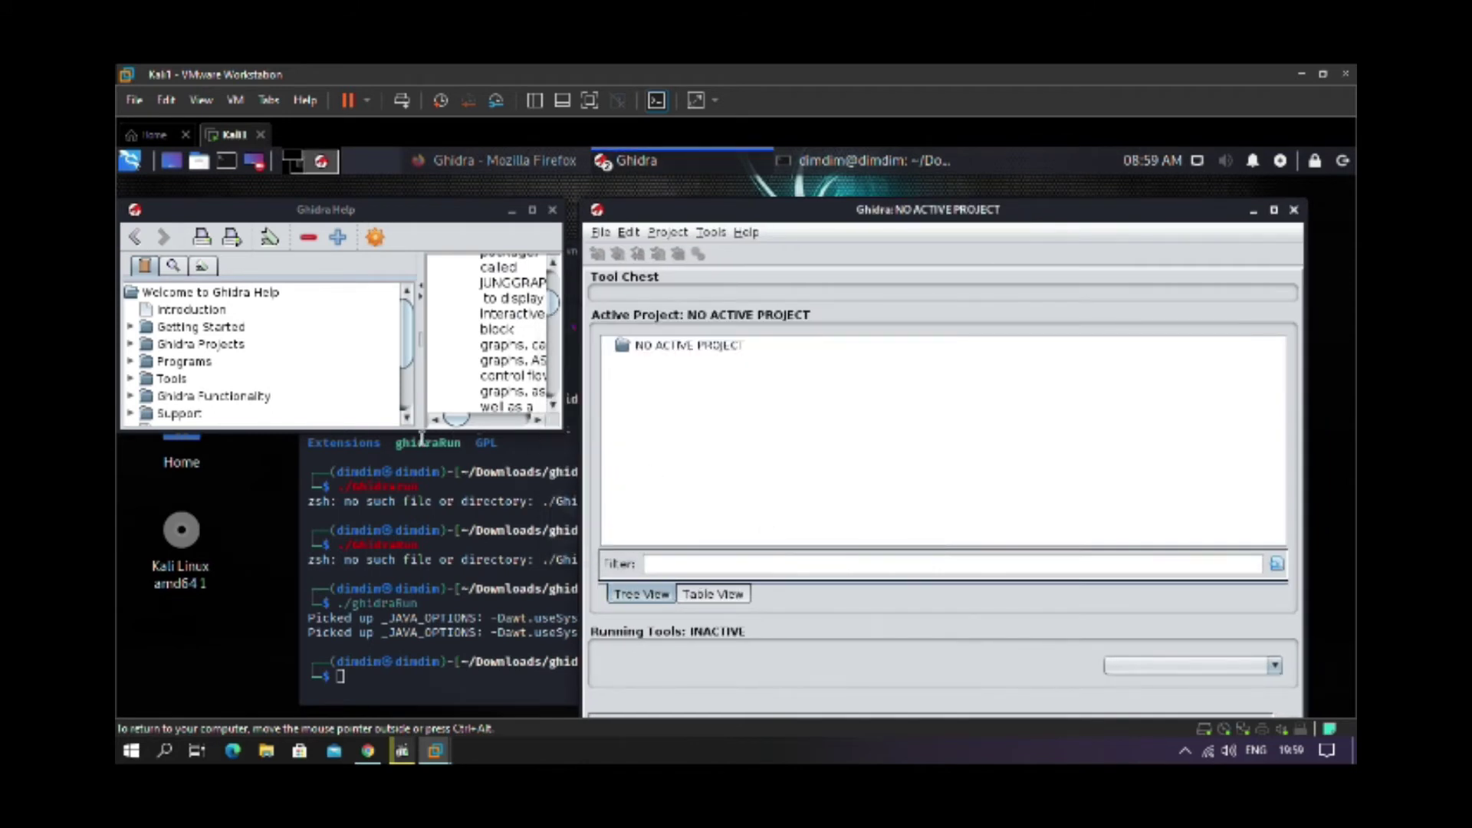
{"action": "left_click_drag", "start_coordinate": [421, 430], "coordinate": [450, 594]}
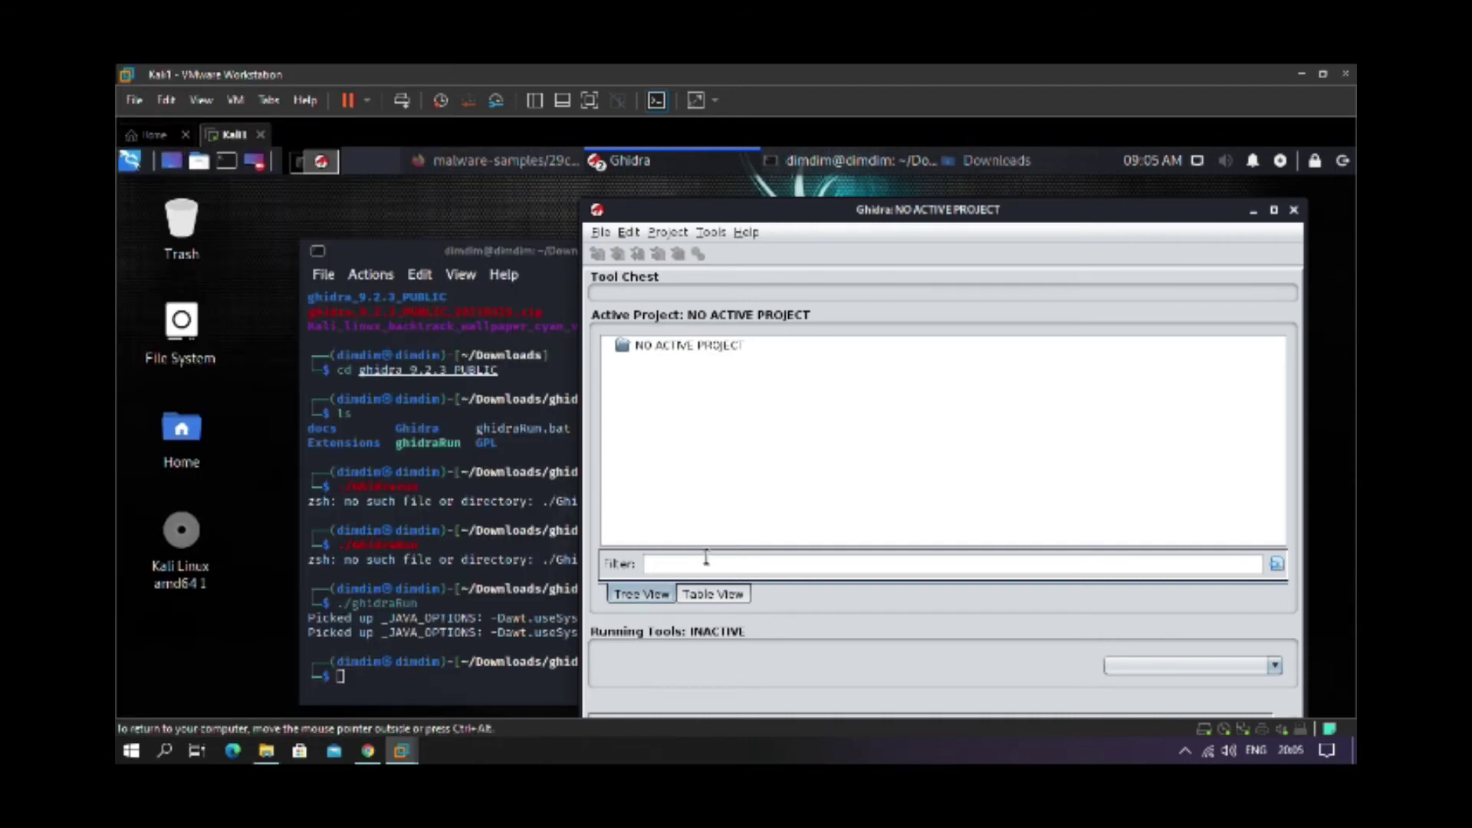
Step: Create a non-shared Ghidra project named Coba1 in the home directory's Documents folder
{"action": "left_click", "coordinate": [600, 231]}
{"action": "left_click", "coordinate": [613, 255]}
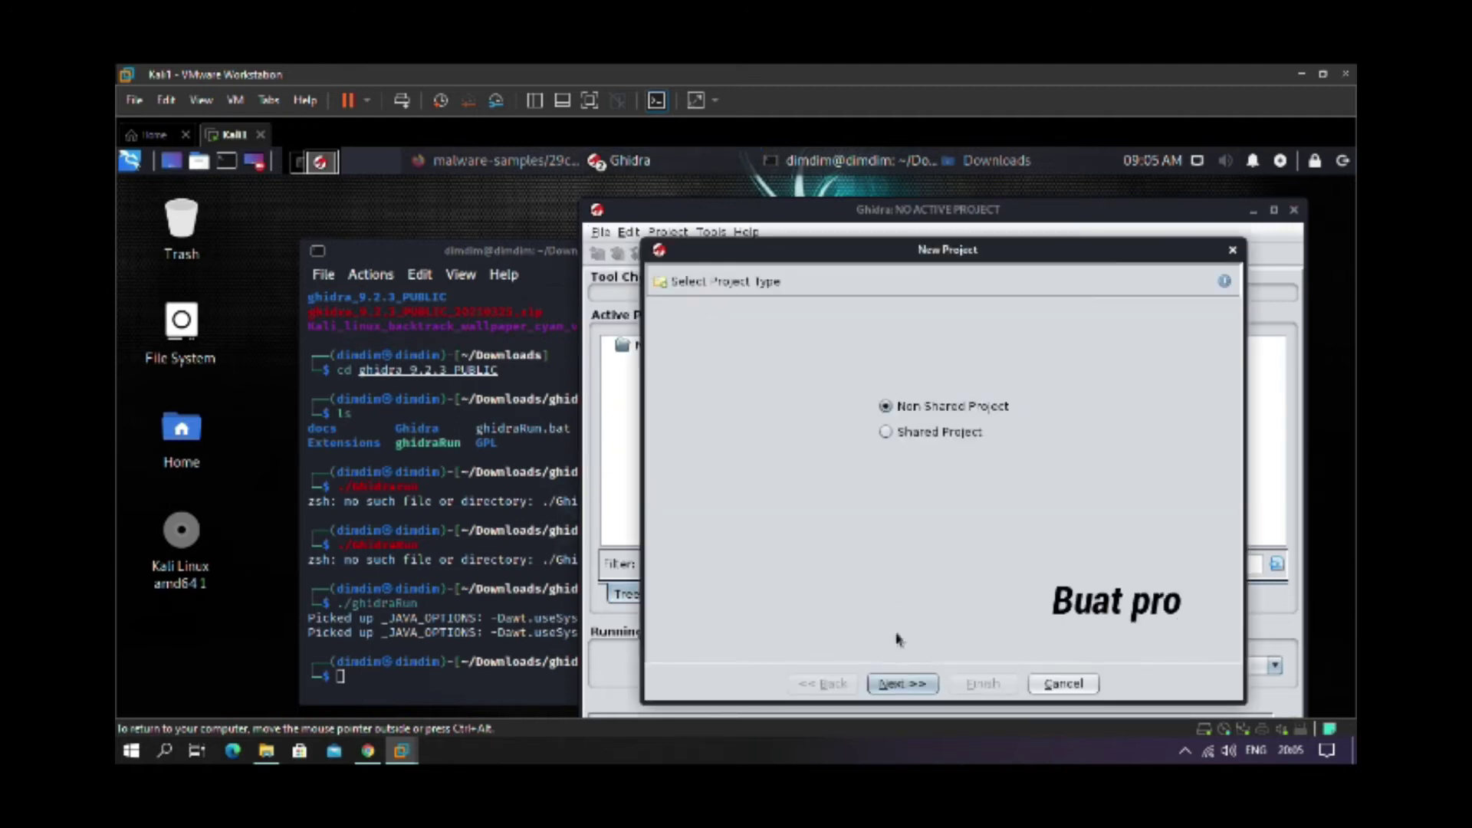
{"action": "left_click", "coordinate": [902, 683]}
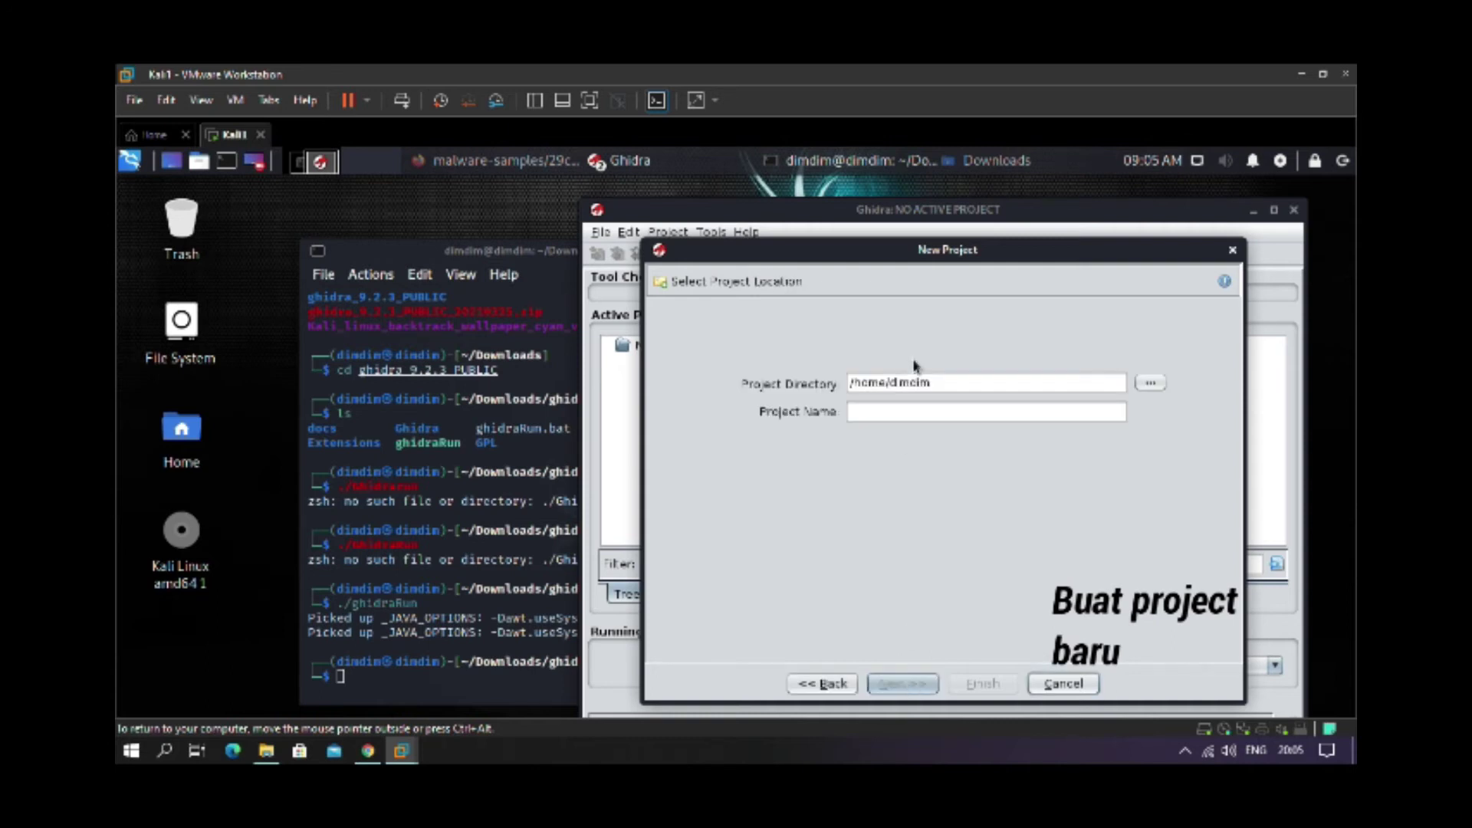
{"action": "left_click", "coordinate": [1152, 387]}
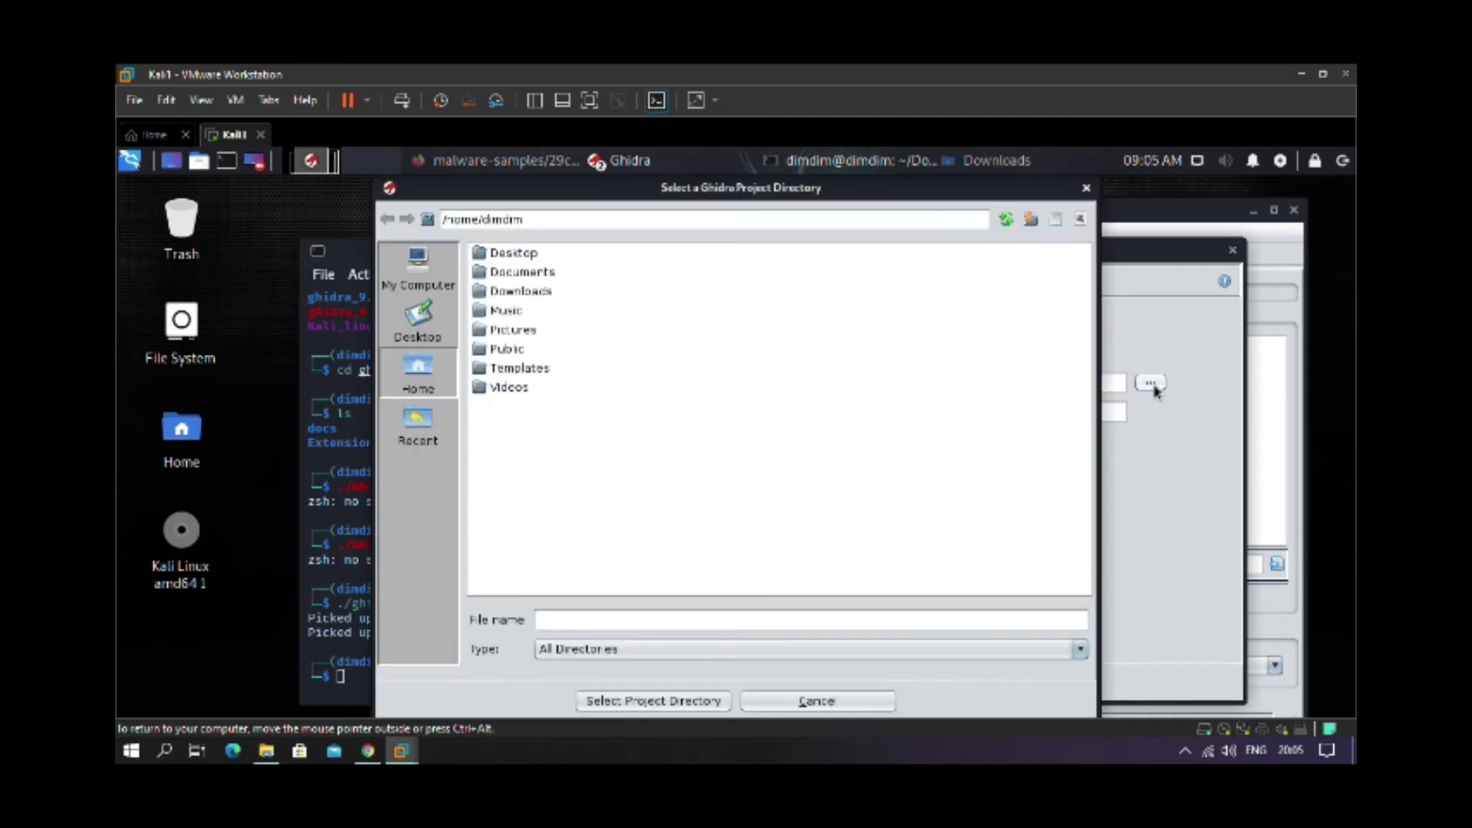
{"action": "left_click", "coordinate": [531, 275]}
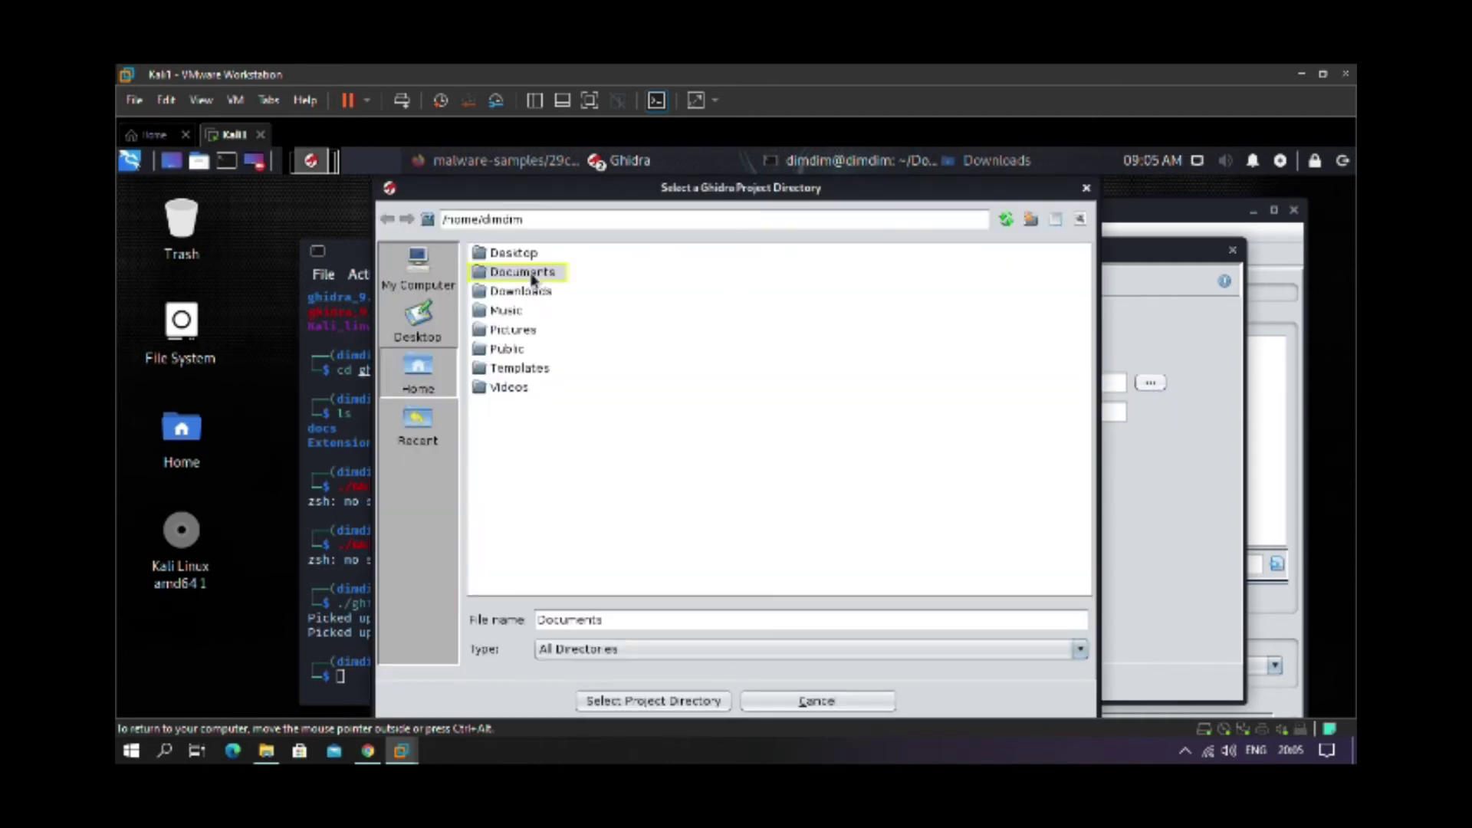
{"action": "left_click", "coordinate": [677, 700]}
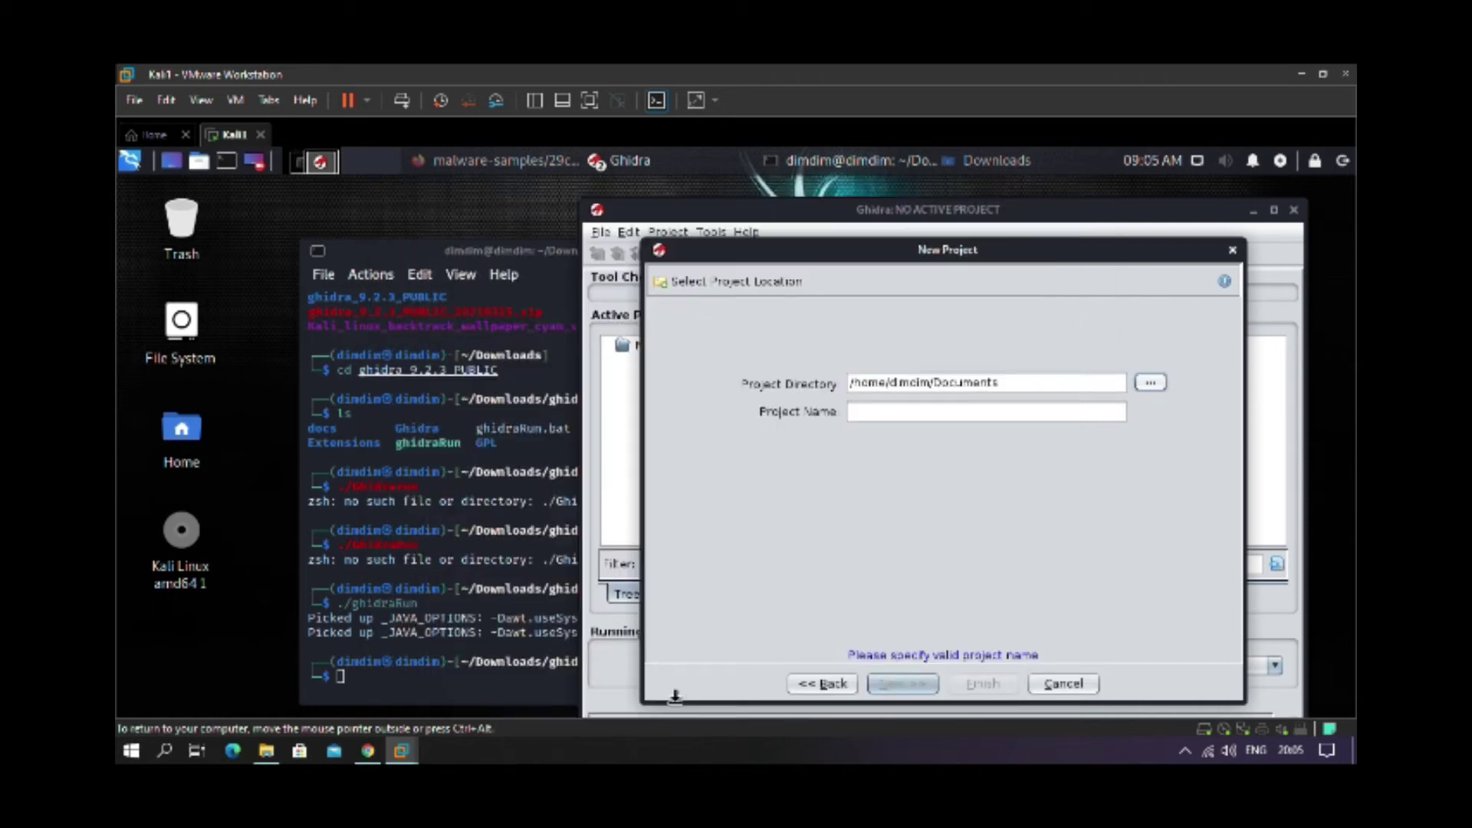
{"action": "left_click", "coordinate": [933, 412]}
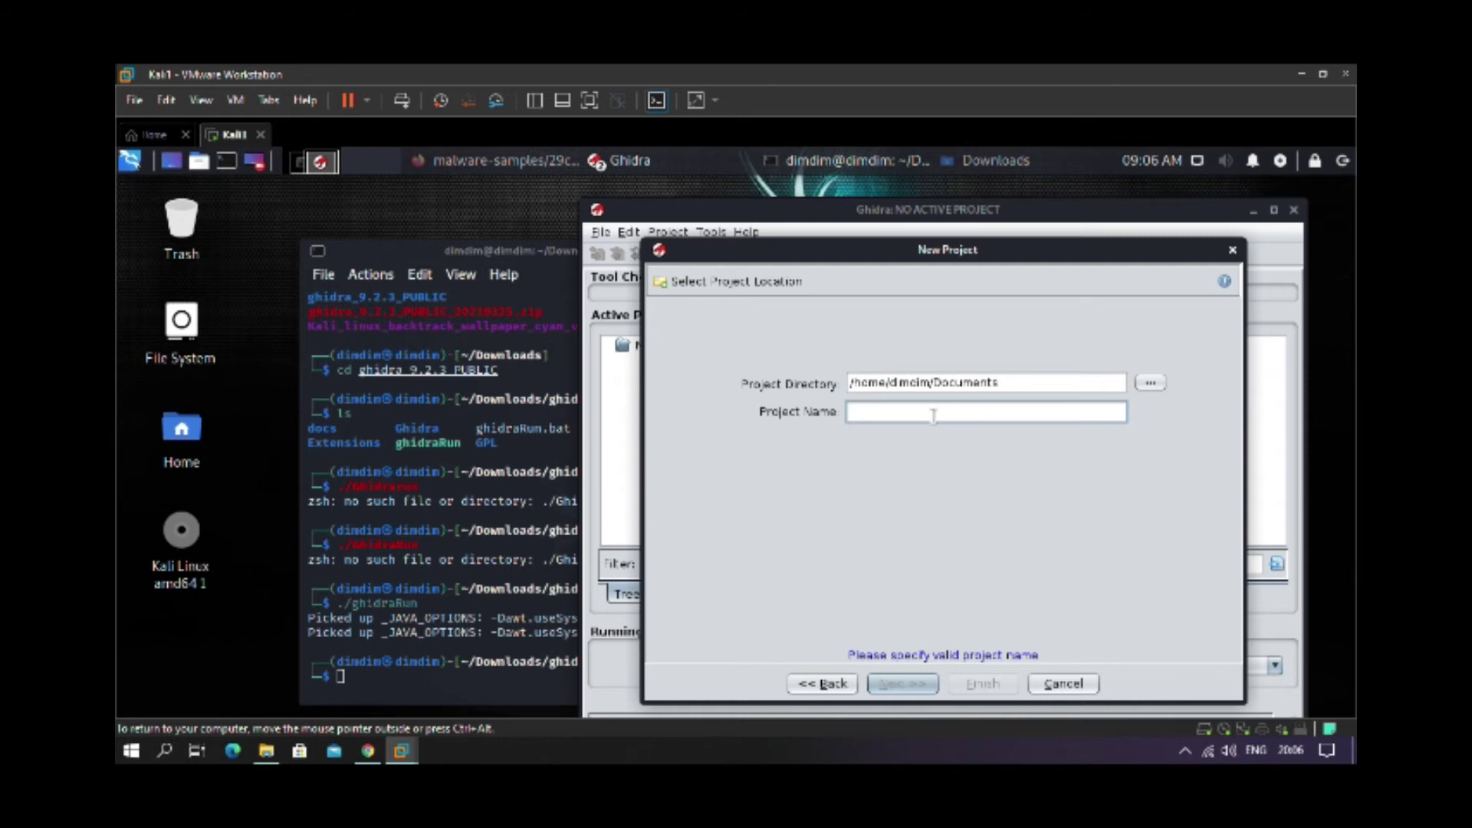
{"action": "type", "text": "Cobal"}
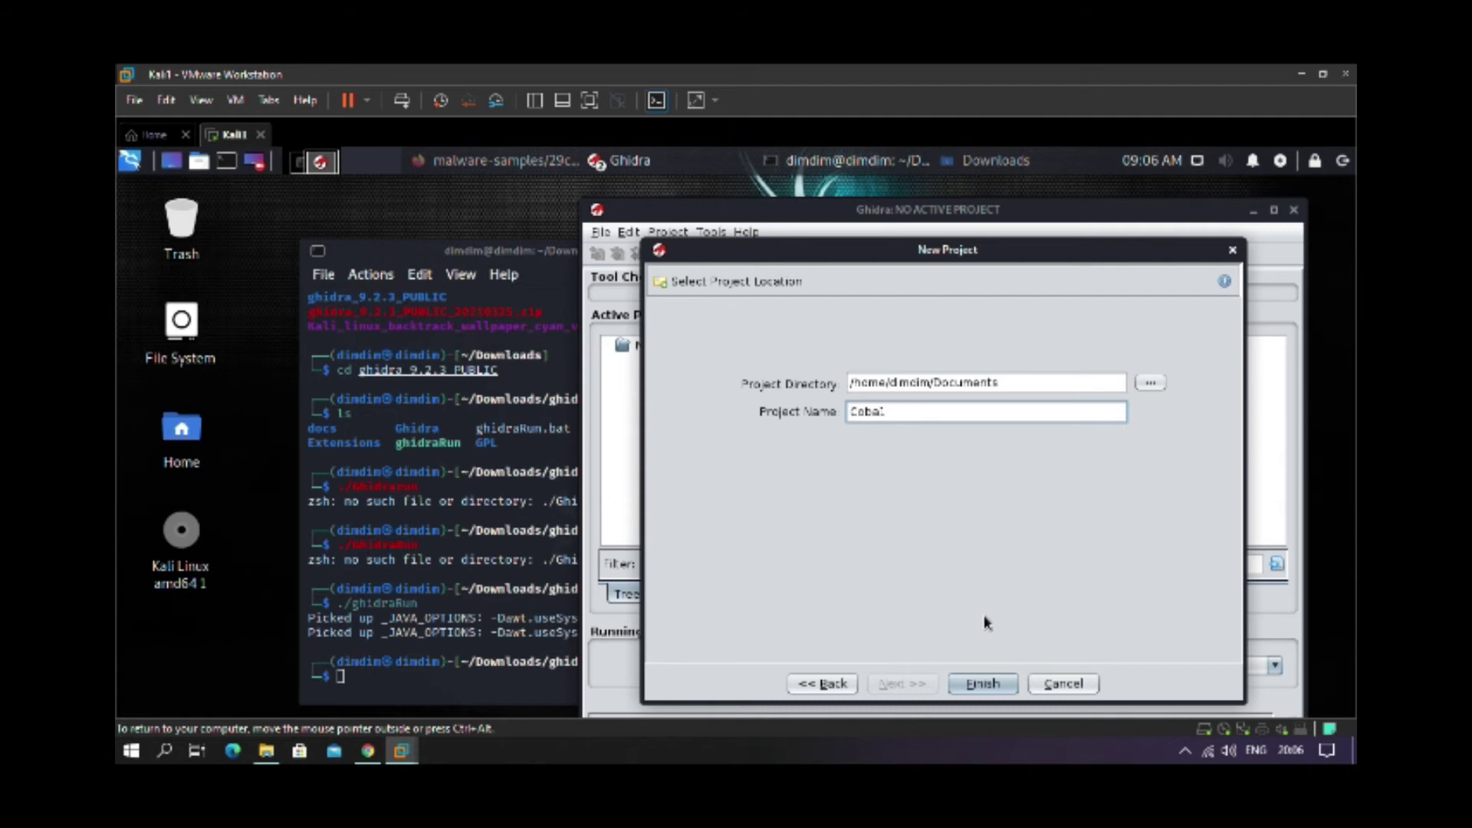
{"action": "left_click", "coordinate": [983, 683]}
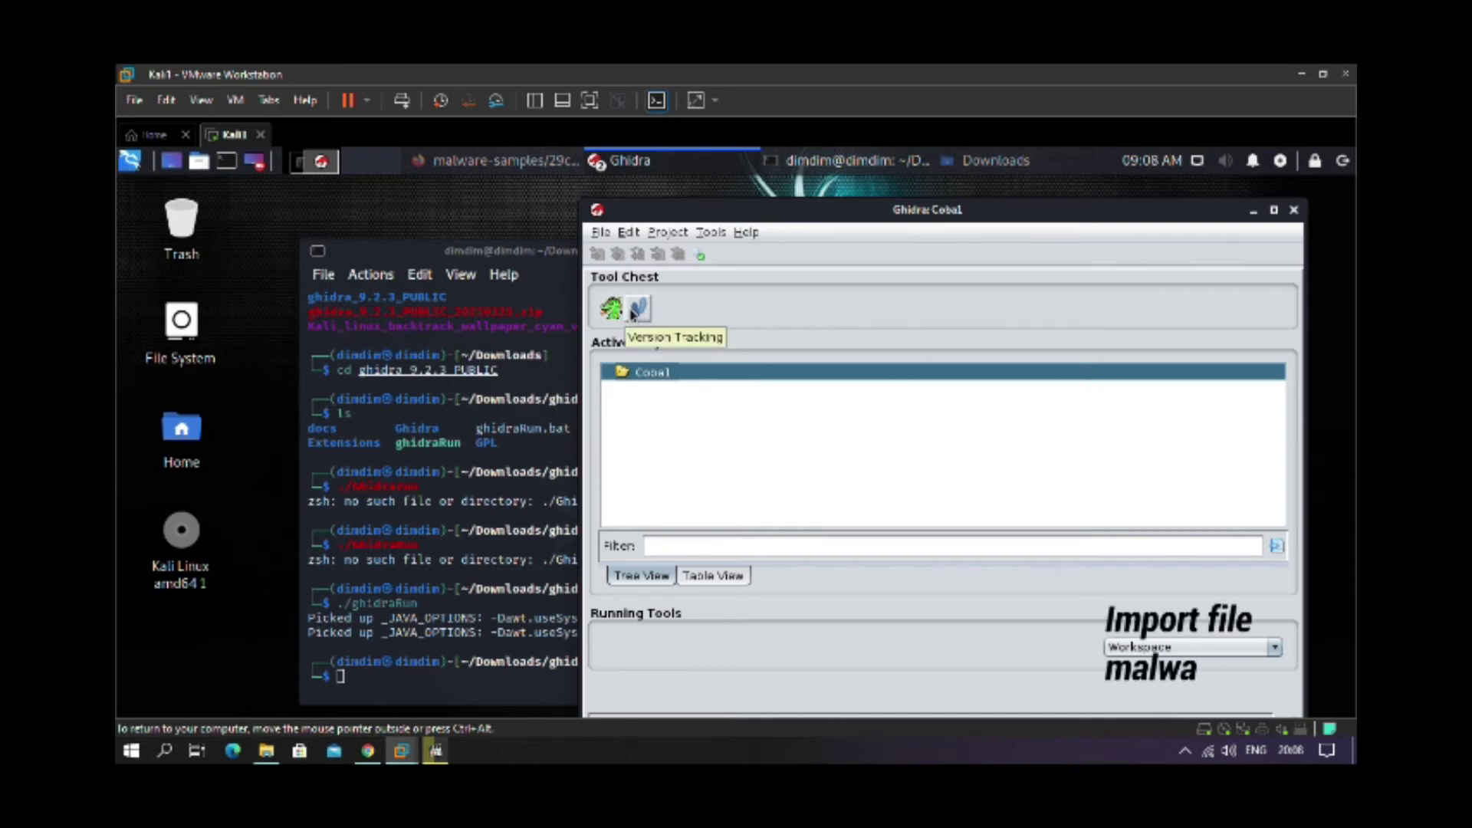
Step: Import the extracted sample 29c7e87350cb03428fc108b03856095b from Downloads as Portable Executable (PE), keeping the x86 32-bit Windows language
{"action": "left_click", "coordinate": [599, 232]}
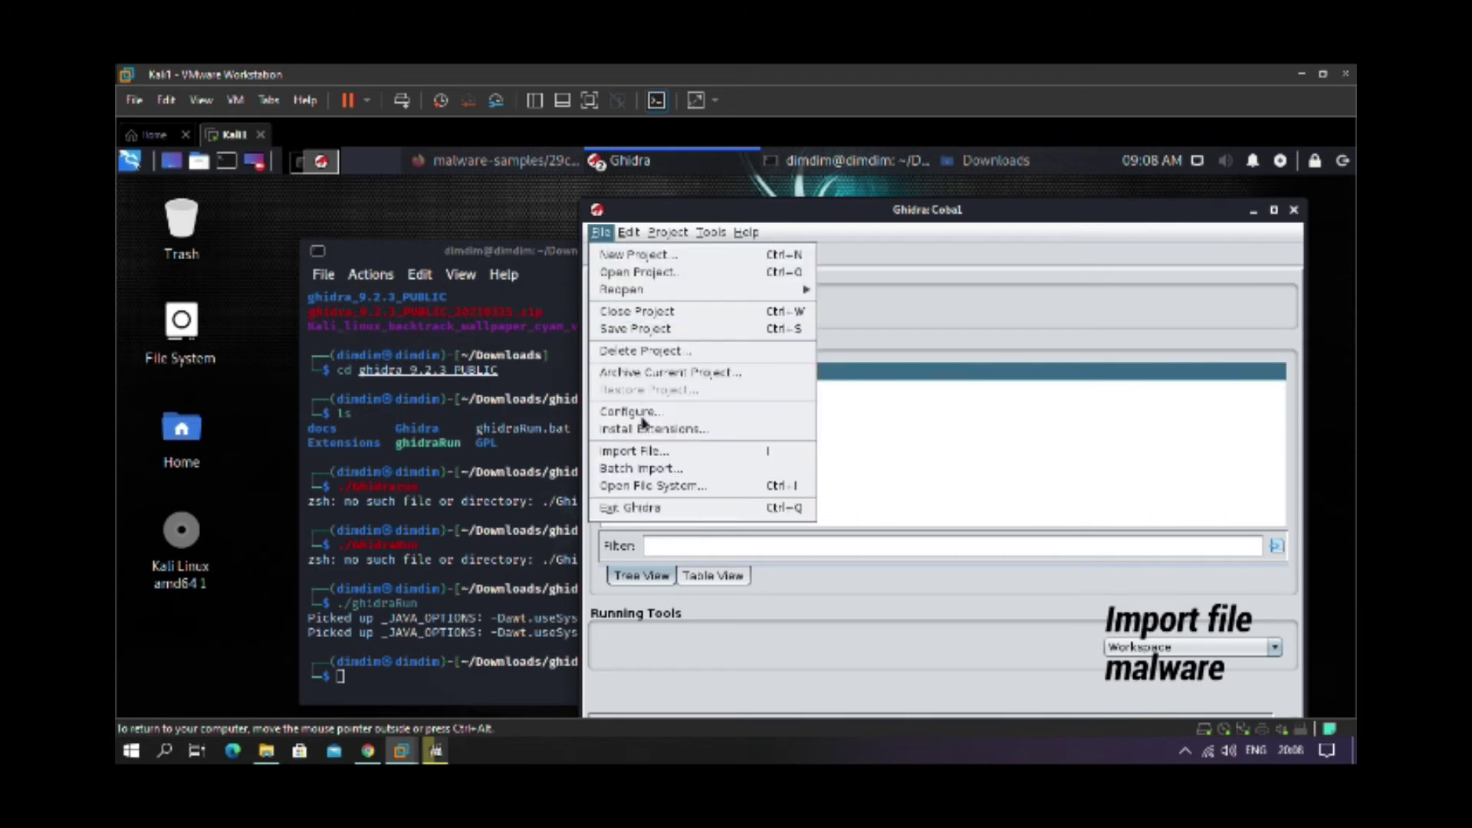
{"action": "left_click", "coordinate": [650, 450]}
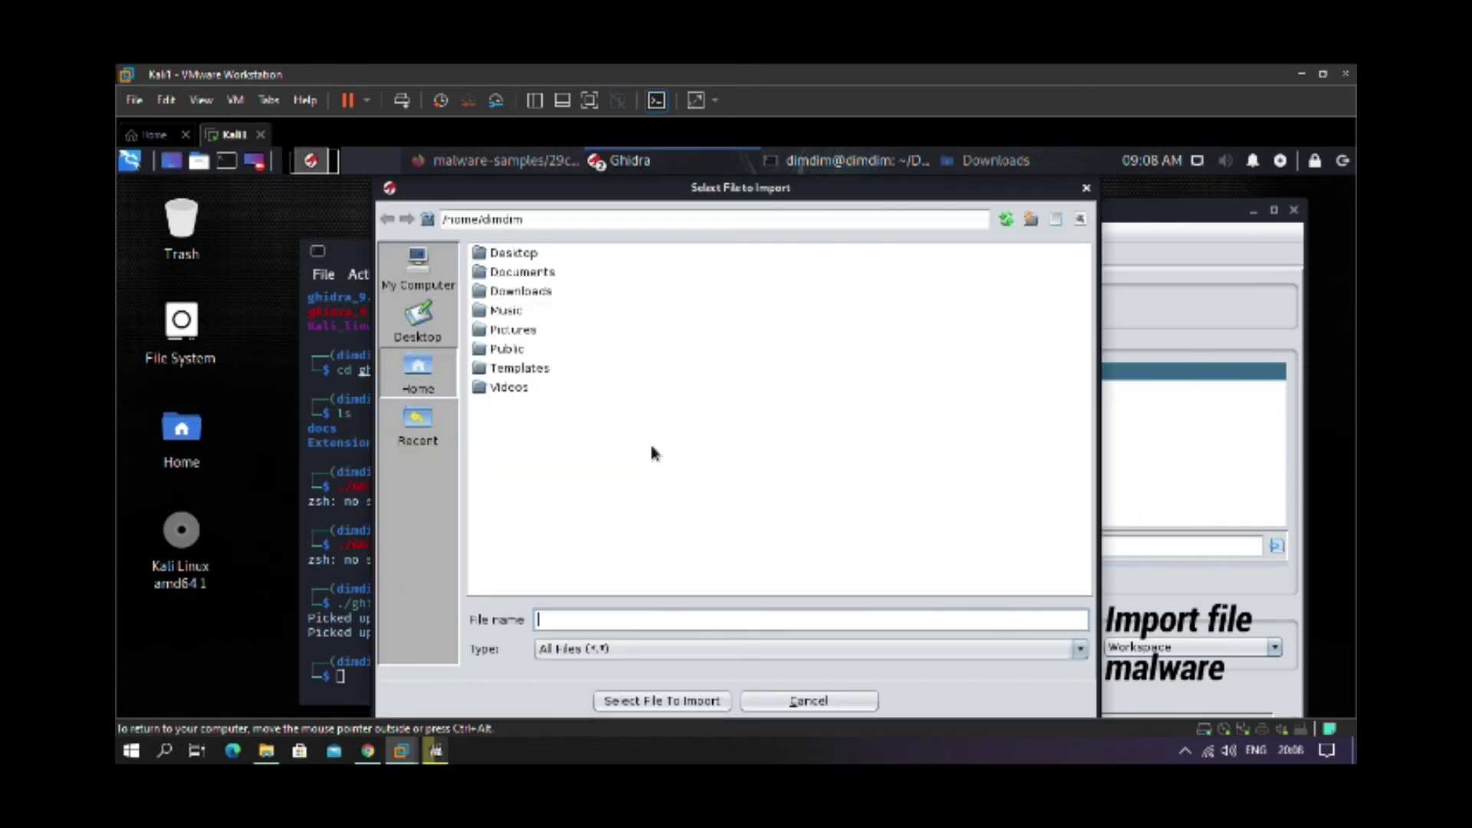
{"action": "double_click", "coordinate": [512, 292]}
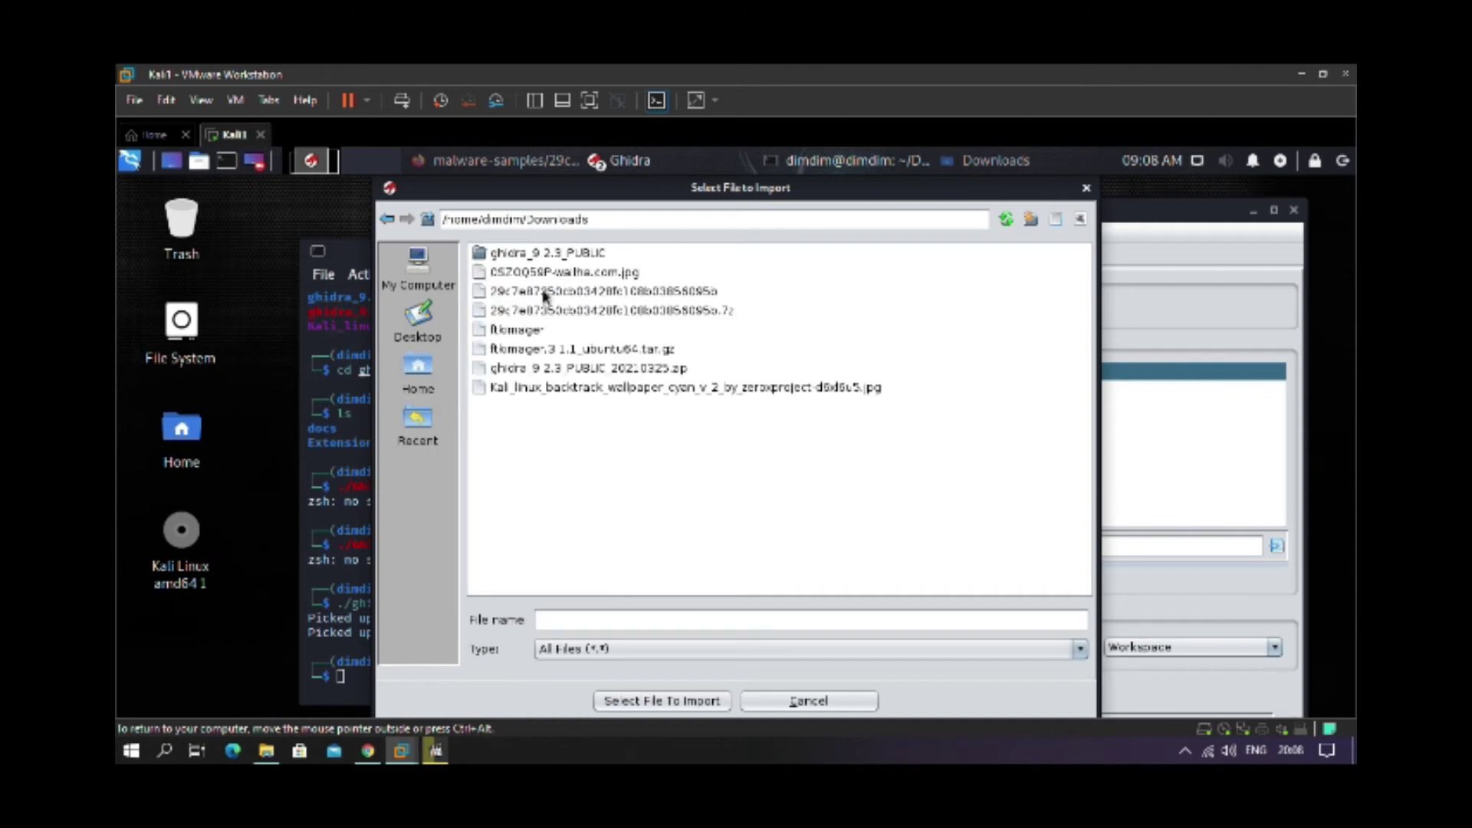
{"action": "left_click", "coordinate": [546, 295]}
{"action": "left_click", "coordinate": [709, 703]}
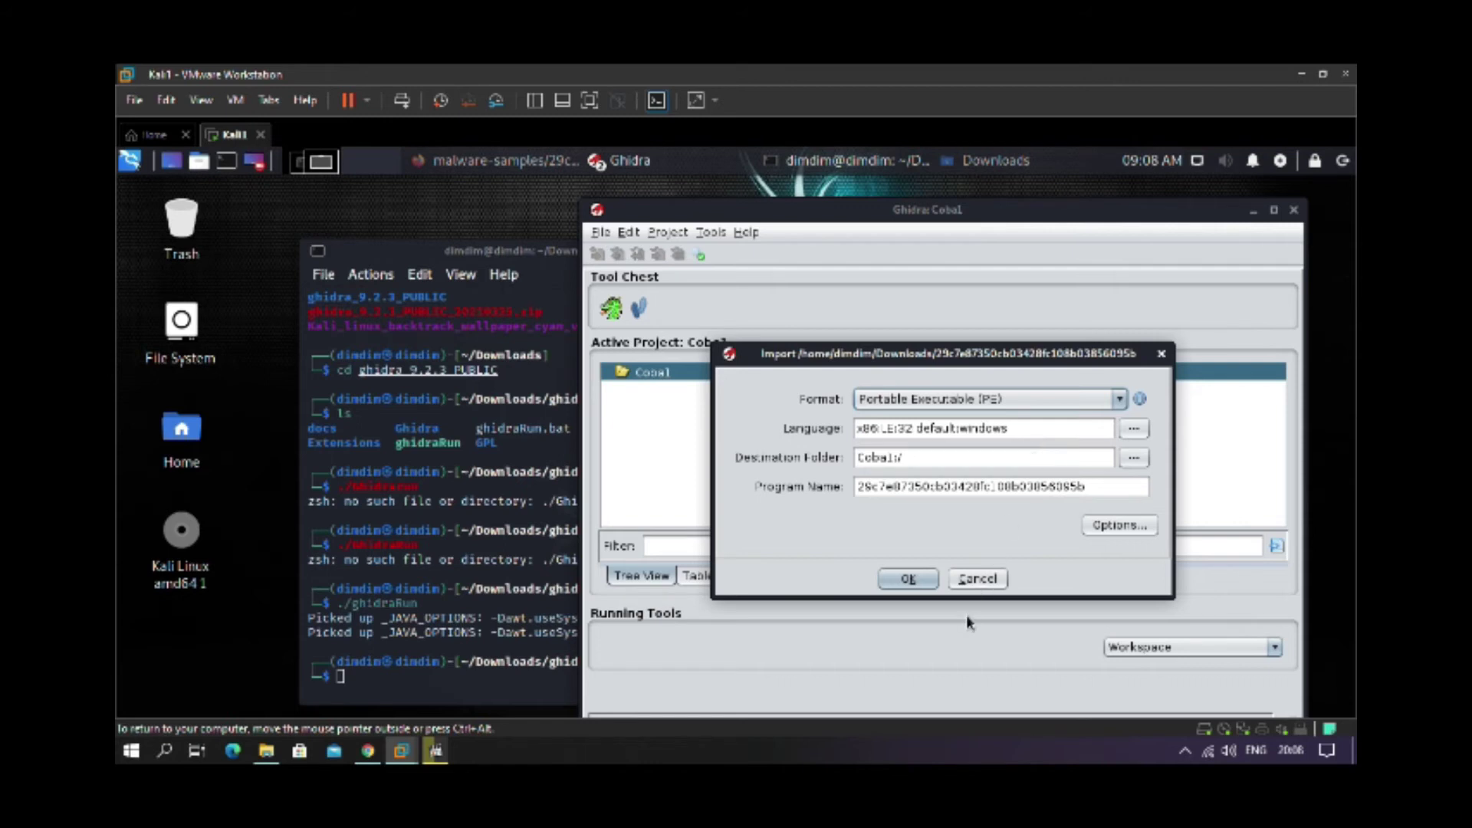
{"action": "left_click", "coordinate": [911, 579]}
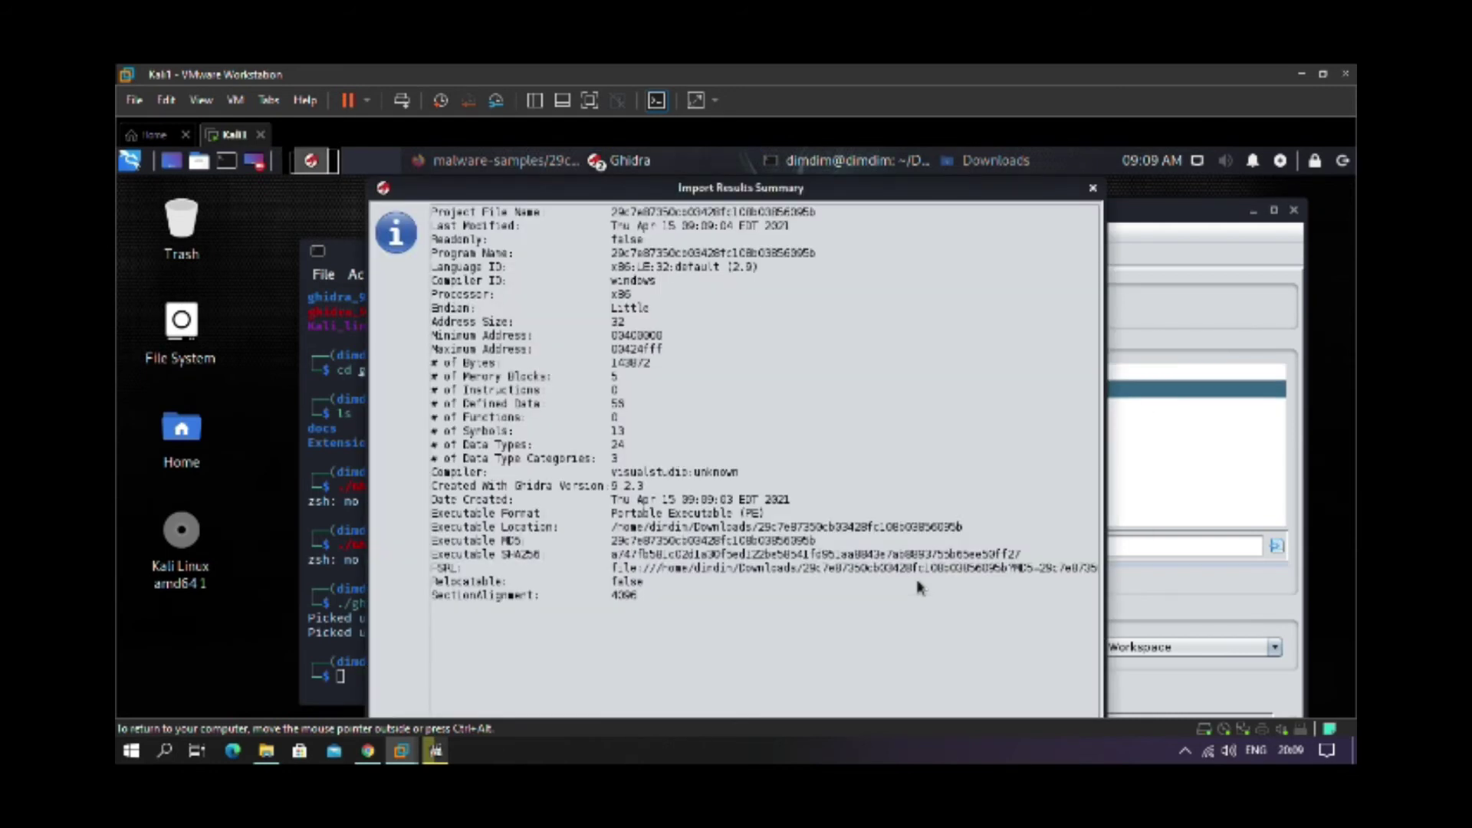
Step: Read through the properties and additional information in the Import Results Summary, and close it
{"action": "scroll", "coordinate": [920, 588], "scroll_direction": "right", "scroll_amount": 1}
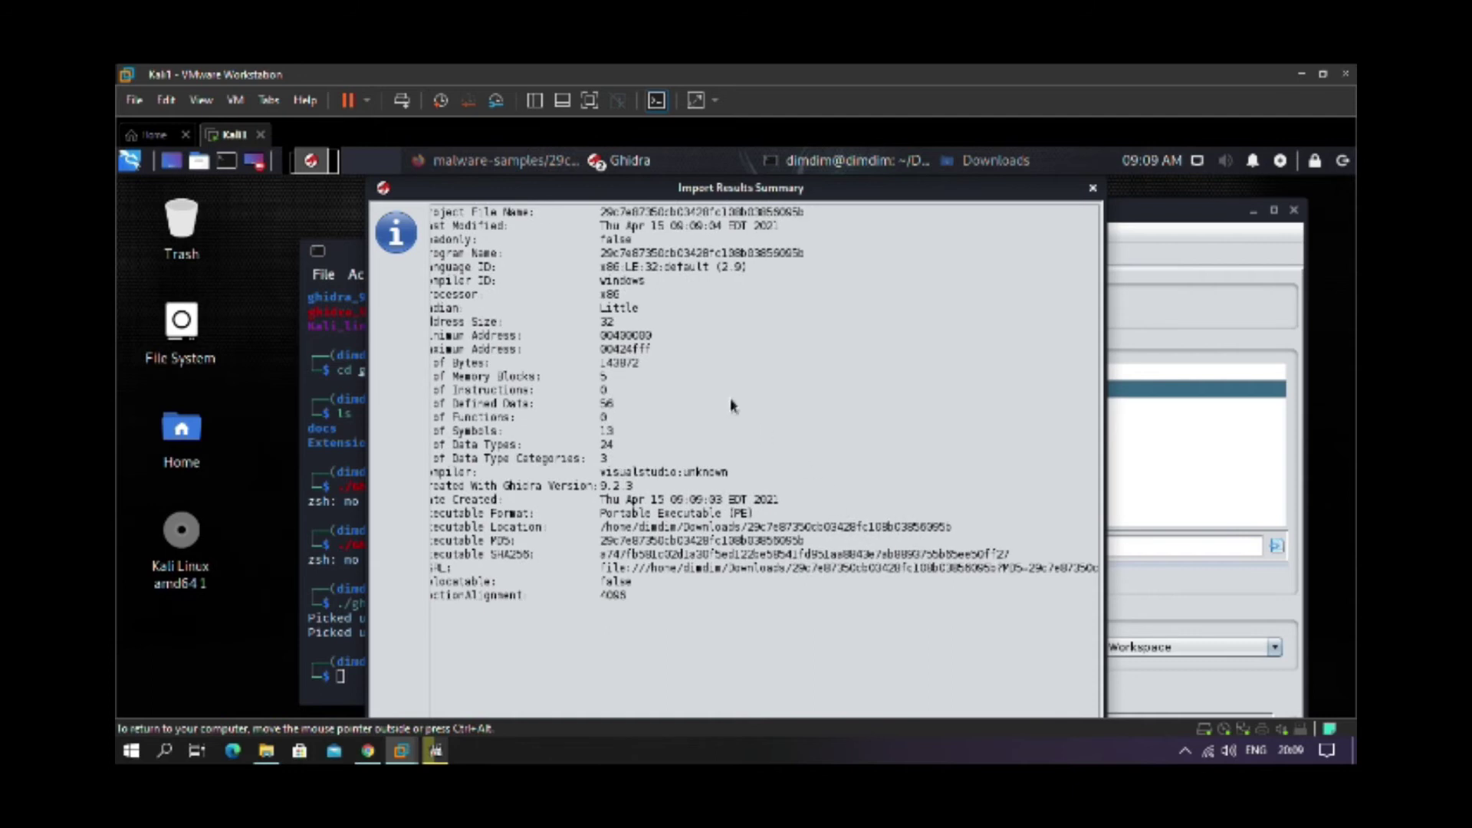
{"action": "scroll", "coordinate": [666, 395], "scroll_direction": "left", "scroll_amount": 1}
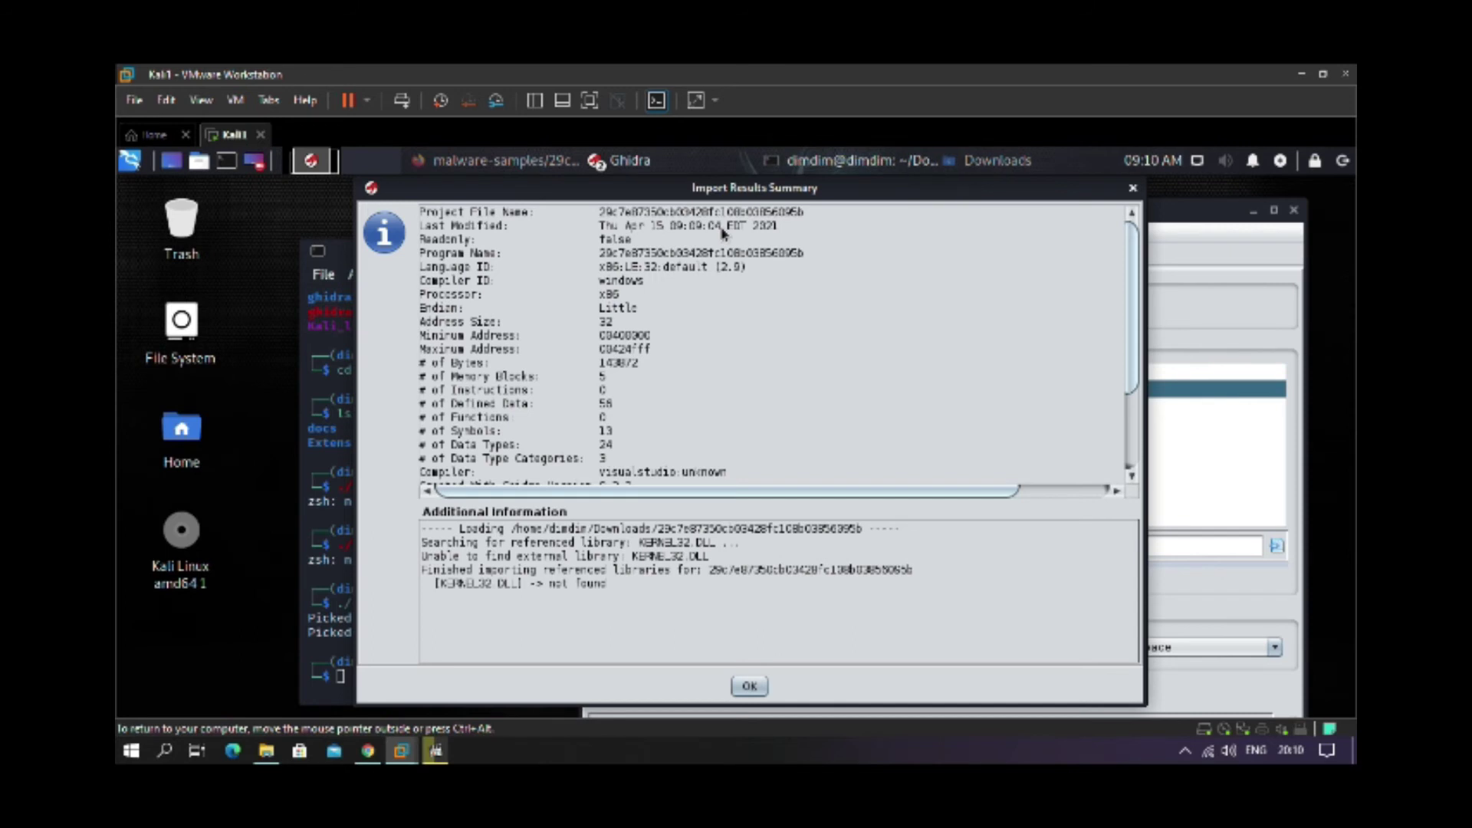
{"action": "scroll", "coordinate": [721, 233], "scroll_direction": "down", "scroll_amount": 3}
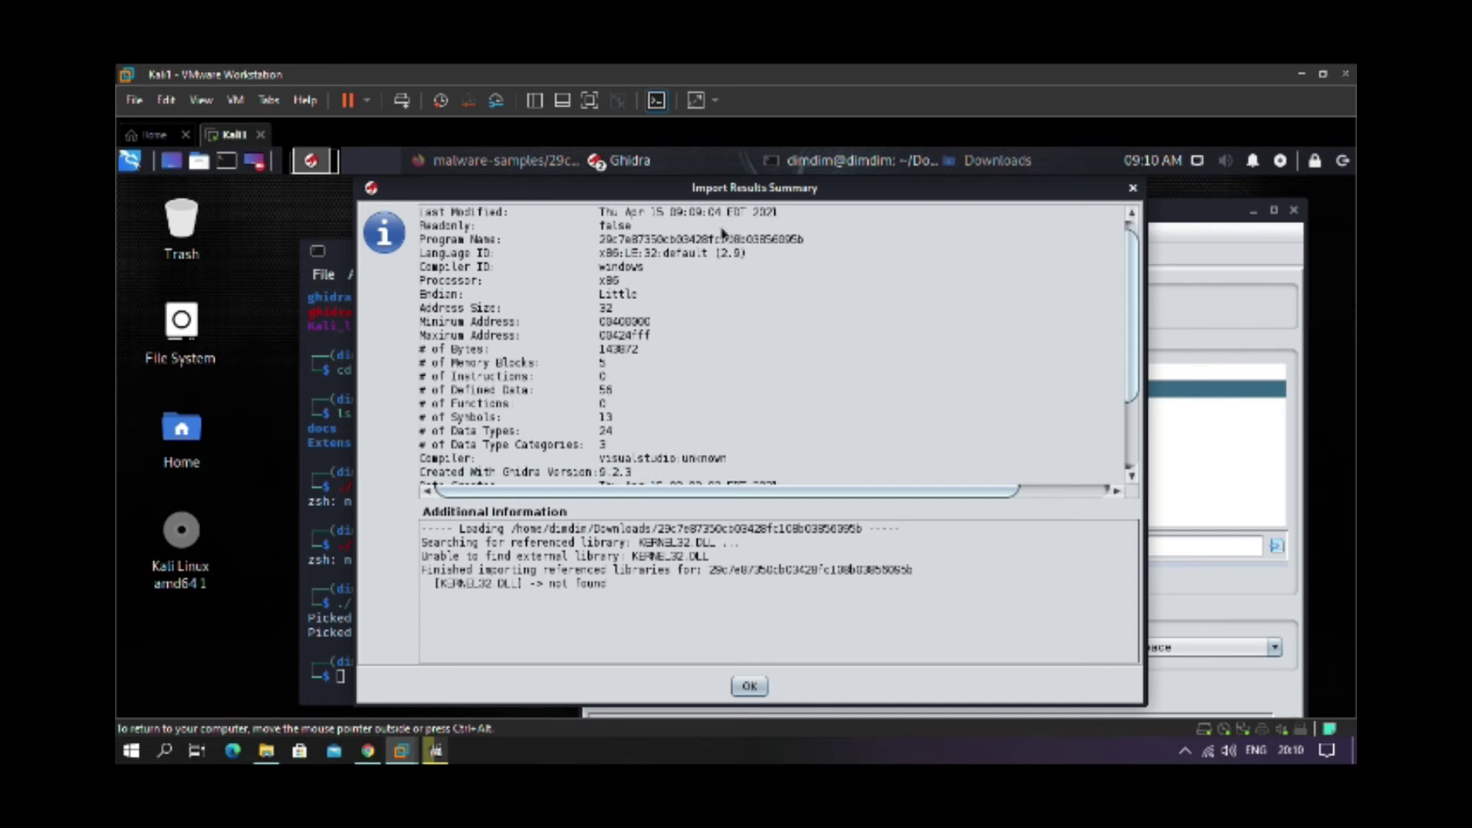
{"action": "scroll", "coordinate": [720, 233], "scroll_direction": "down", "scroll_amount": 5}
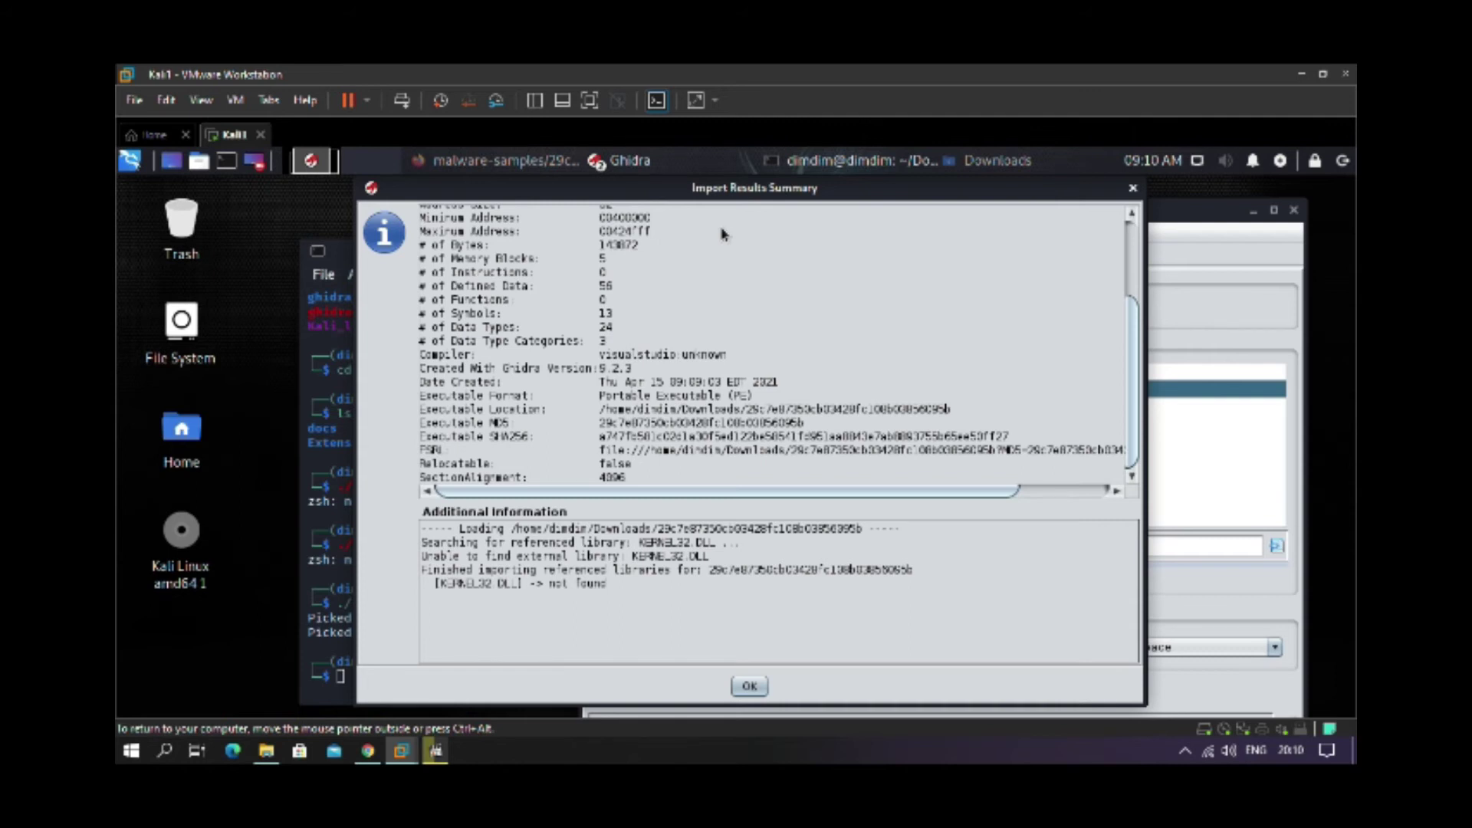
{"action": "left_click", "coordinate": [749, 686]}
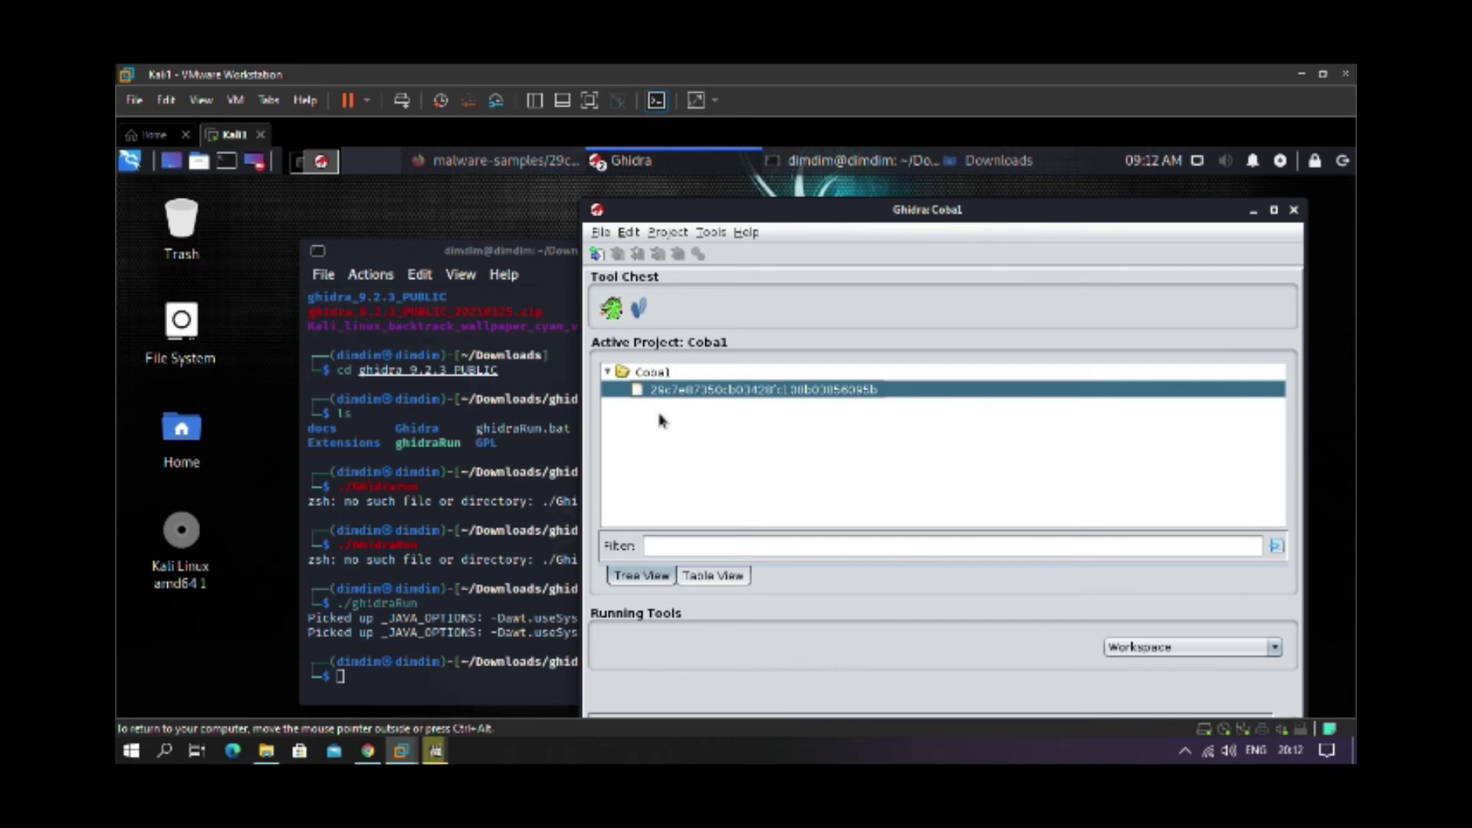
Step: Open the imported sample from the Coba1 project in the CodeBrowser
{"action": "double_click", "coordinate": [665, 391]}
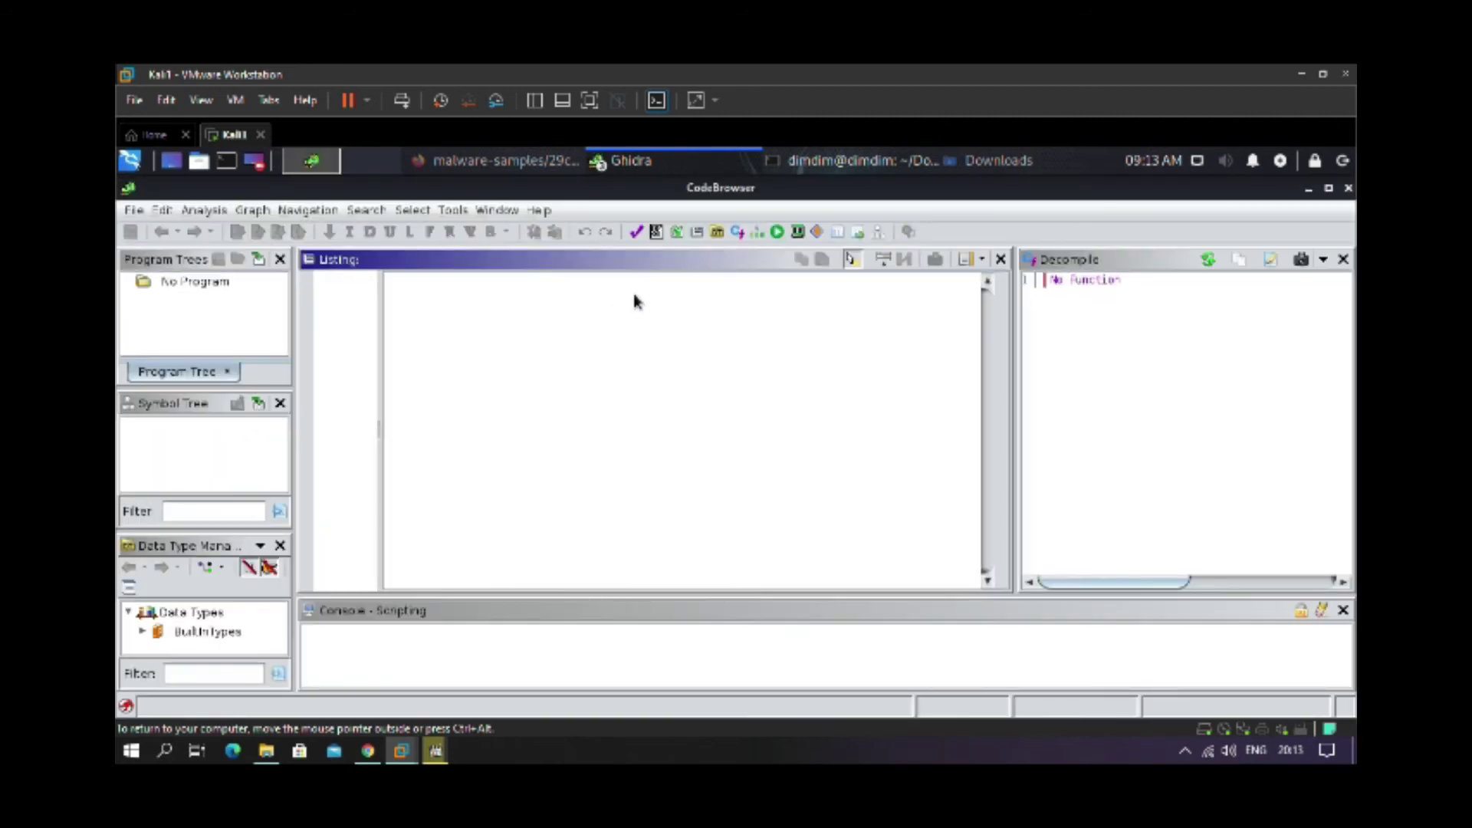
{"action": "left_click", "coordinate": [131, 210]}
{"action": "left_click", "coordinate": [148, 232]}
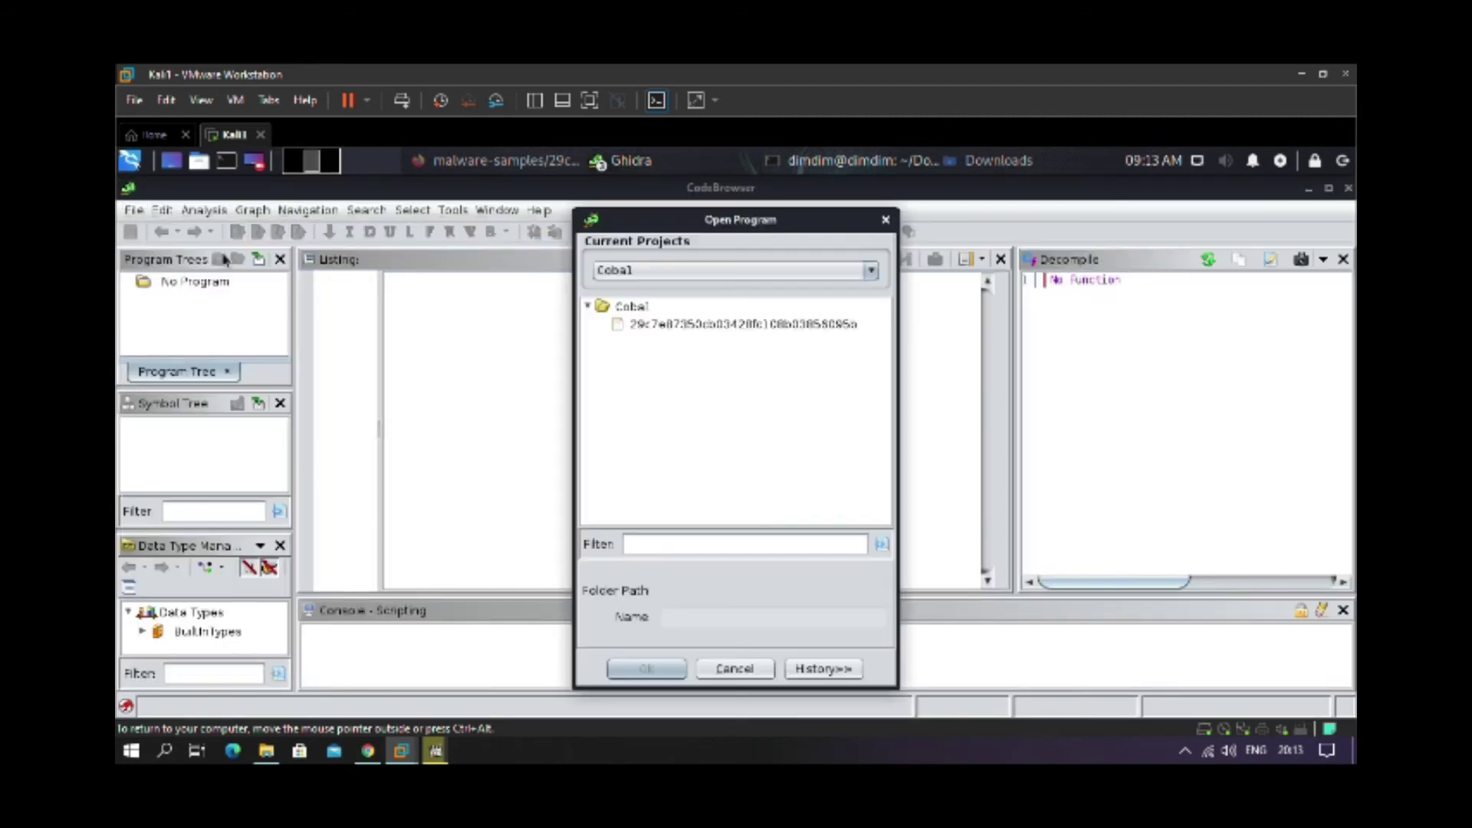
{"action": "left_click", "coordinate": [717, 325]}
{"action": "left_click", "coordinate": [681, 668]}
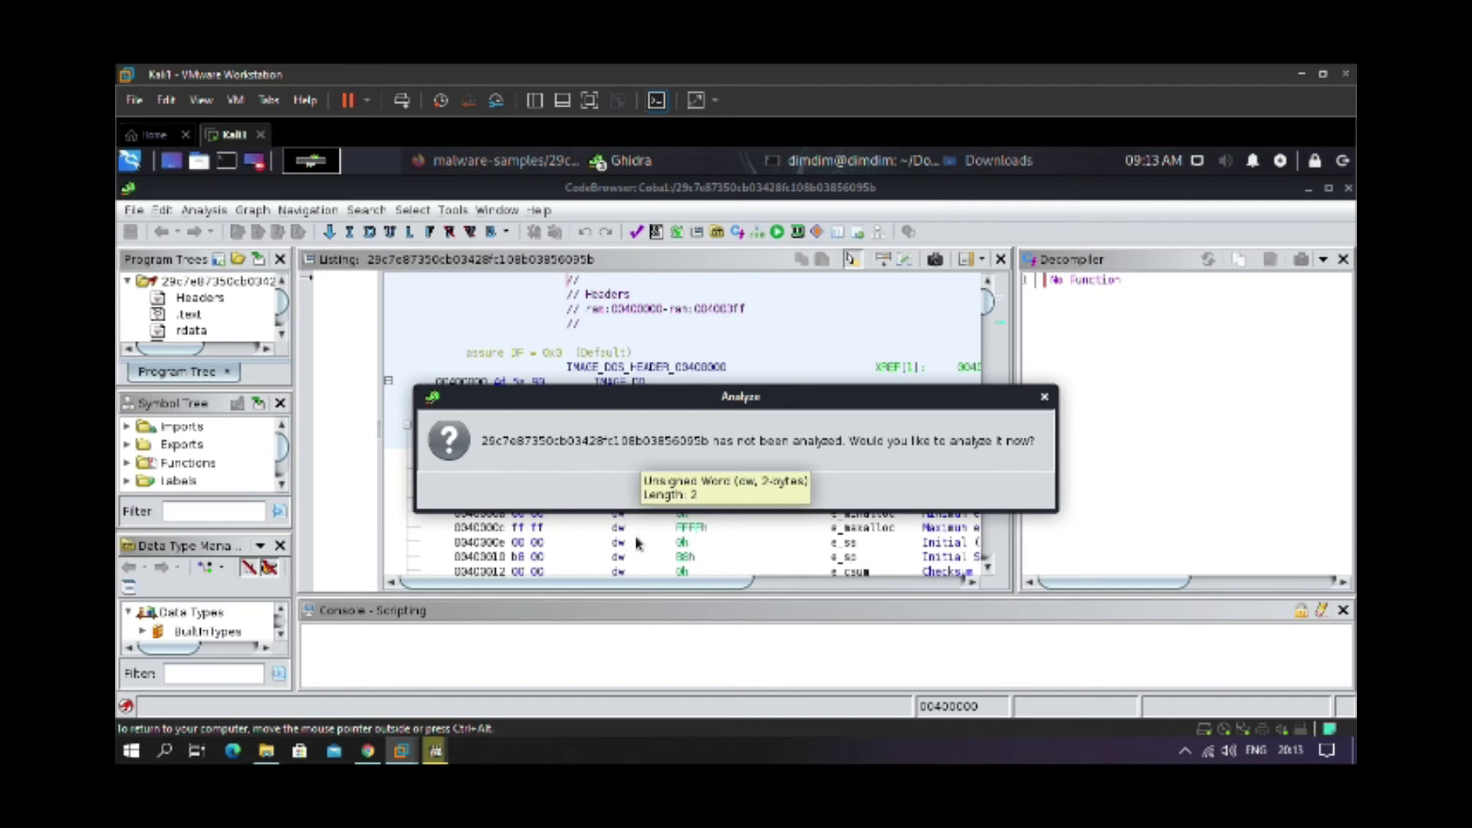
Step: Run auto-analysis on the sample with the default analyzers and dismiss the Auto Analysis Summary
{"action": "left_click", "coordinate": [685, 495]}
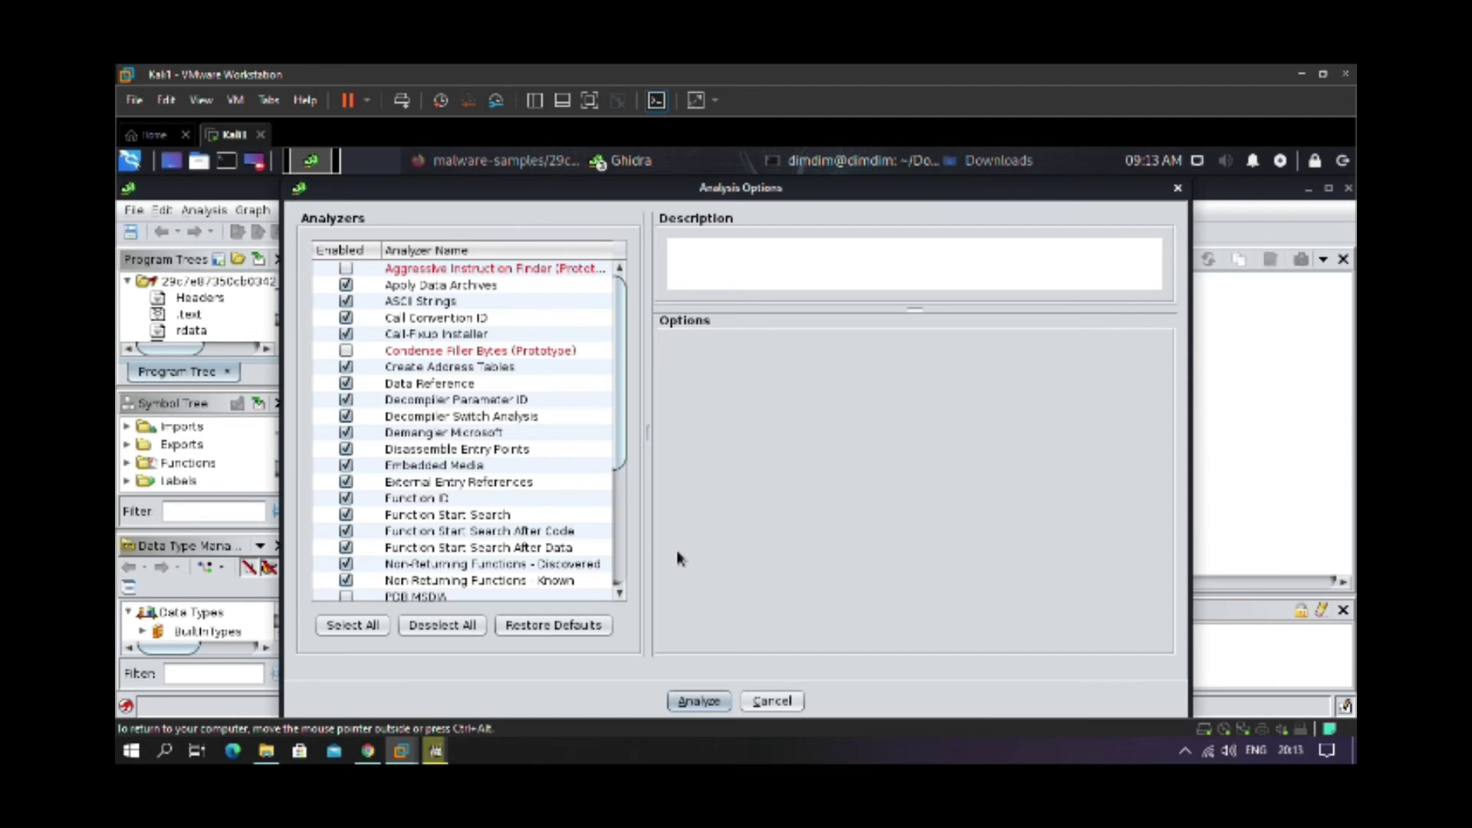
{"action": "scroll", "coordinate": [494, 464], "scroll_direction": "down", "scroll_amount": 4}
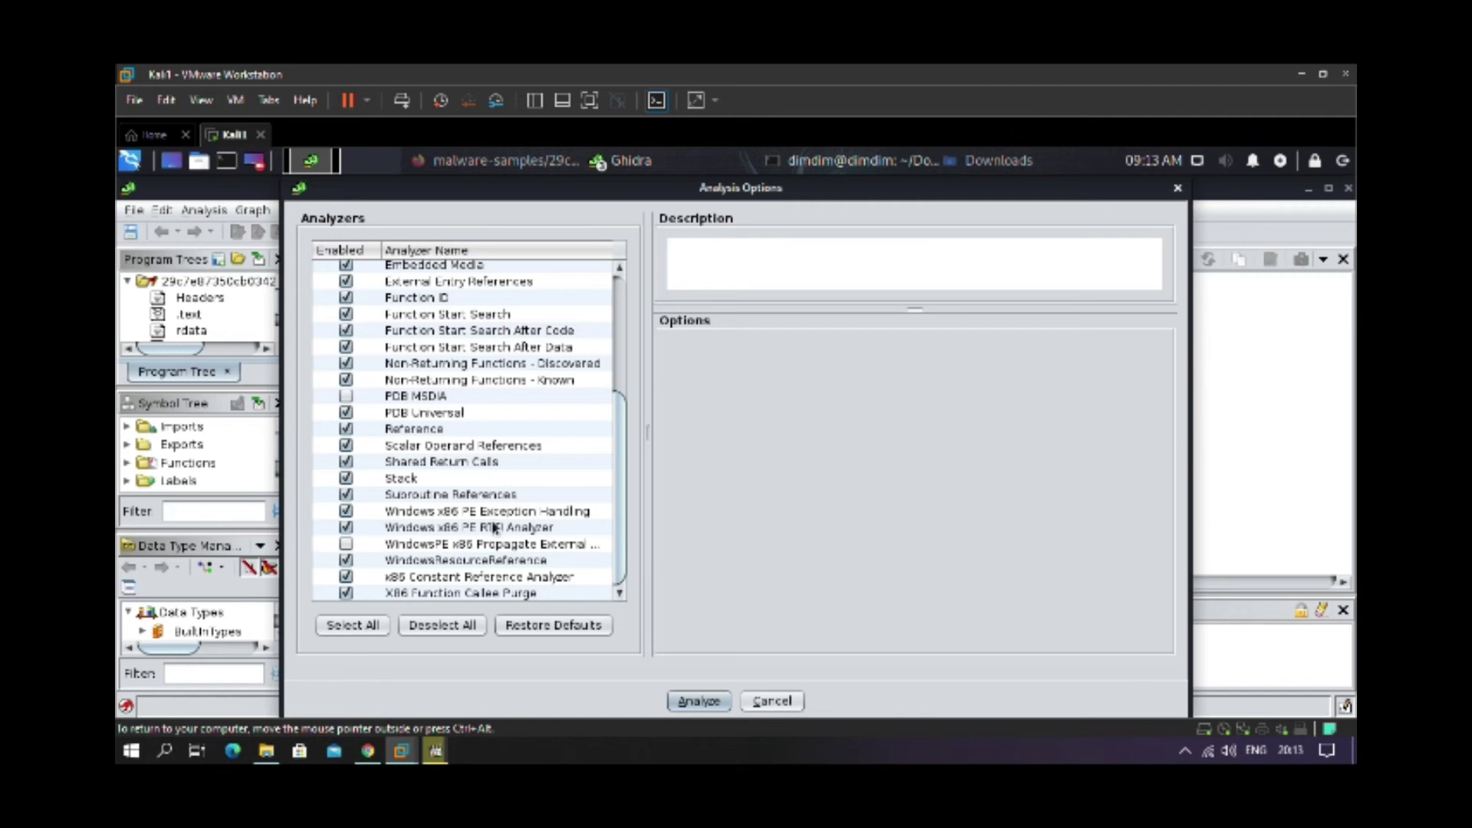
{"action": "left_click", "coordinate": [692, 703]}
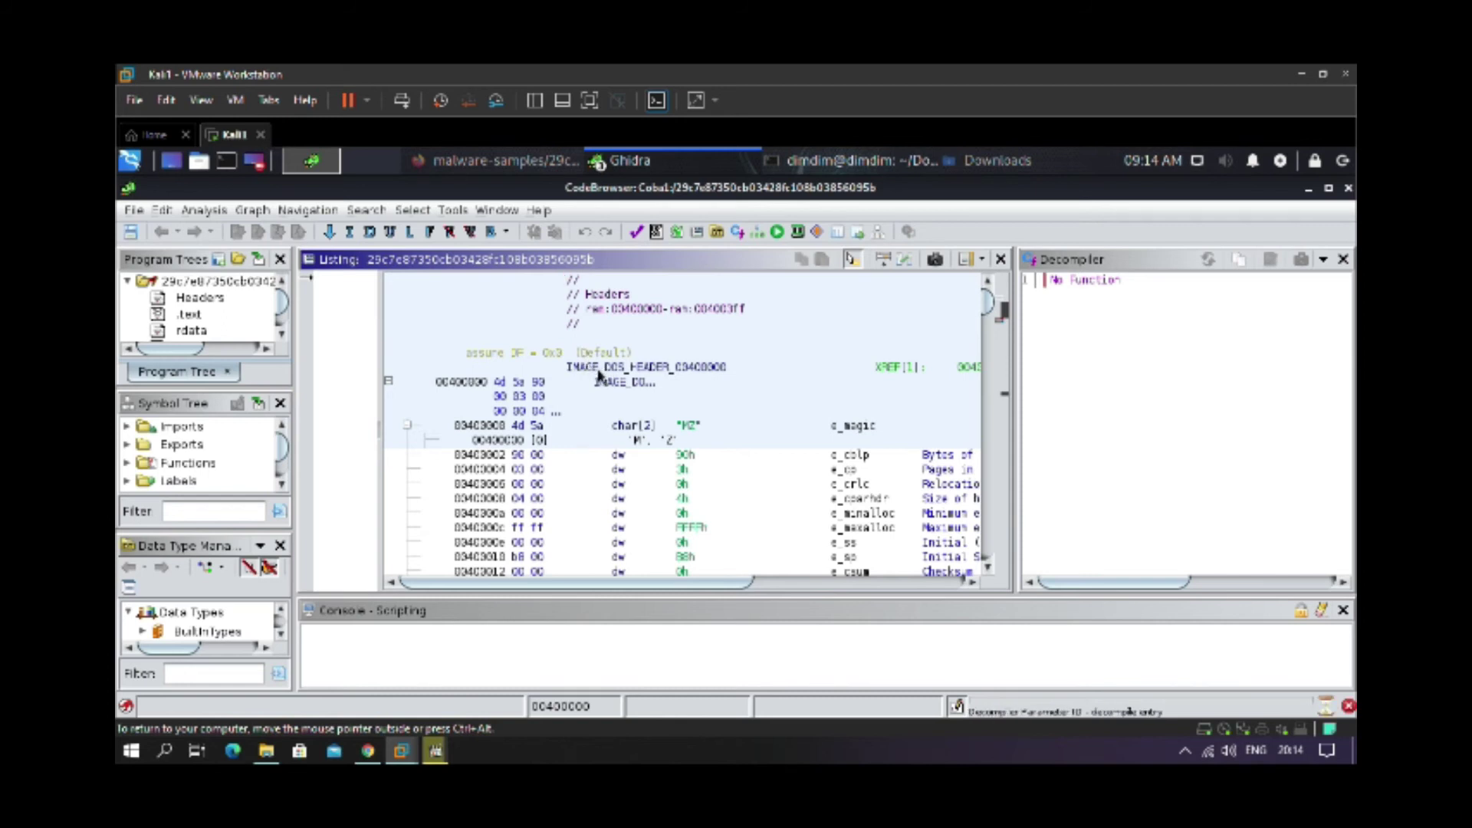
{"action": "scroll", "coordinate": [599, 376], "scroll_direction": "down", "scroll_amount": 5}
{"action": "scroll", "coordinate": [599, 376], "scroll_direction": "up", "scroll_amount": 5}
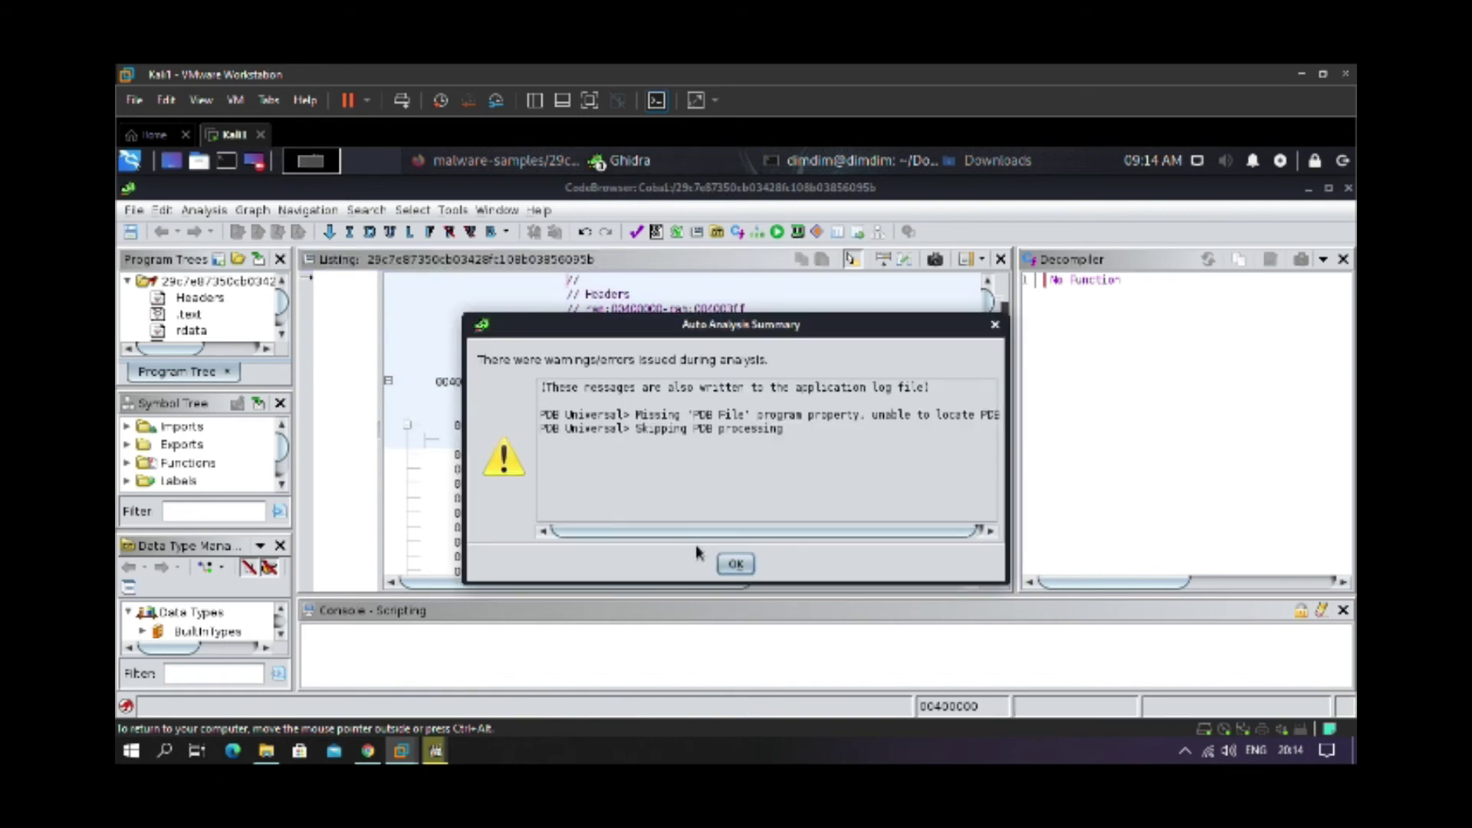
{"action": "left_click", "coordinate": [736, 565]}
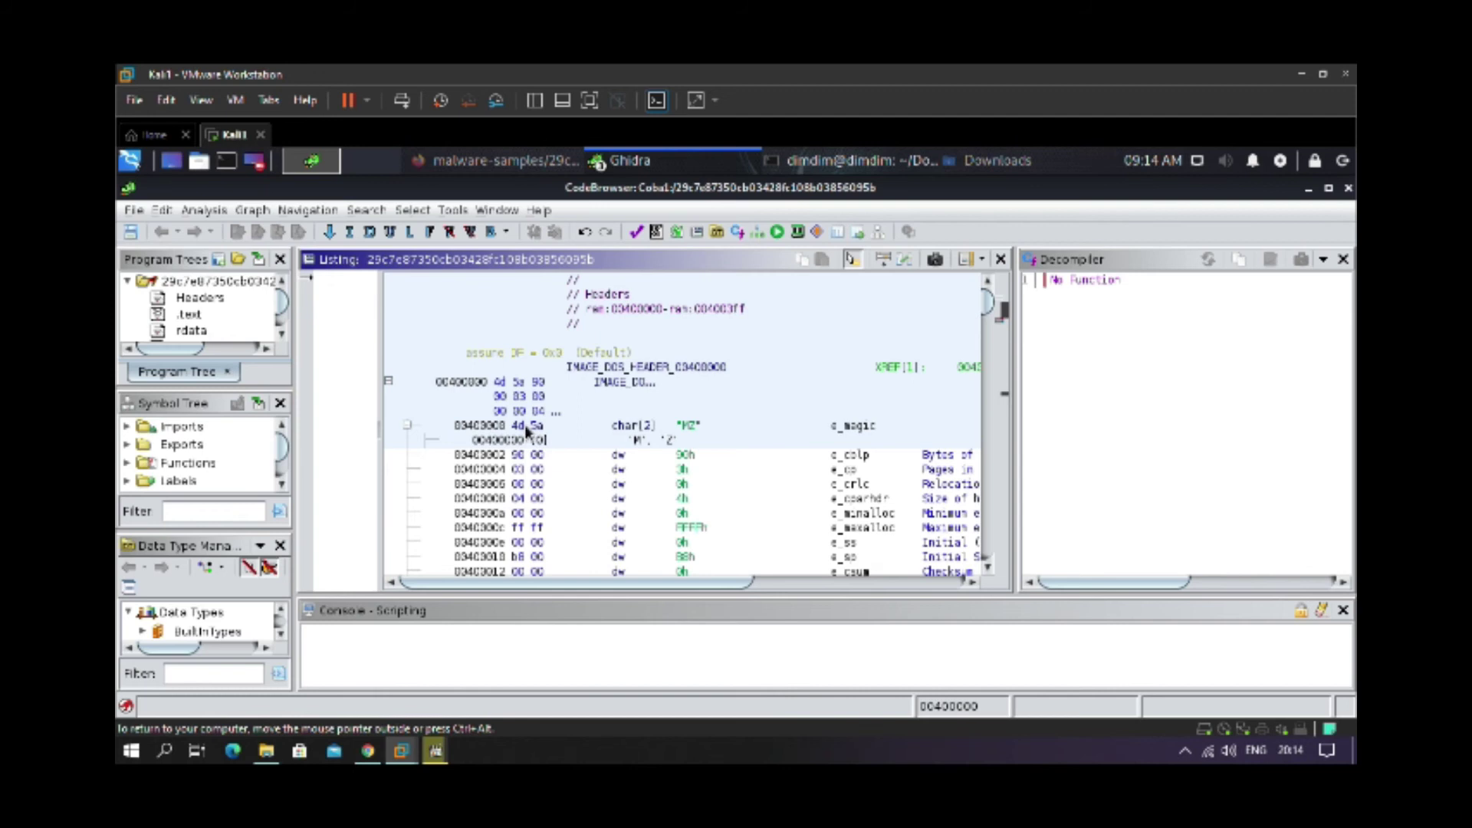
Step: Look through the analysed sample's Listing well past the headers and return to its beginning
{"action": "scroll", "coordinate": [526, 431], "scroll_direction": "down", "scroll_amount": 5}
{"action": "scroll", "coordinate": [527, 431], "scroll_direction": "down", "scroll_amount": 20}
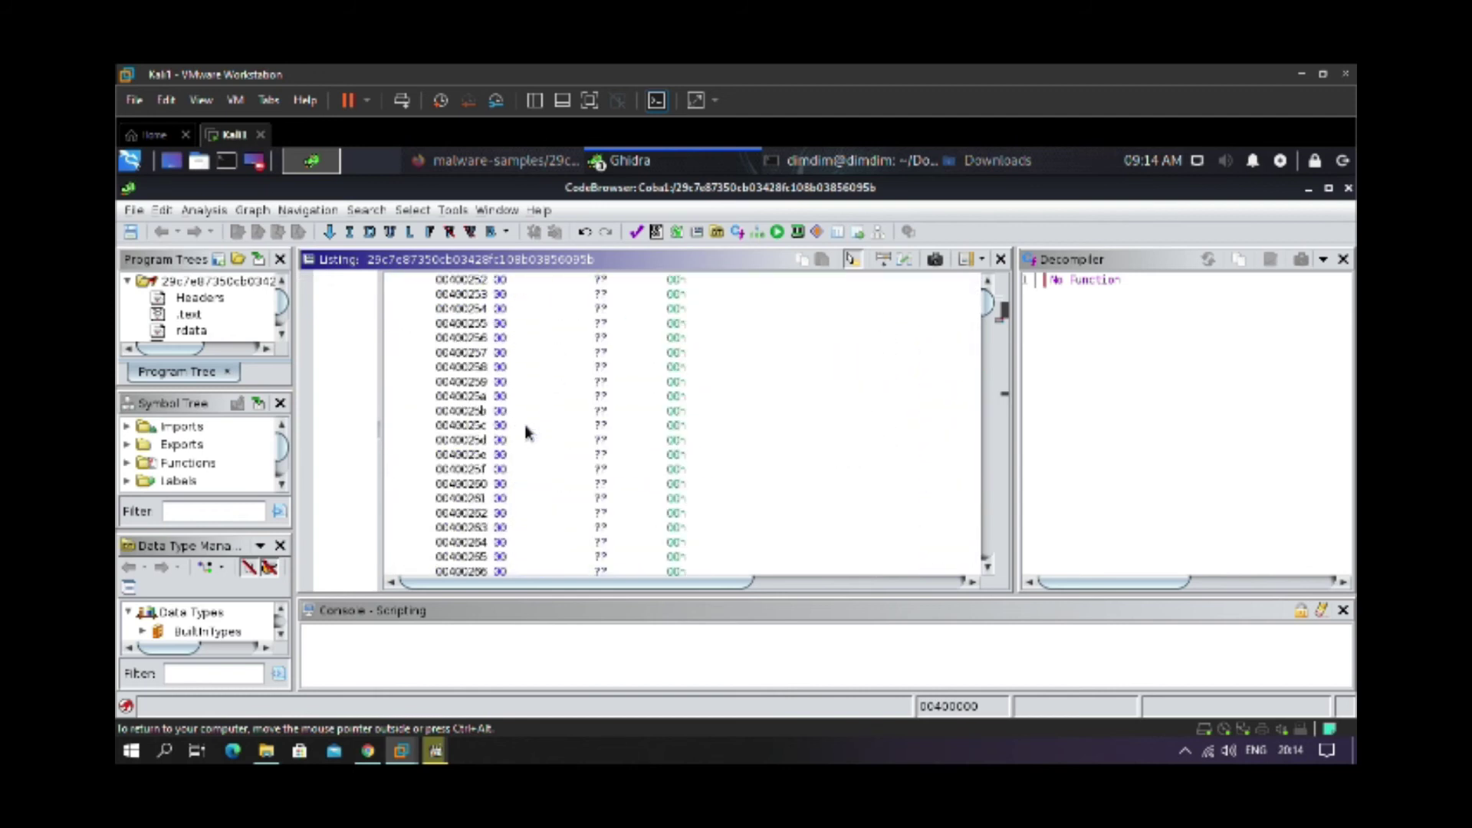
{"action": "scroll", "coordinate": [526, 430], "scroll_direction": "down", "scroll_amount": 16}
{"action": "scroll", "coordinate": [526, 431], "scroll_direction": "down", "scroll_amount": 6}
{"action": "left_click", "coordinate": [513, 429]}
{"action": "scroll", "coordinate": [506, 452], "scroll_direction": "down", "scroll_amount": 6}
{"action": "mouse_move", "coordinate": [988, 305]}
{"action": "left_mouse_down"}
{"action": "mouse_move", "coordinate": [997, 469]}
{"action": "mouse_move", "coordinate": [988, 303]}
{"action": "left_mouse_up"}
{"action": "left_click", "coordinate": [739, 412]}
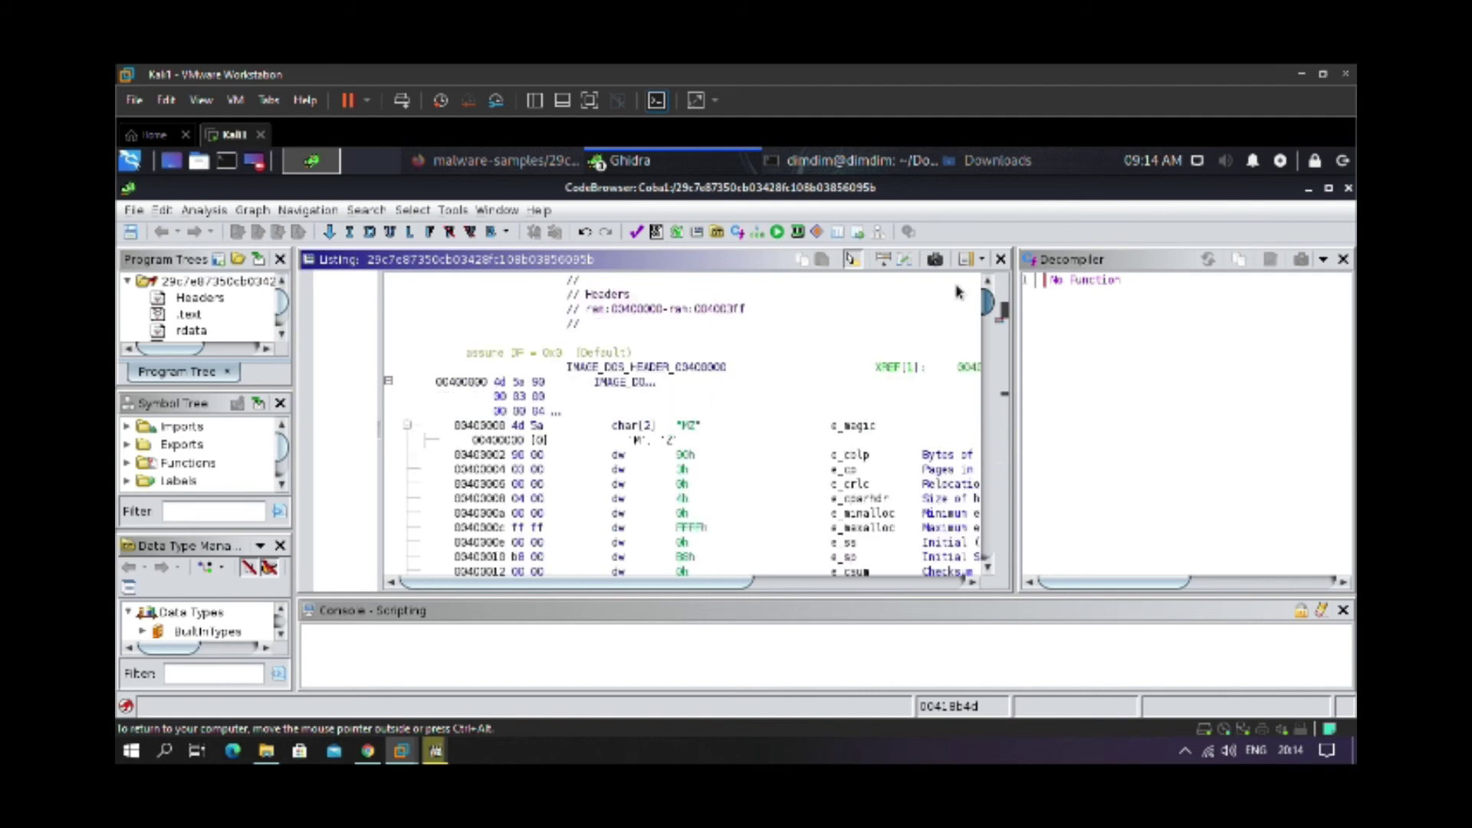
Step: Examine the IMAGE_DOS_HEADER fields in the Listing and the entries of the Program Trees and Symbol Tree
{"action": "left_click", "coordinate": [546, 354]}
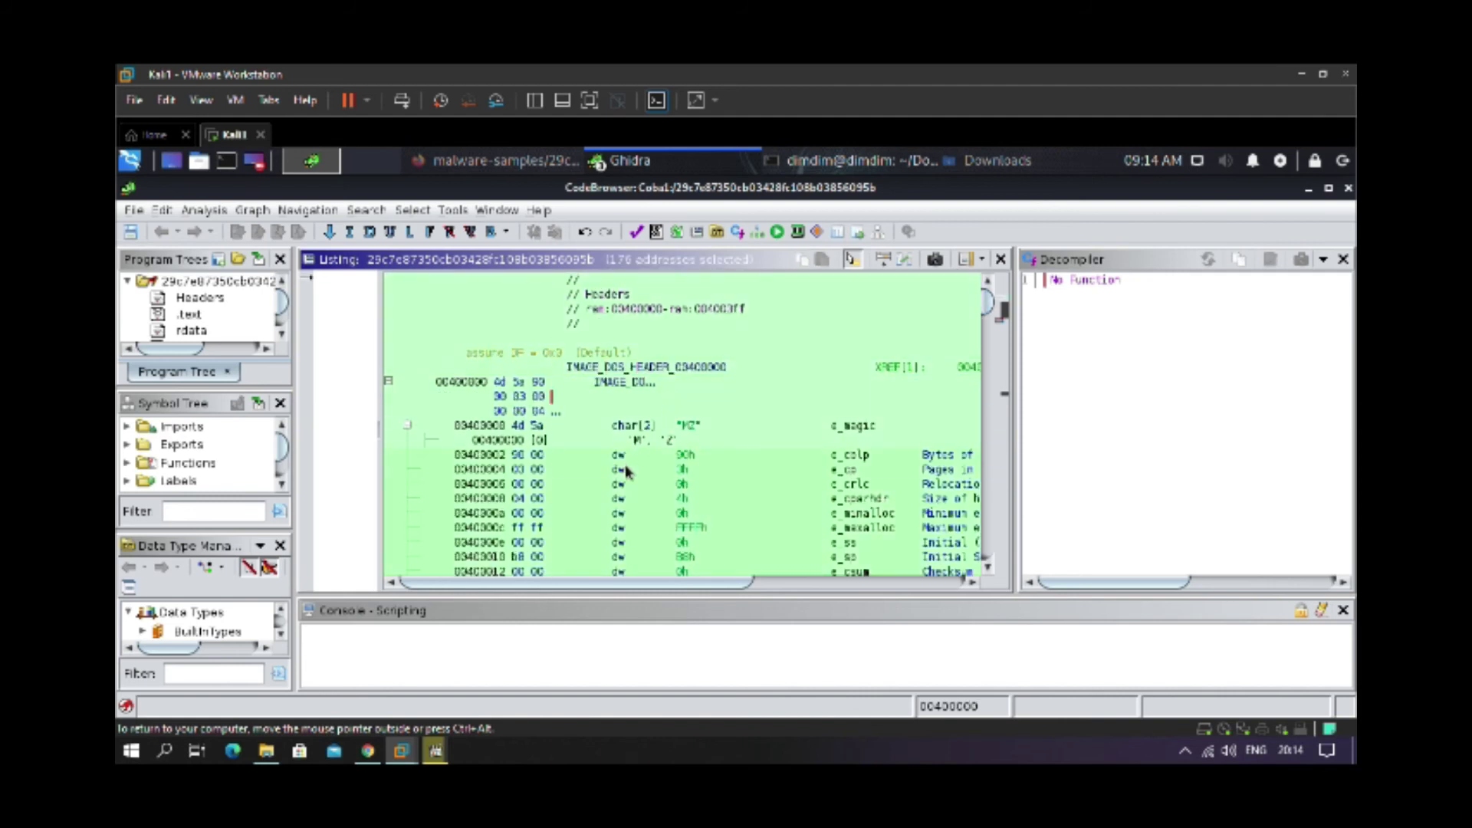
{"action": "left_click", "coordinate": [627, 470]}
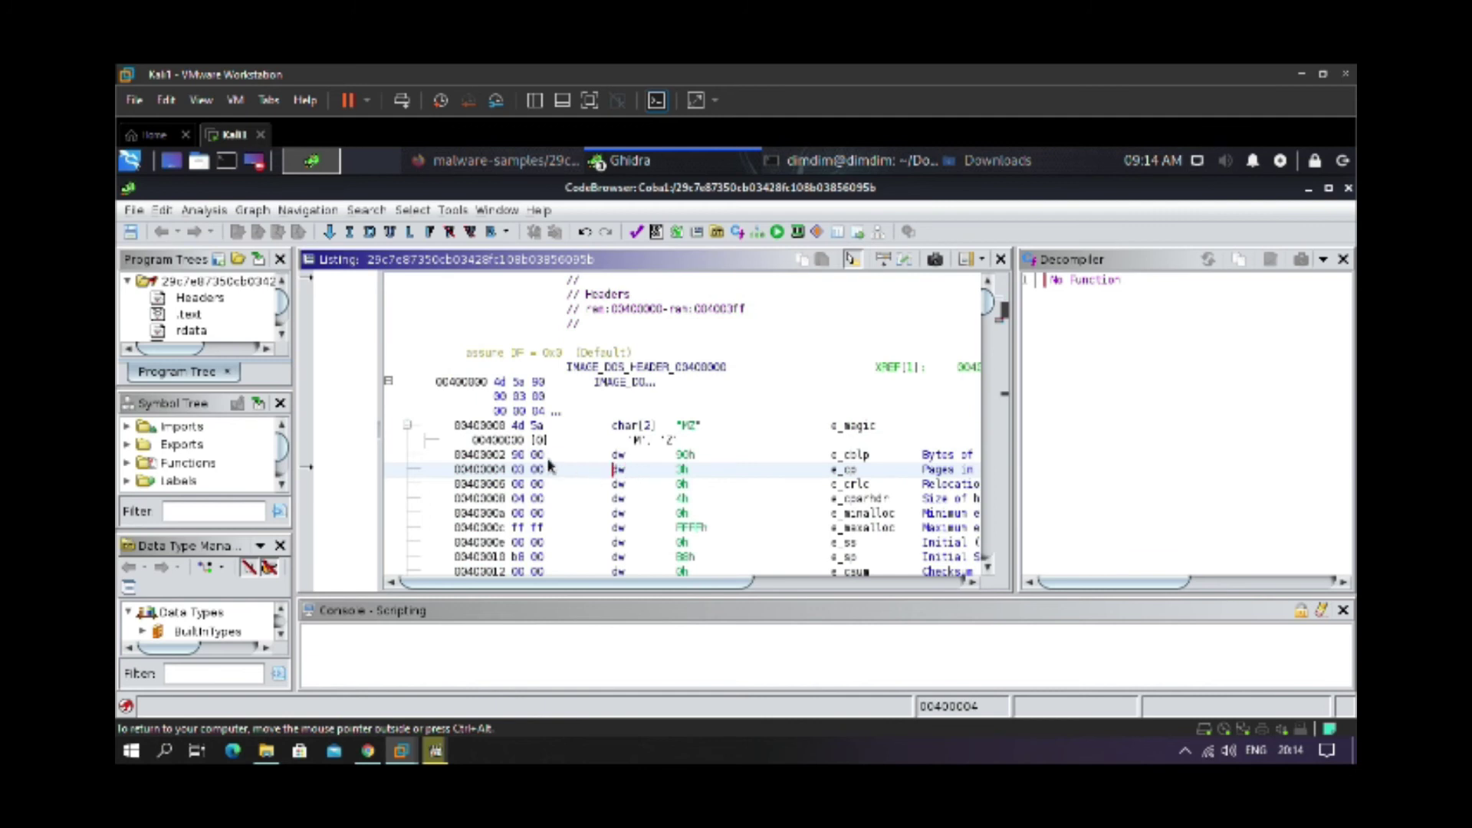
{"action": "left_click", "coordinate": [489, 456]}
{"action": "left_click", "coordinate": [487, 513]}
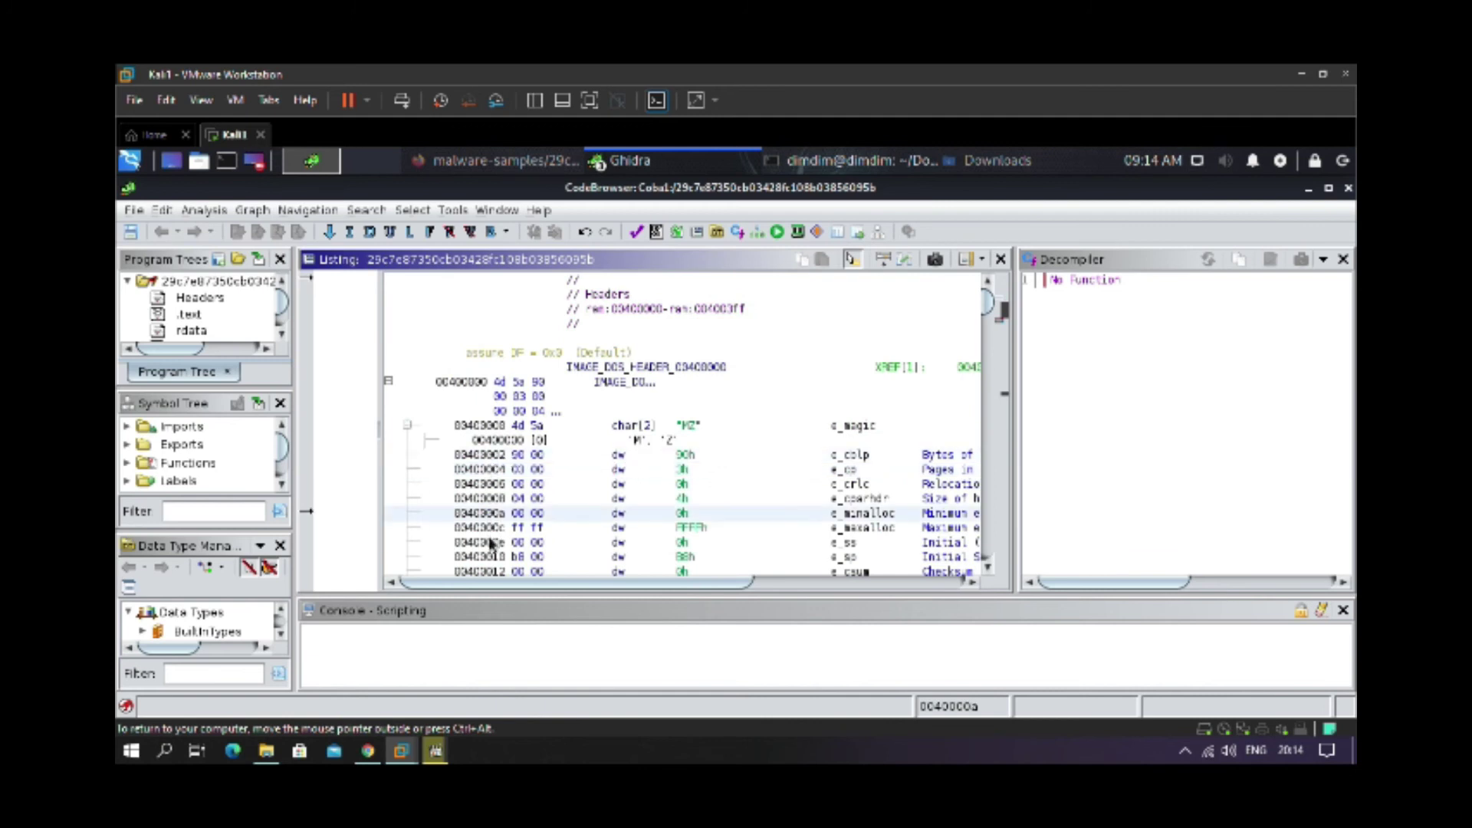
{"action": "scroll", "coordinate": [207, 315], "scroll_direction": "down", "scroll_amount": 1}
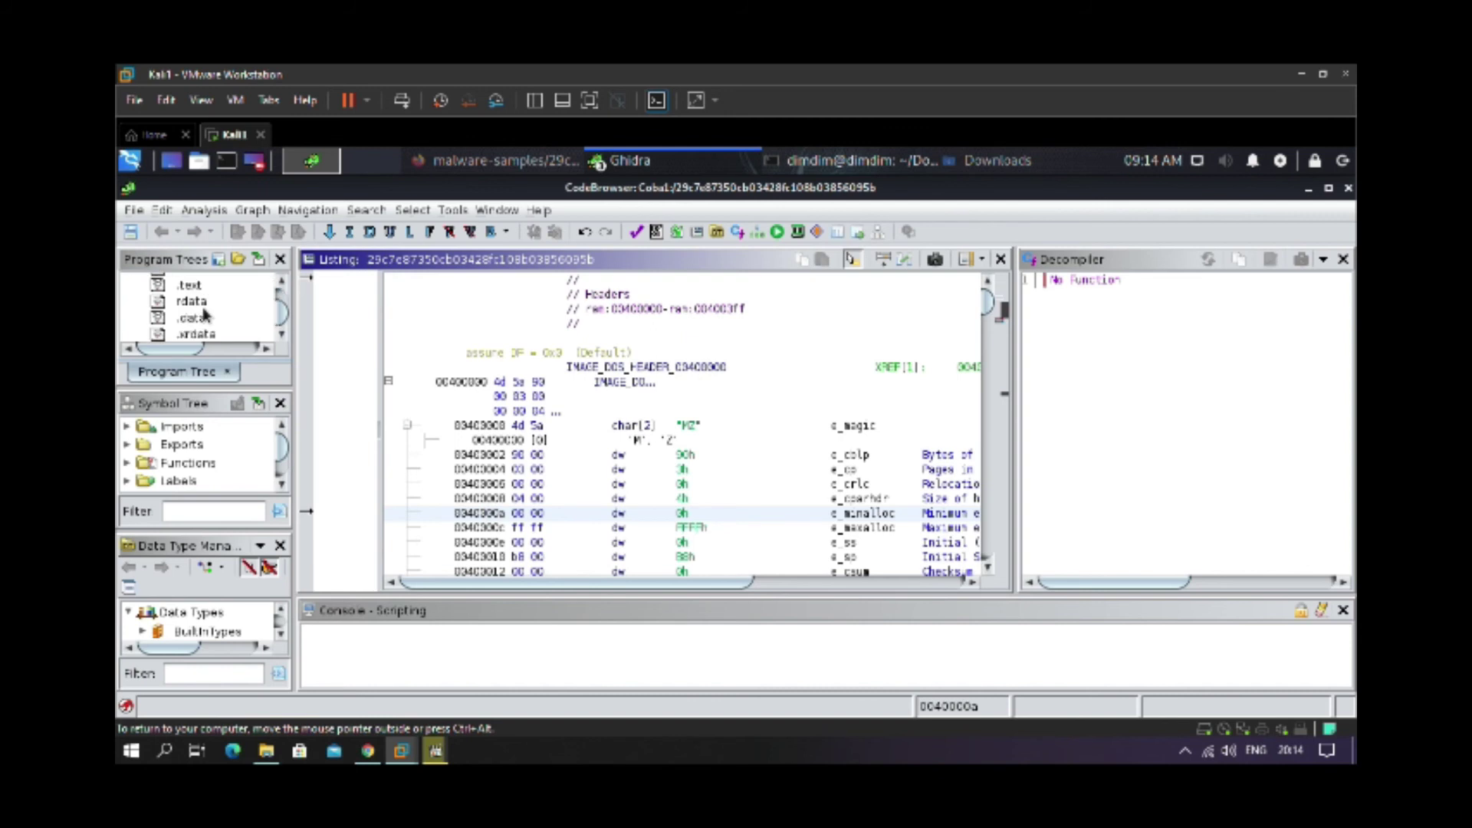
{"action": "scroll", "coordinate": [202, 314], "scroll_direction": "up", "scroll_amount": 1}
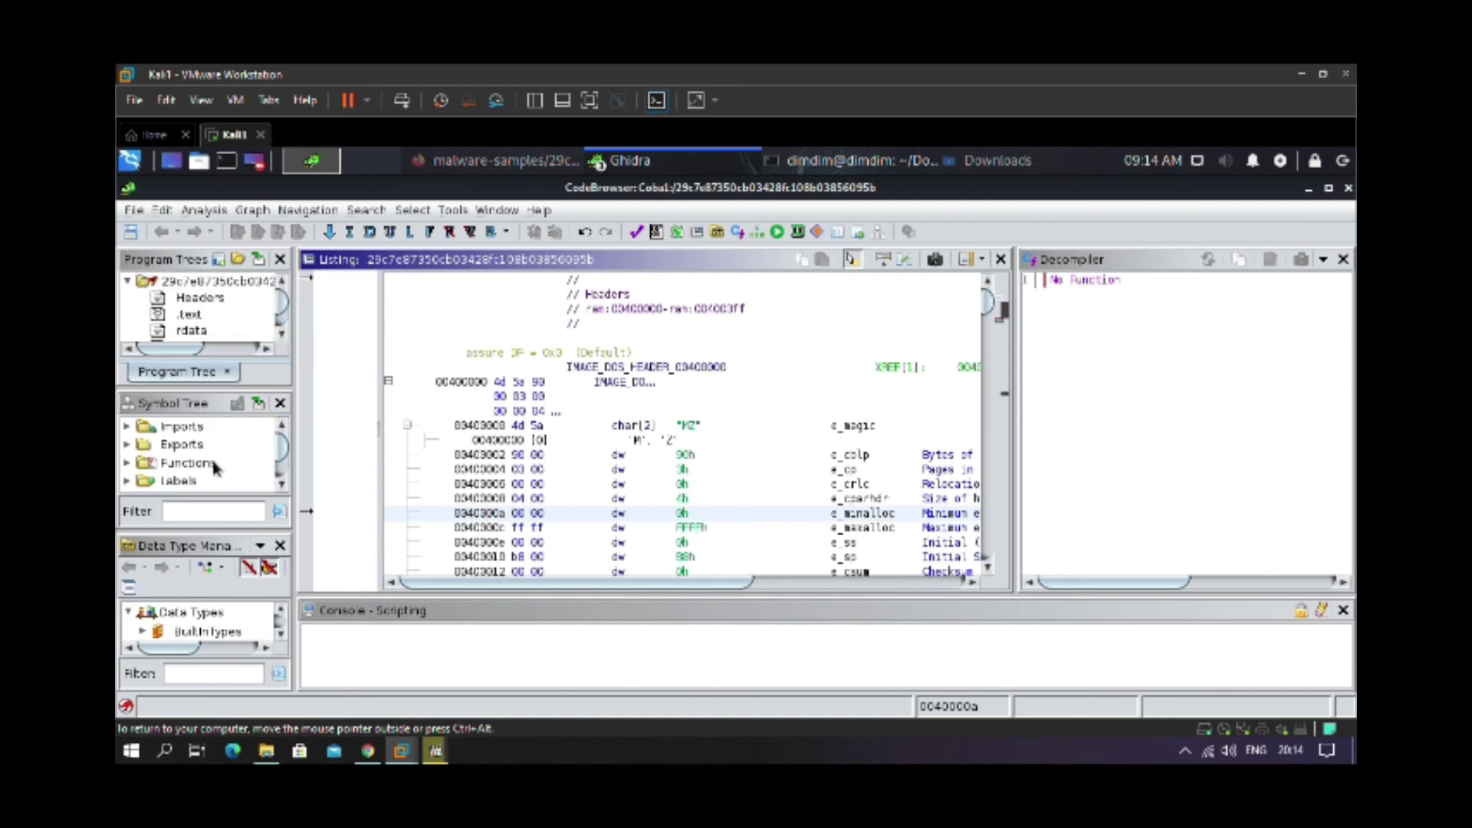
{"action": "scroll", "coordinate": [213, 452], "scroll_direction": "down", "scroll_amount": 1}
{"action": "scroll", "coordinate": [213, 452], "scroll_direction": "up", "scroll_amount": 1}
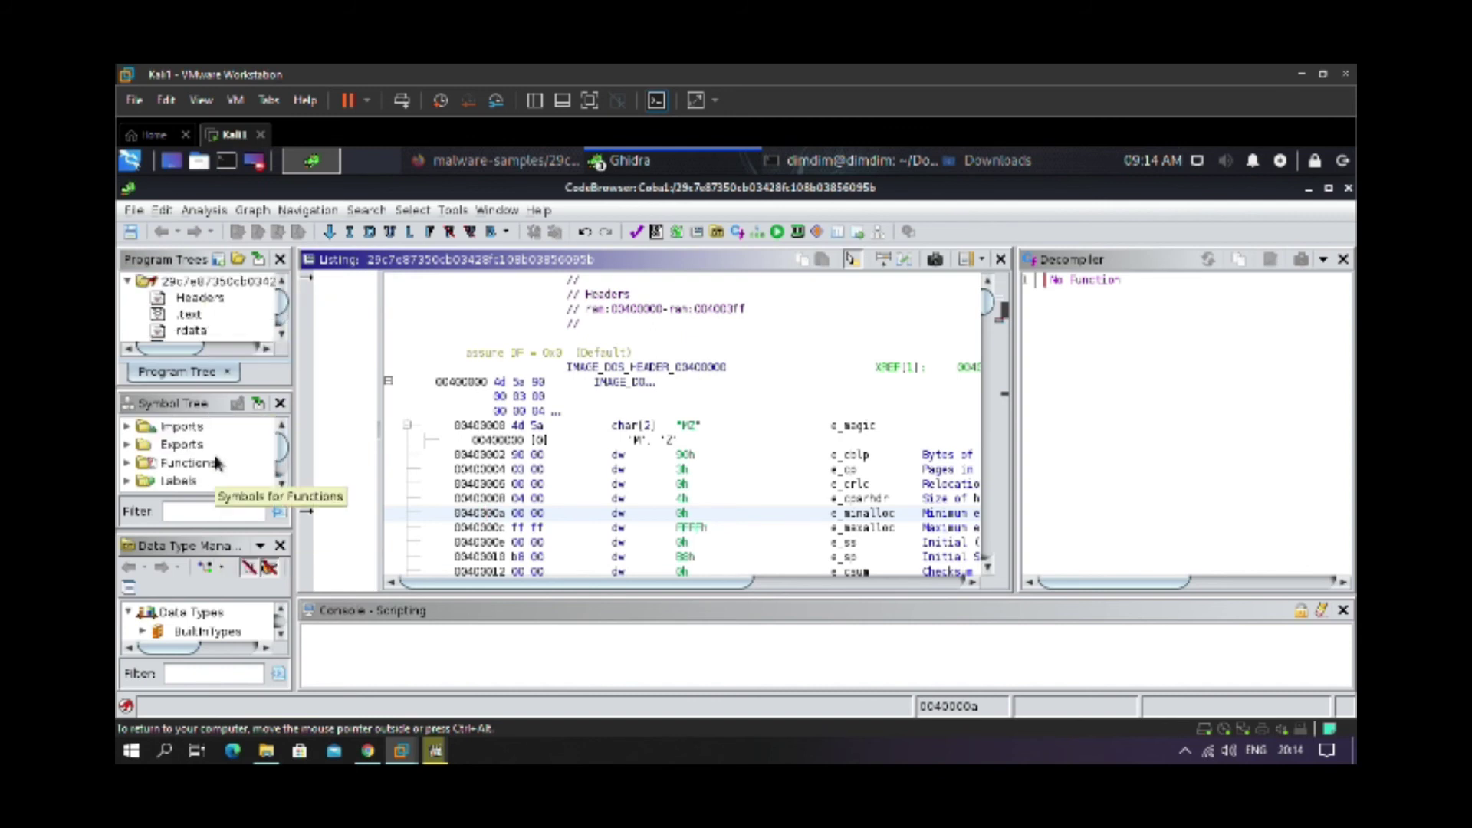
{"action": "left_click", "coordinate": [633, 443]}
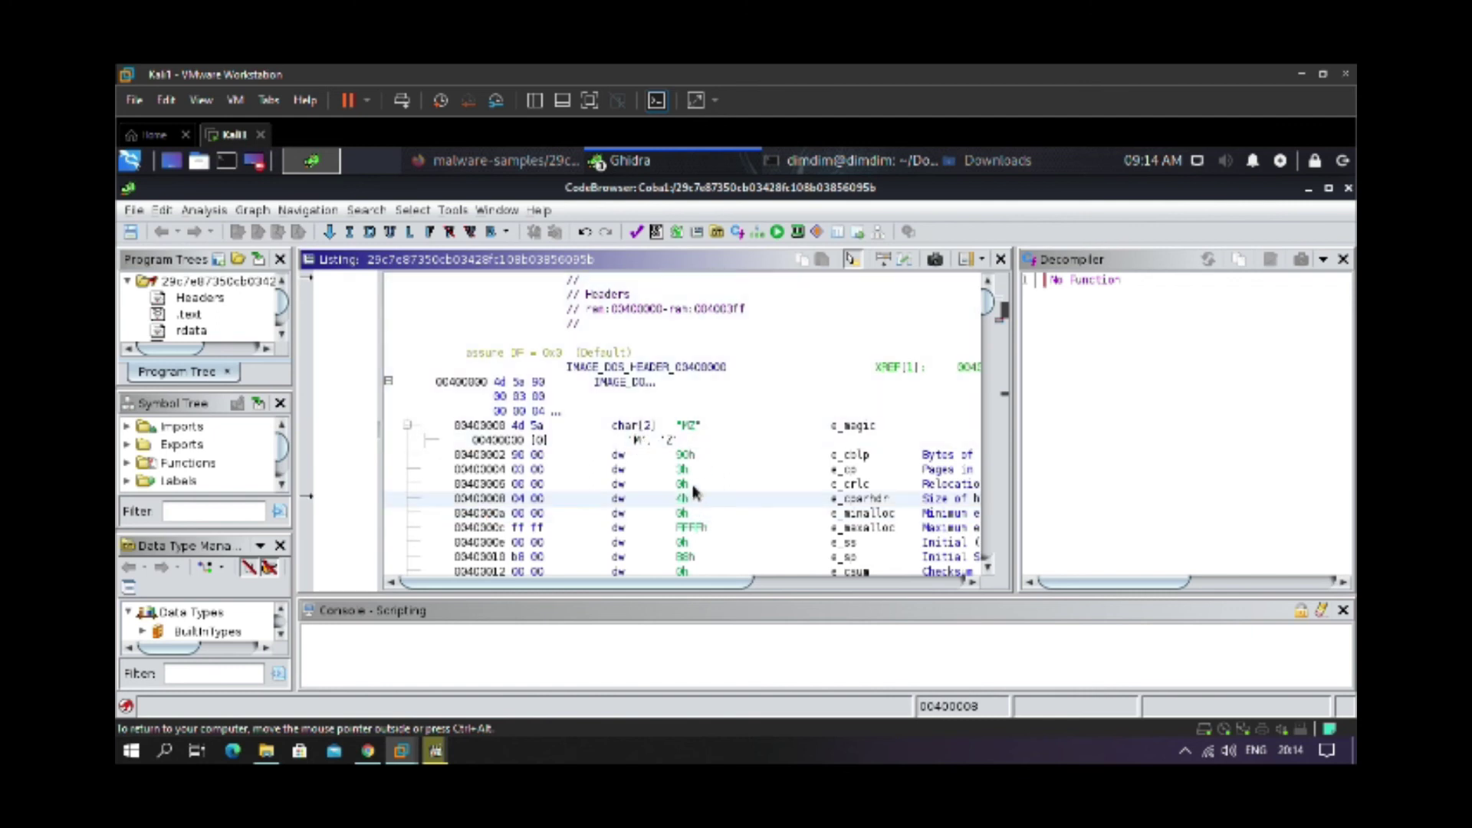
Step: Examine the Headers address range and the IMAGE_DOS_HEADER cross-references and field comments in the Listing
{"action": "left_click", "coordinate": [687, 307]}
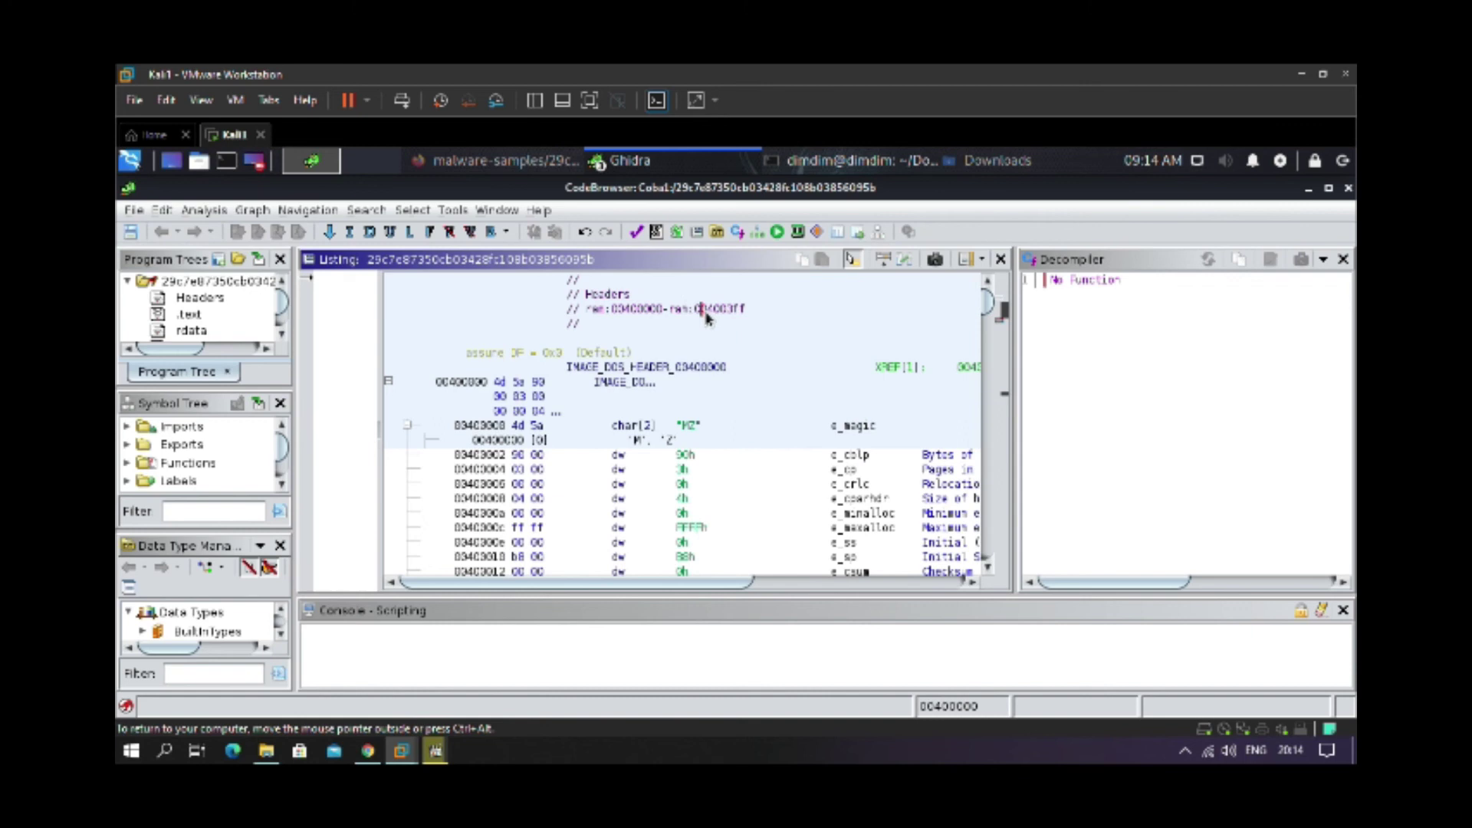
{"action": "left_click", "coordinate": [889, 372]}
{"action": "left_click_drag", "start_coordinate": [704, 583], "coordinate": [766, 616]}
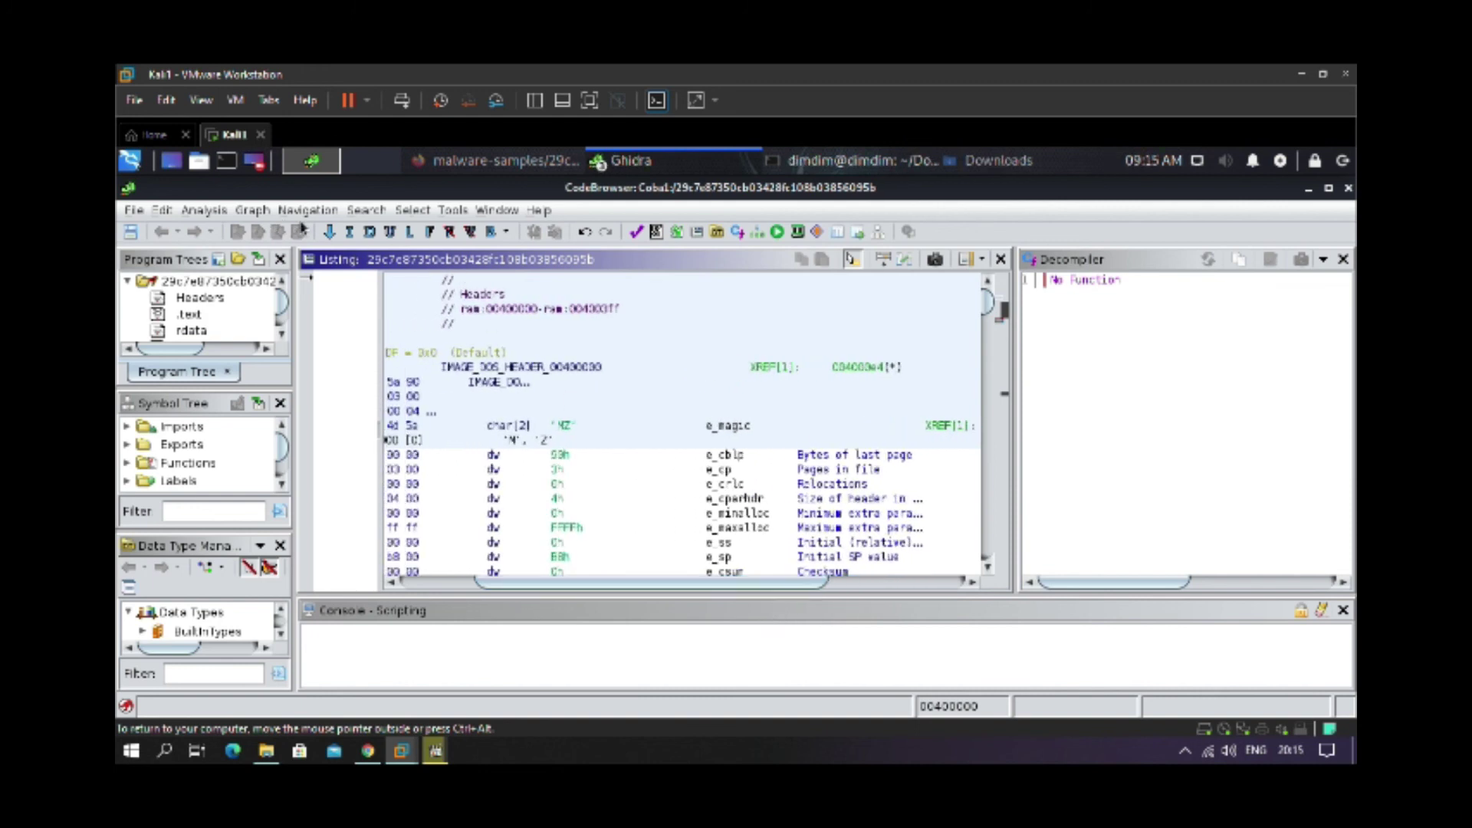
Step: Search the loaded memory blocks for null-terminated strings with minimum length 5, review the results with the String Type column widened, and close them
{"action": "left_click", "coordinate": [367, 212]}
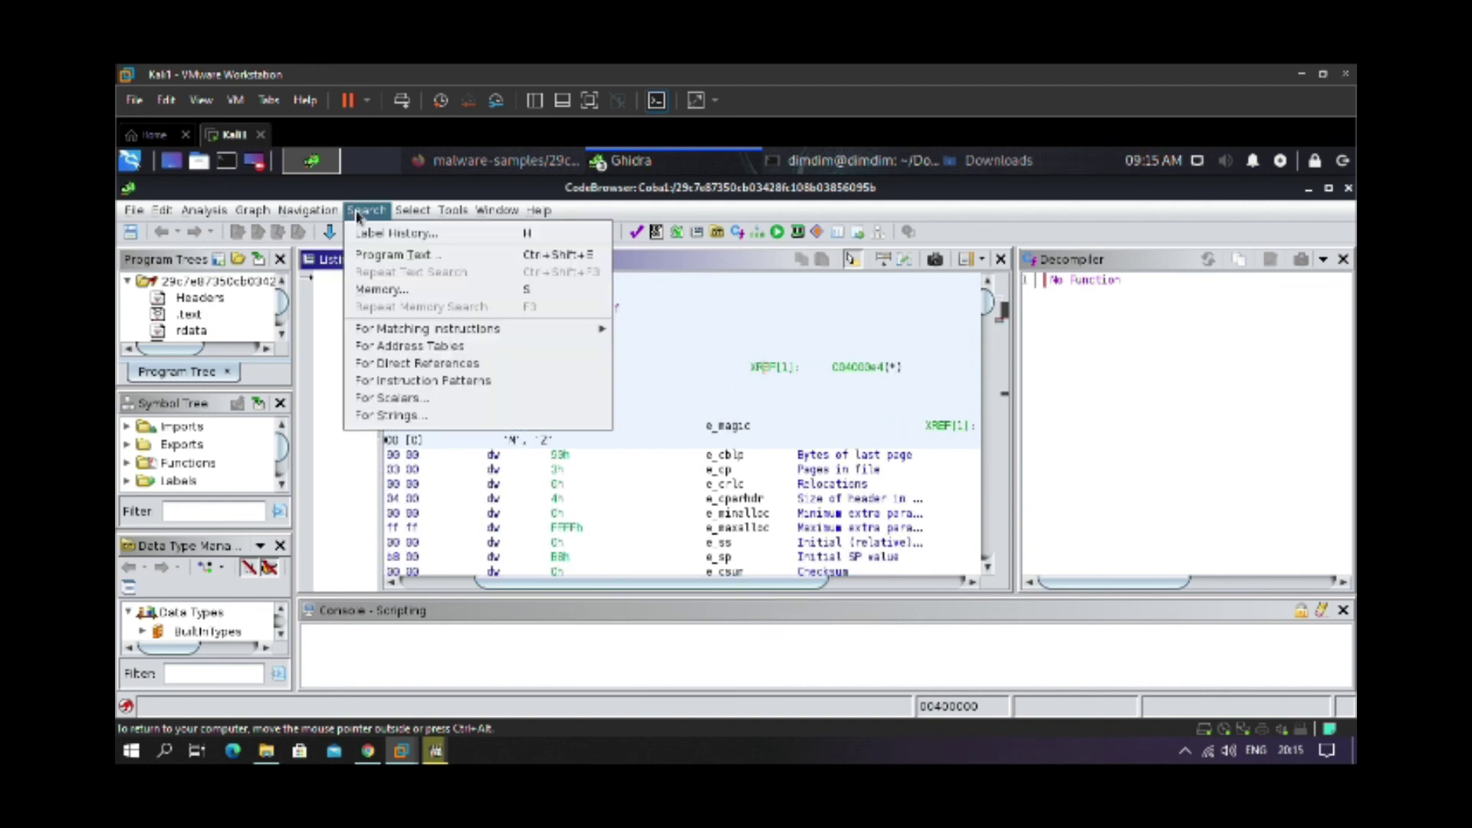
{"action": "left_click", "coordinate": [399, 414]}
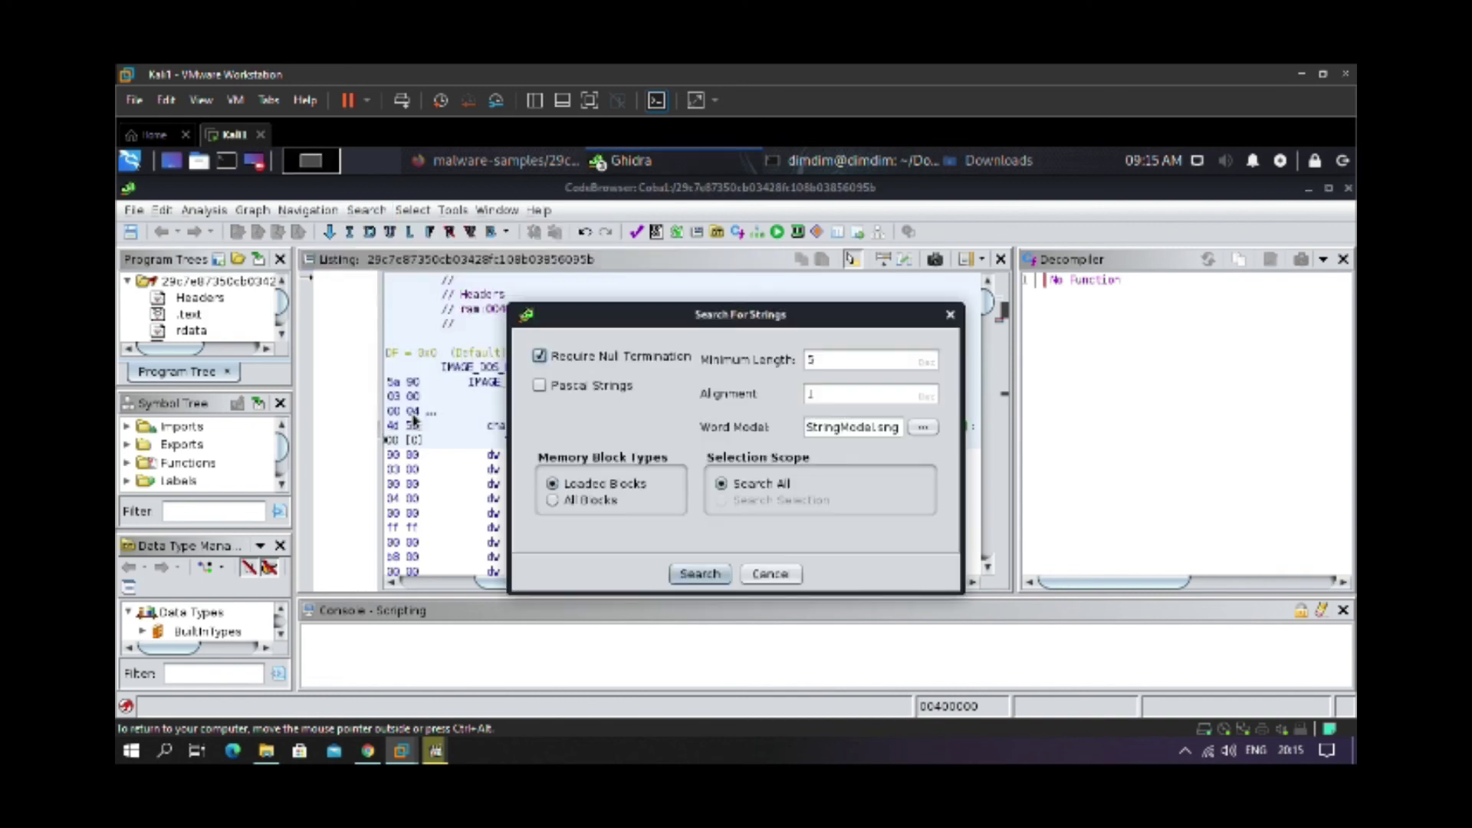
{"action": "left_click", "coordinate": [699, 574]}
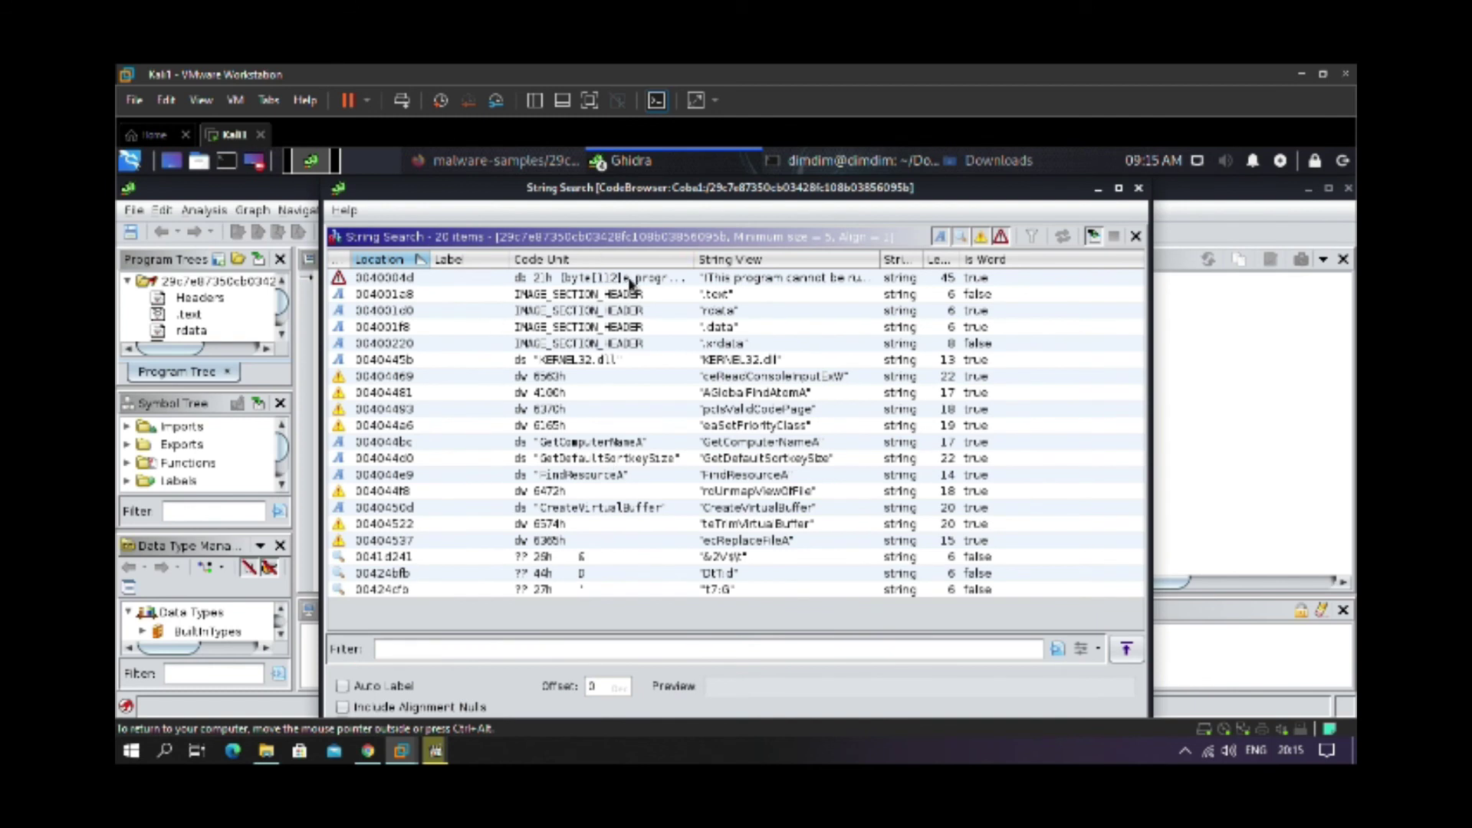
{"action": "left_click_drag", "start_coordinate": [922, 262], "coordinate": [971, 263]}
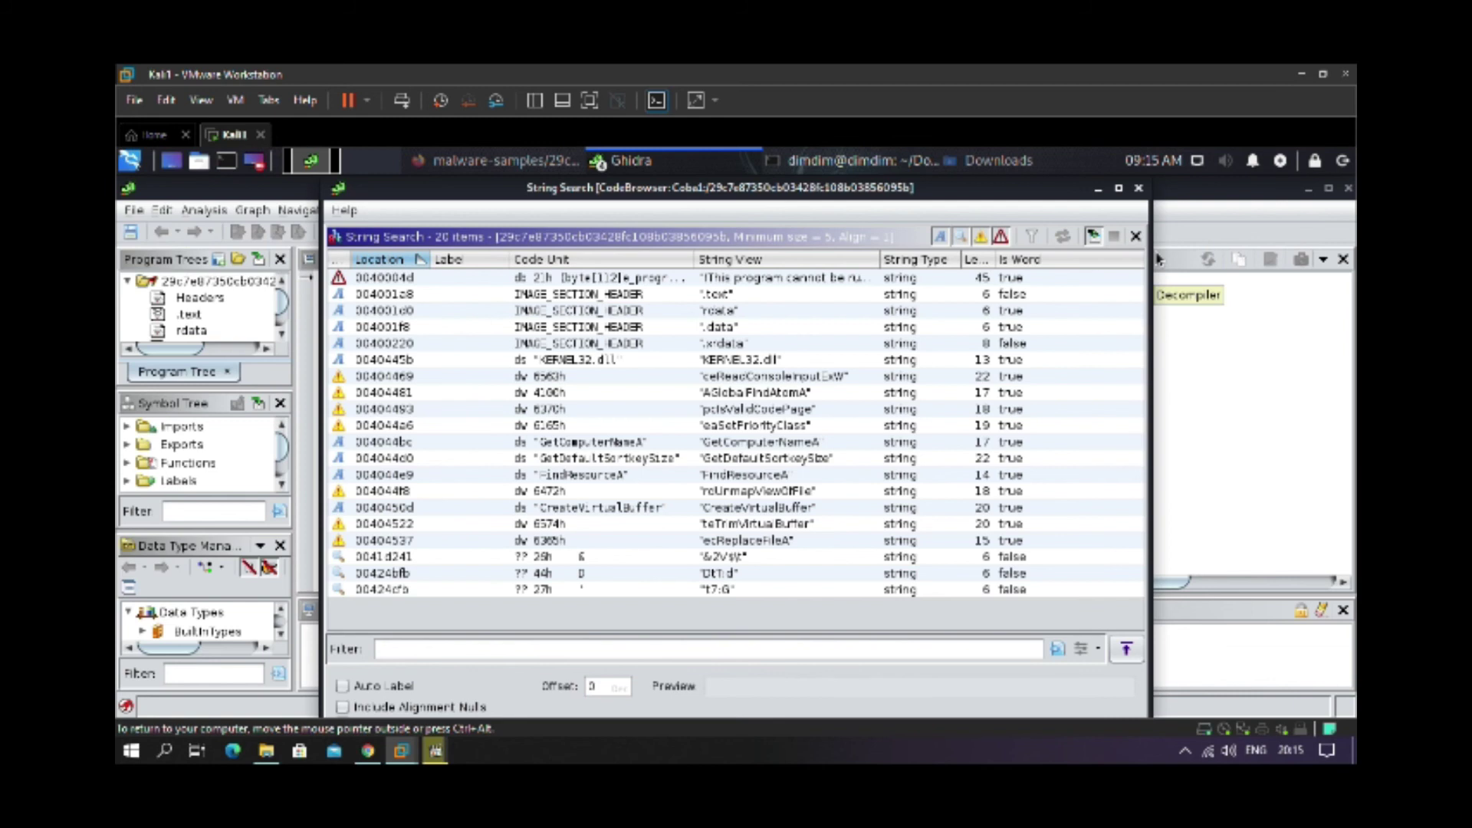
{"action": "left_click", "coordinate": [1139, 189]}
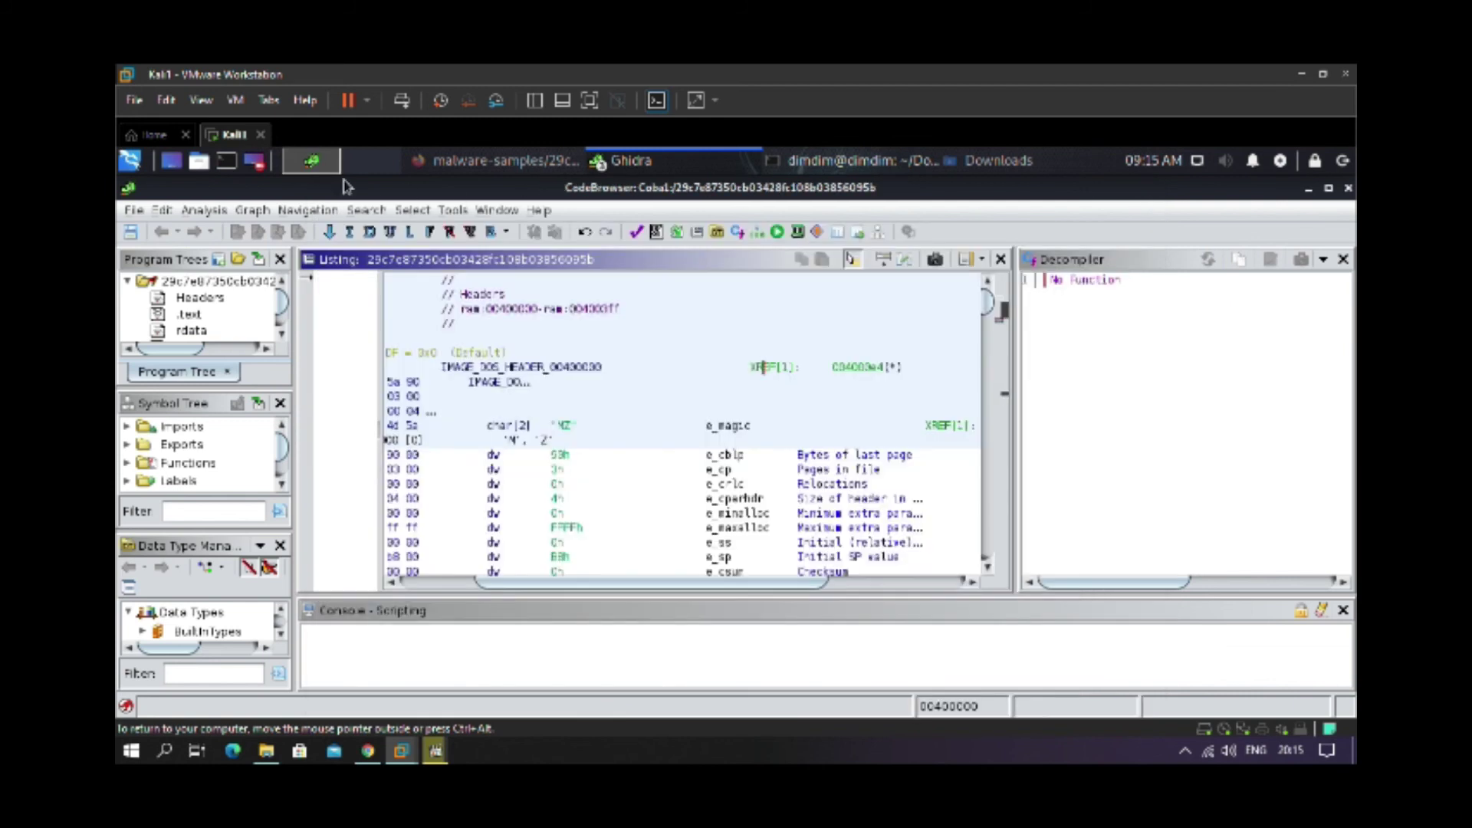
Step: Generate the Code Flow graph of the entire program, inspect its blocks and the connection between them, and close the graph
{"action": "left_click", "coordinate": [253, 211]}
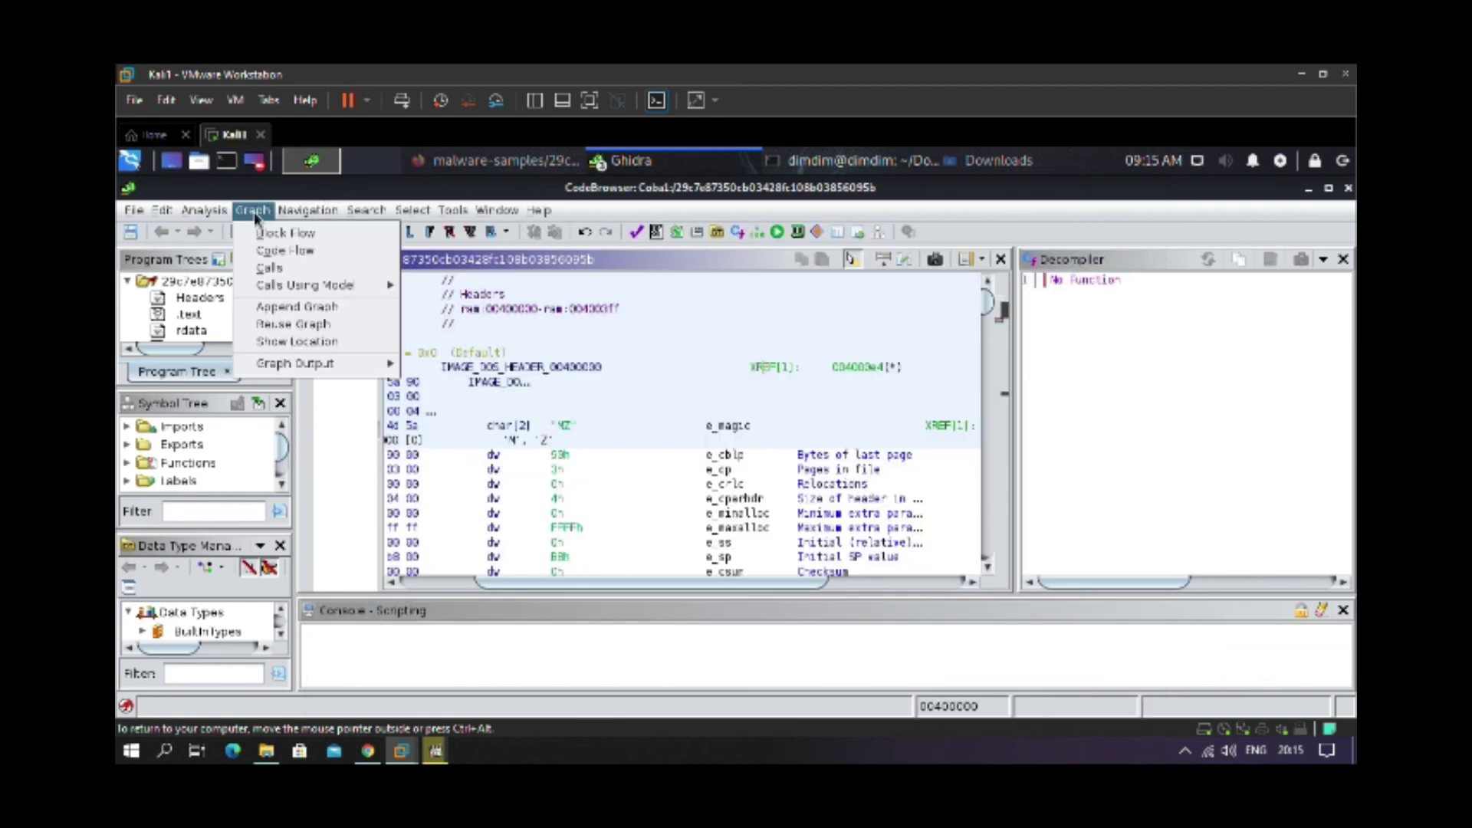
{"action": "left_click", "coordinate": [300, 251]}
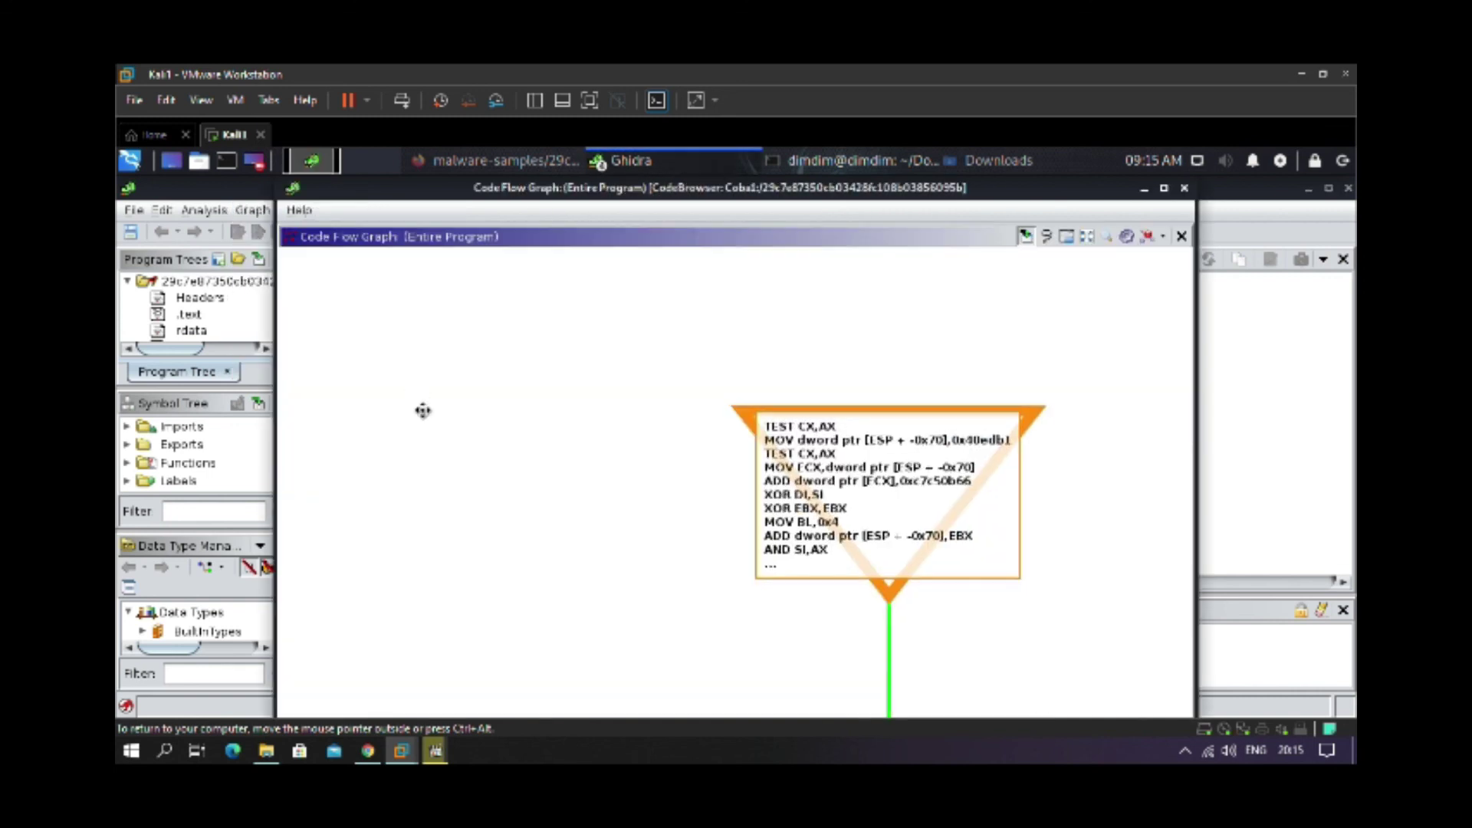
{"action": "scroll", "coordinate": [807, 450], "scroll_direction": "down", "scroll_amount": 5}
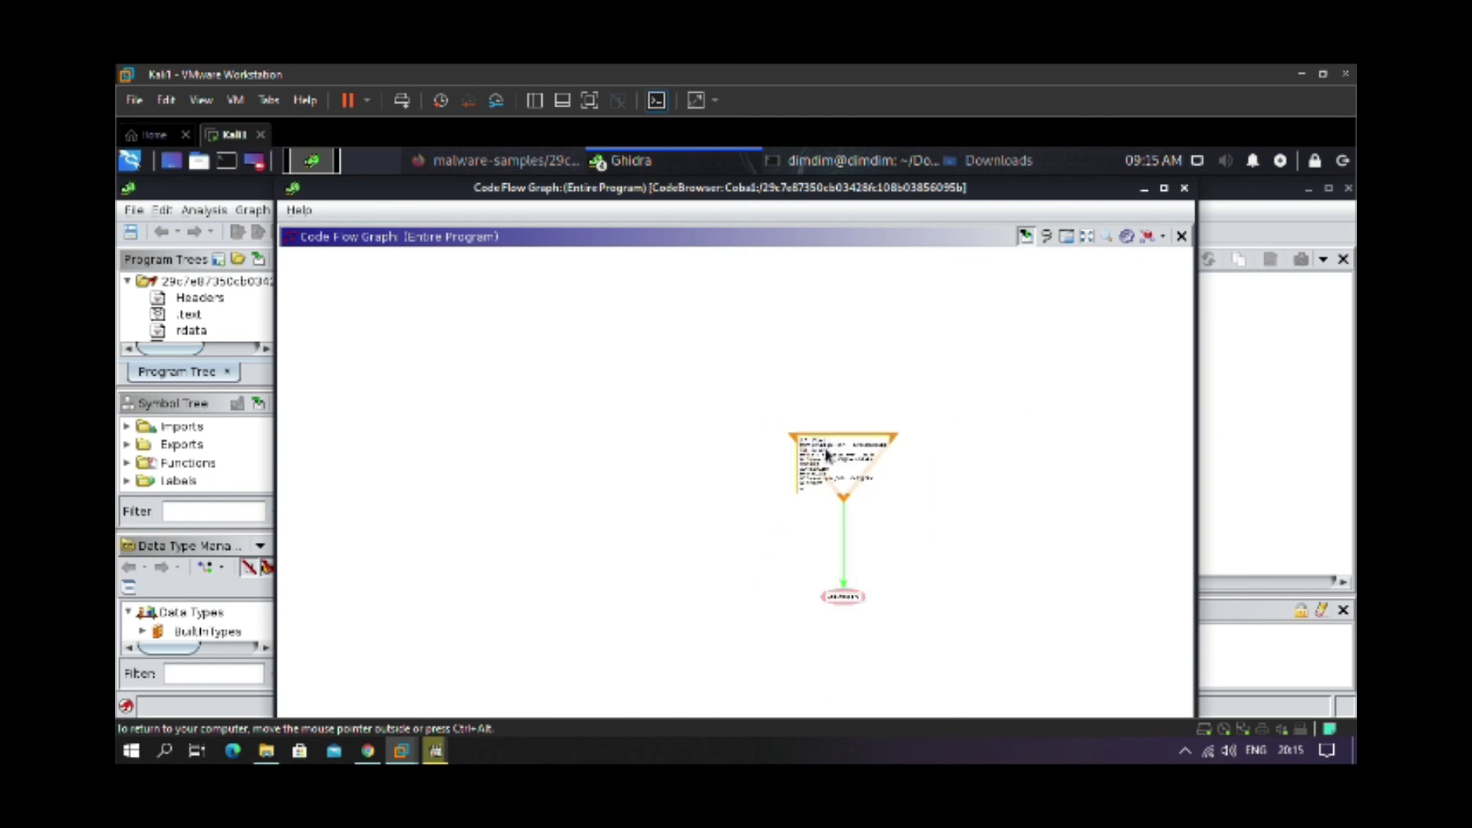
{"action": "scroll", "coordinate": [900, 481], "scroll_direction": "up", "scroll_amount": 5}
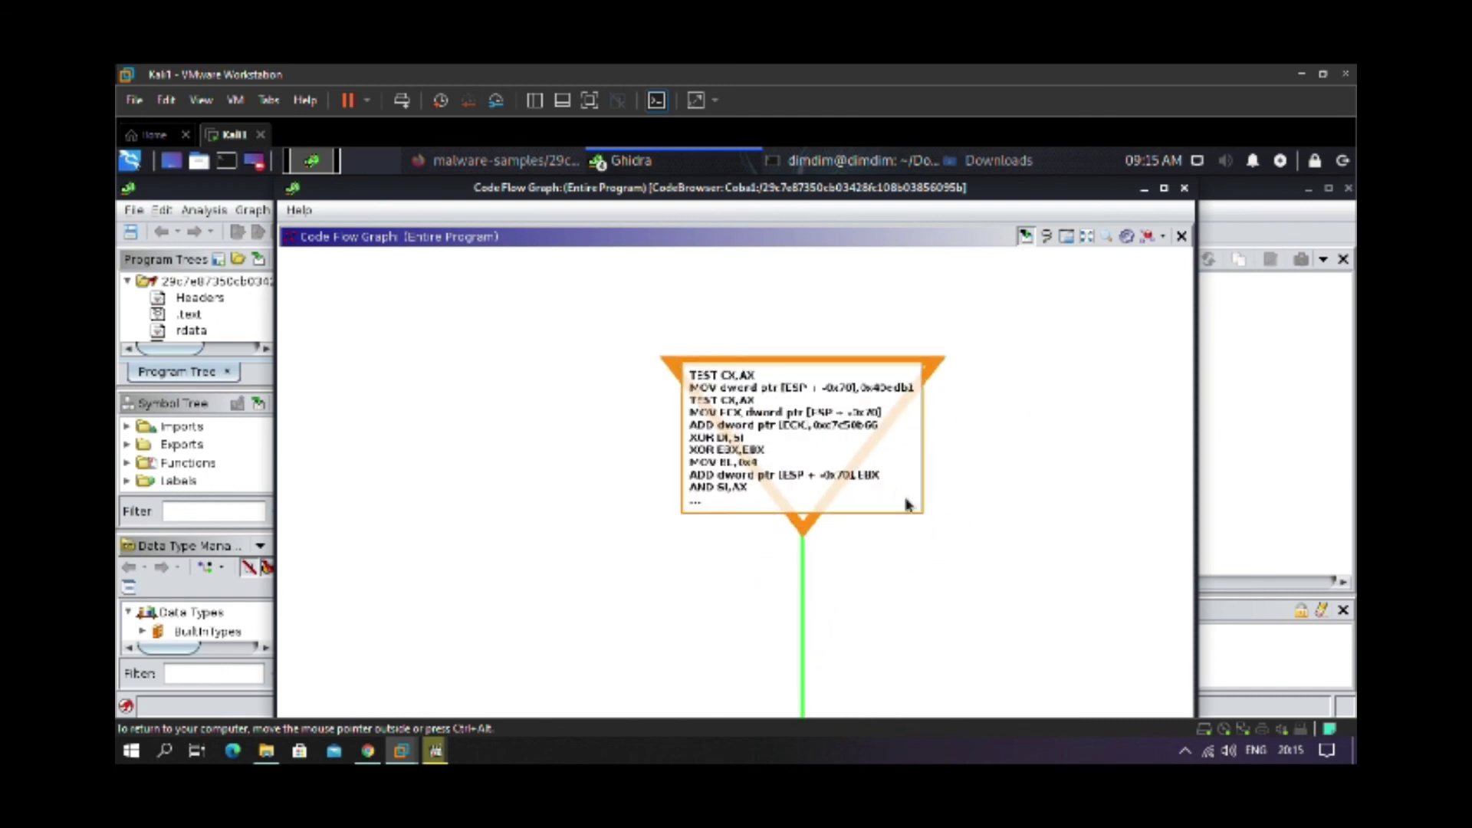
{"action": "scroll", "coordinate": [916, 510], "scroll_direction": "down", "scroll_amount": 4}
{"action": "scroll", "coordinate": [925, 709], "scroll_direction": "up", "scroll_amount": 2}
{"action": "scroll", "coordinate": [914, 700], "scroll_direction": "up", "scroll_amount": 3}
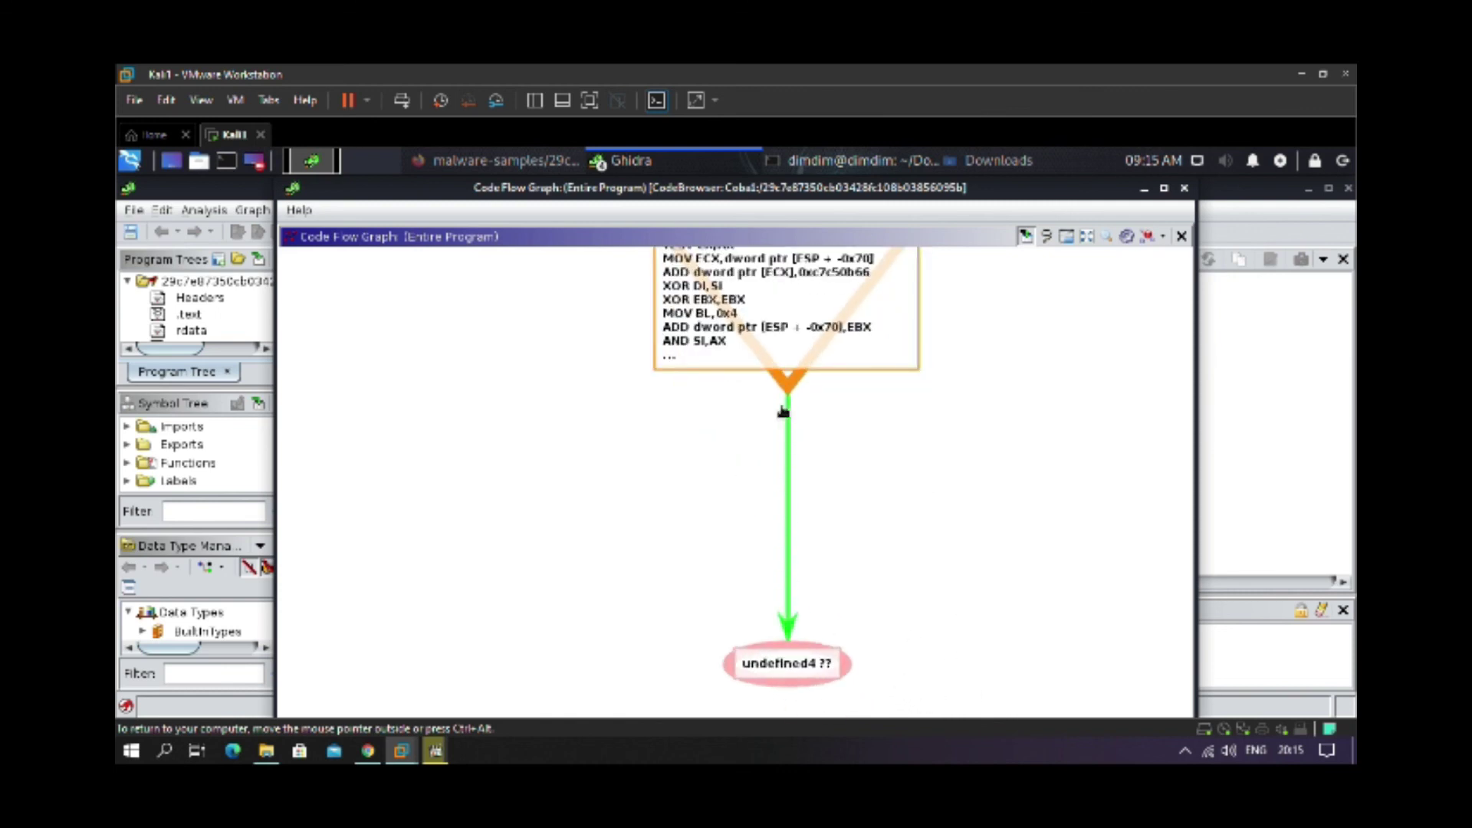
{"action": "left_click", "coordinate": [1185, 189]}
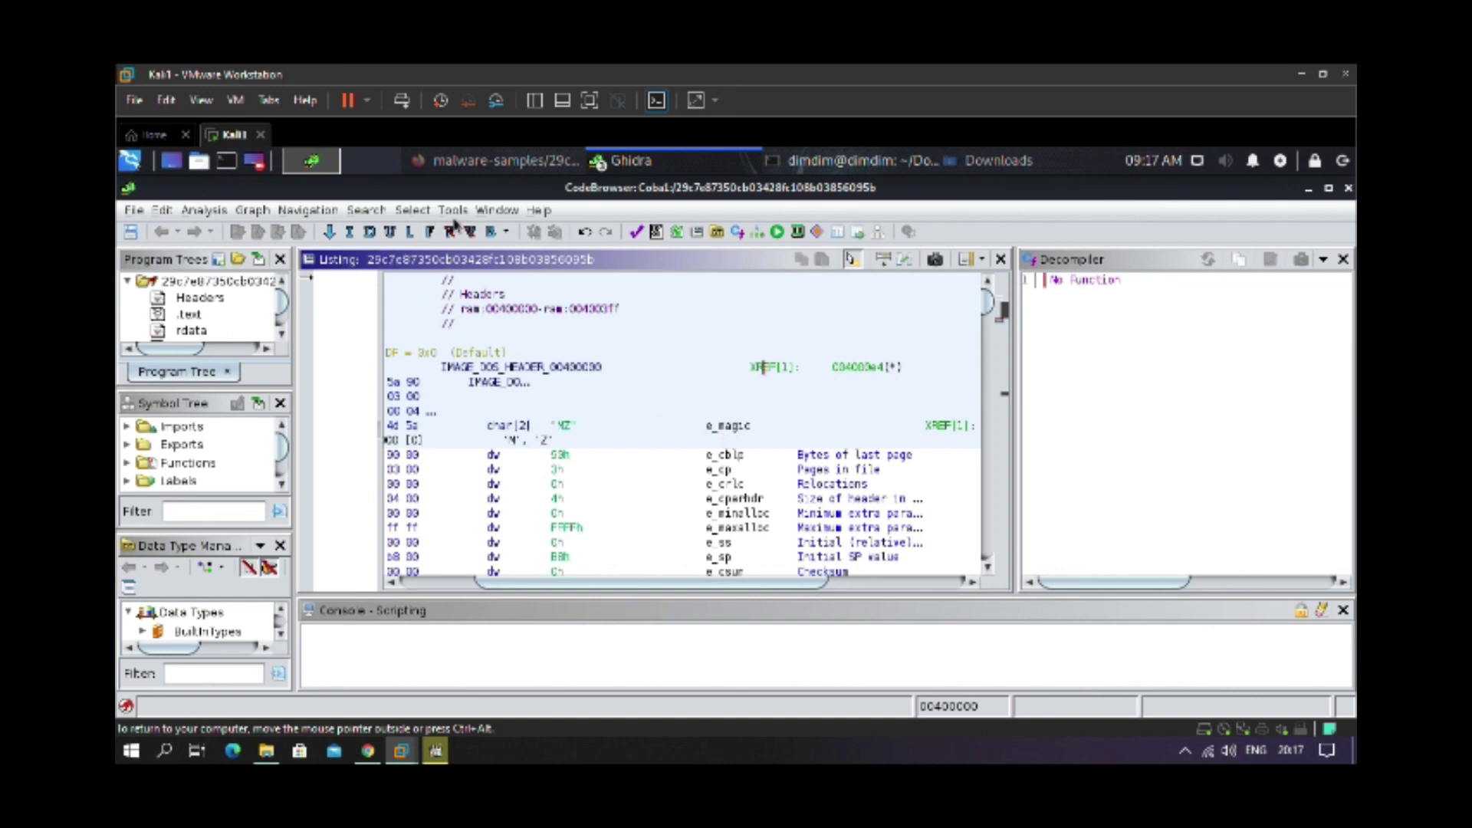
Step: Open the Memory Map, review the address ranges and permissions of the sample's memory blocks, and close it
{"action": "left_click", "coordinate": [497, 211]}
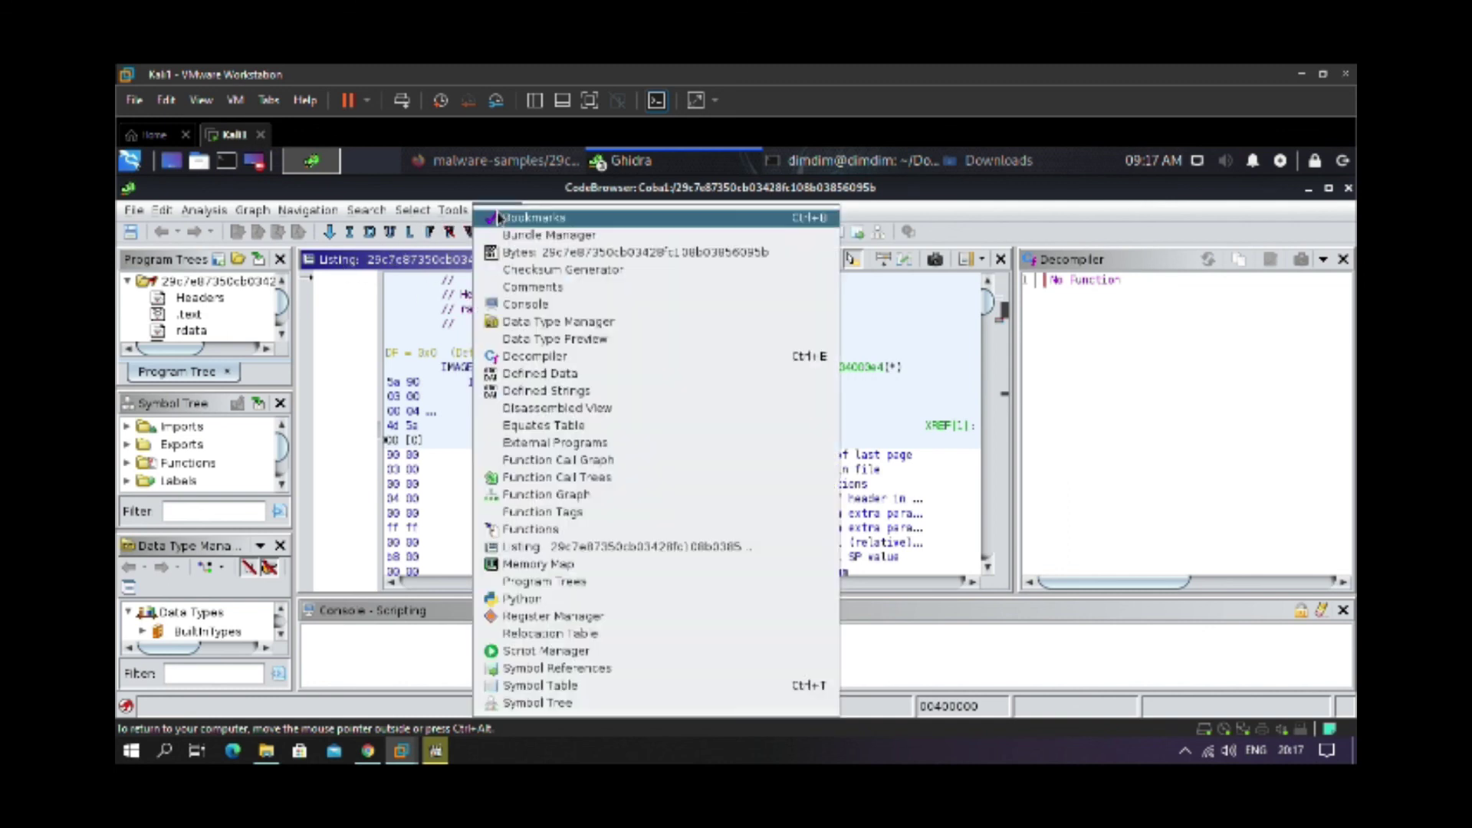
{"action": "left_click", "coordinate": [542, 567]}
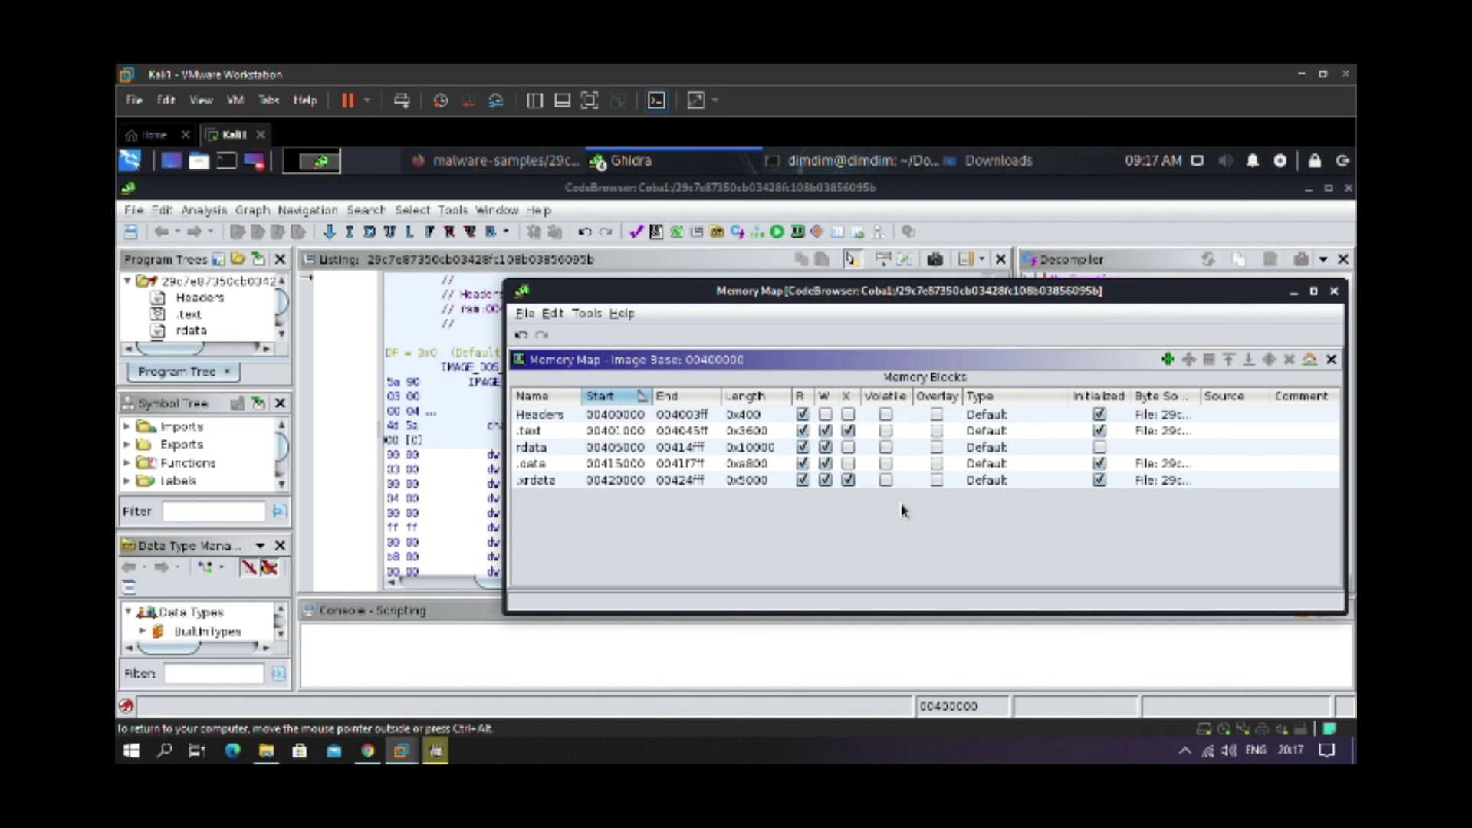
{"action": "left_click", "coordinate": [1334, 291]}
Step: Open the Bytes view of the sample and look through its hex dump towards the end of the headers
{"action": "left_click", "coordinate": [510, 210]}
{"action": "left_click", "coordinate": [341, 360]}
{"action": "left_click", "coordinate": [499, 211]}
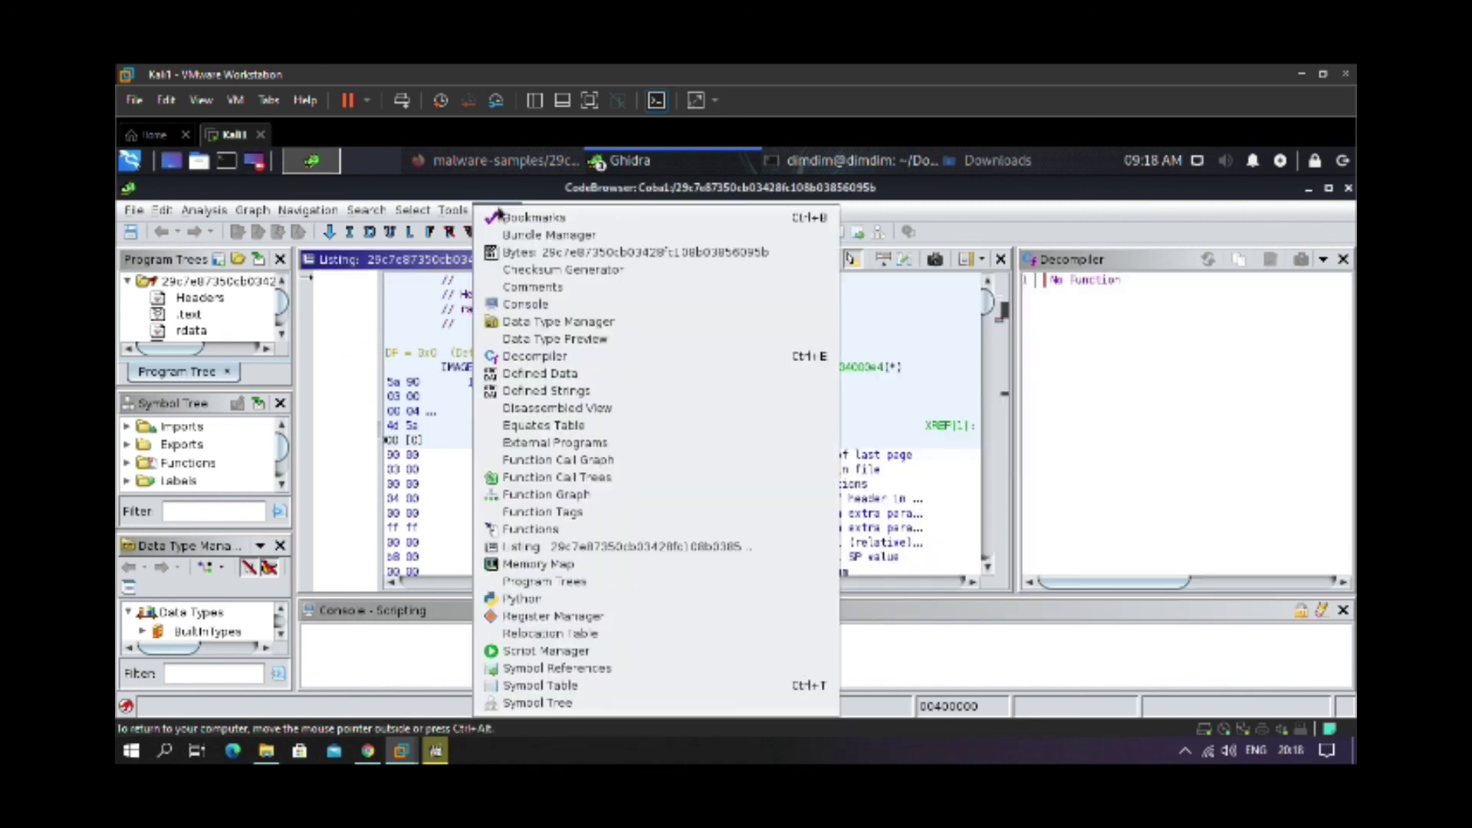
{"action": "left_click", "coordinate": [531, 254]}
{"action": "scroll", "coordinate": [1219, 395], "scroll_direction": "down", "scroll_amount": 7}
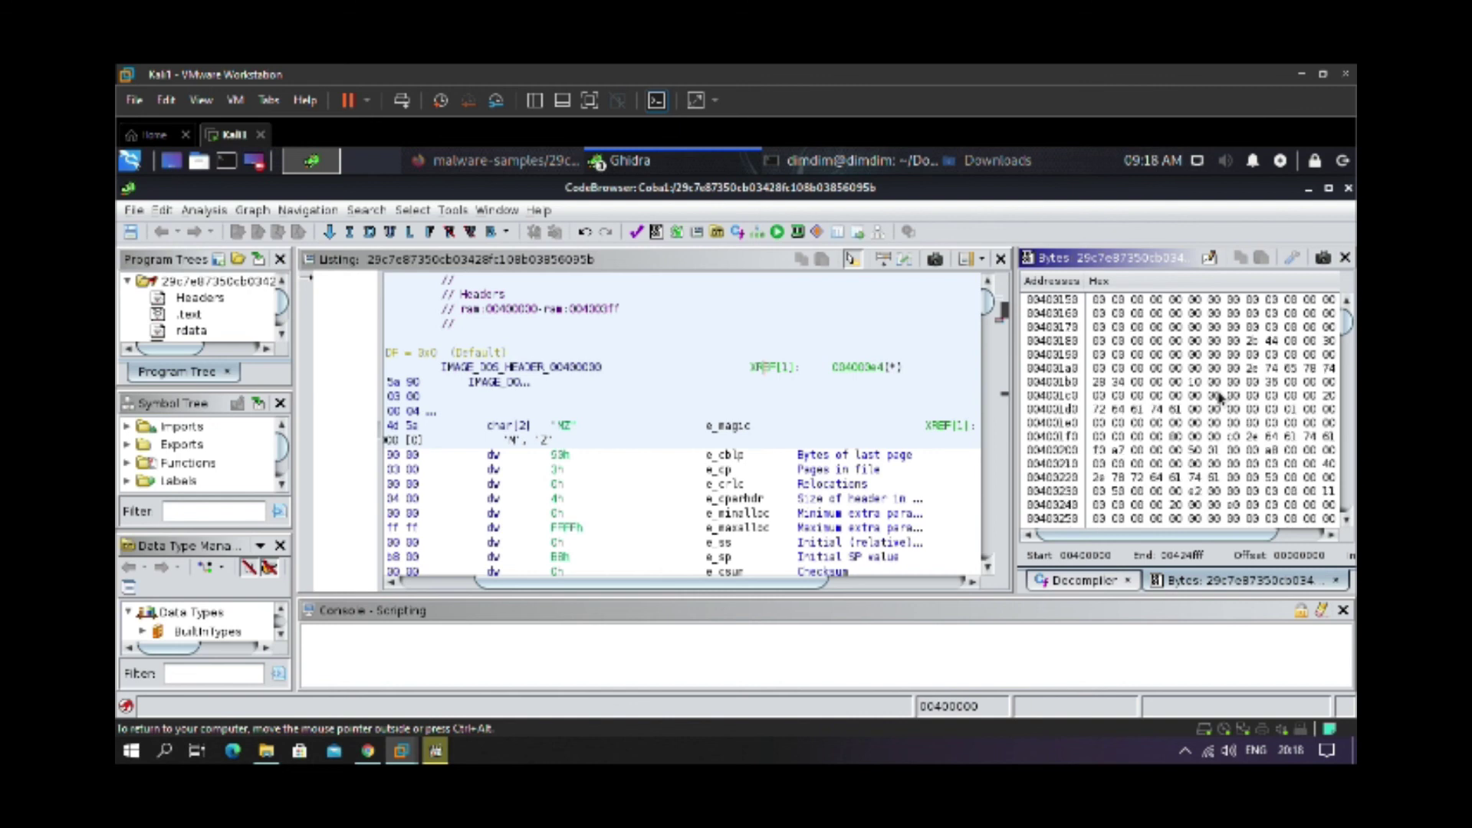
{"action": "scroll", "coordinate": [1218, 396], "scroll_direction": "down", "scroll_amount": 6}
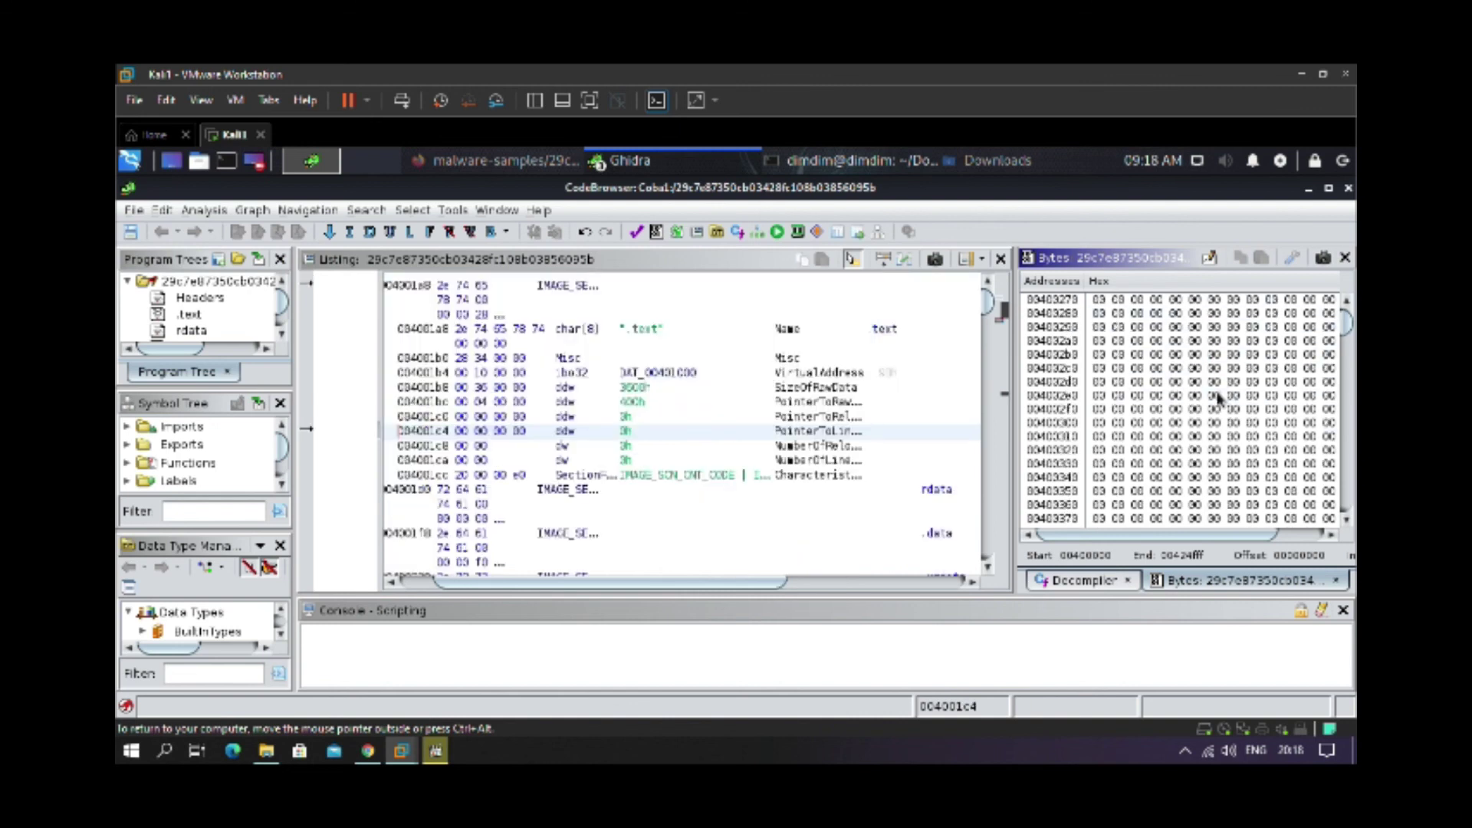
{"action": "scroll", "coordinate": [1219, 396], "scroll_direction": "down", "scroll_amount": 3}
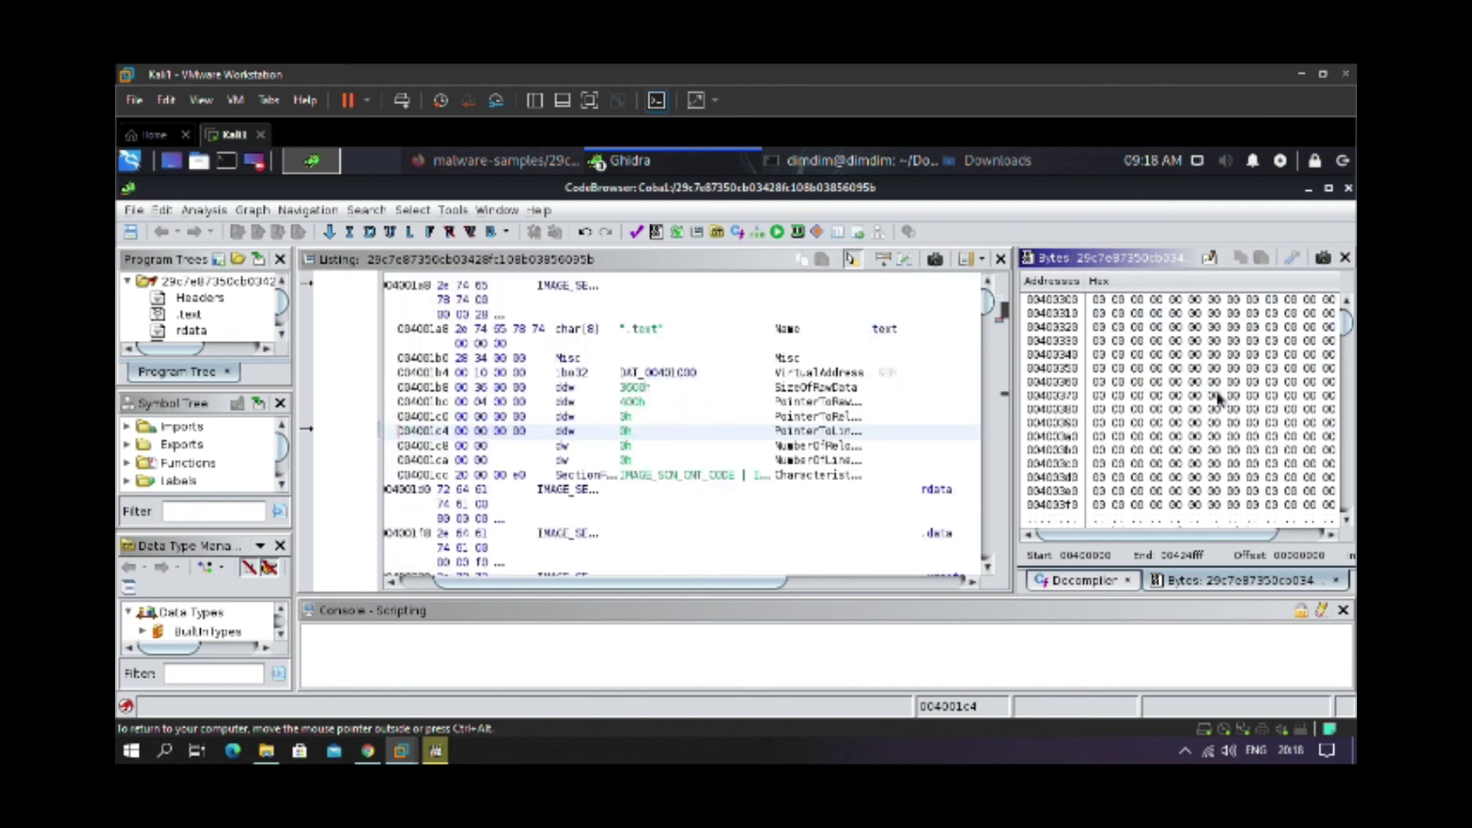